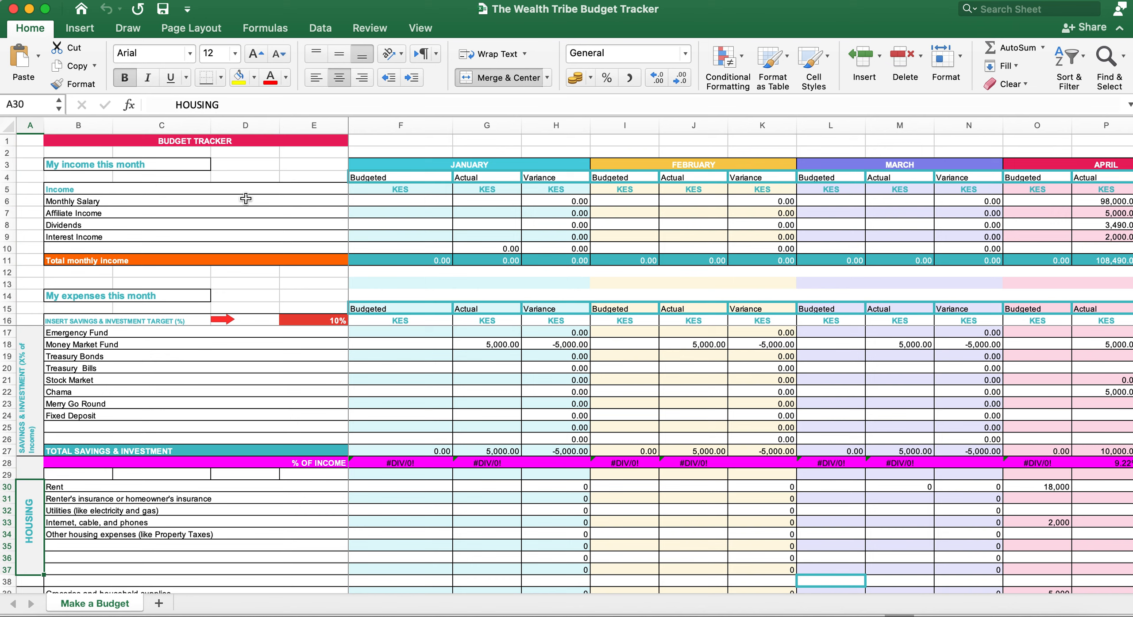
Step: Replace the Affiliate Income label in row 7 with Gift
{"action": "left_click", "coordinate": [246, 199]}
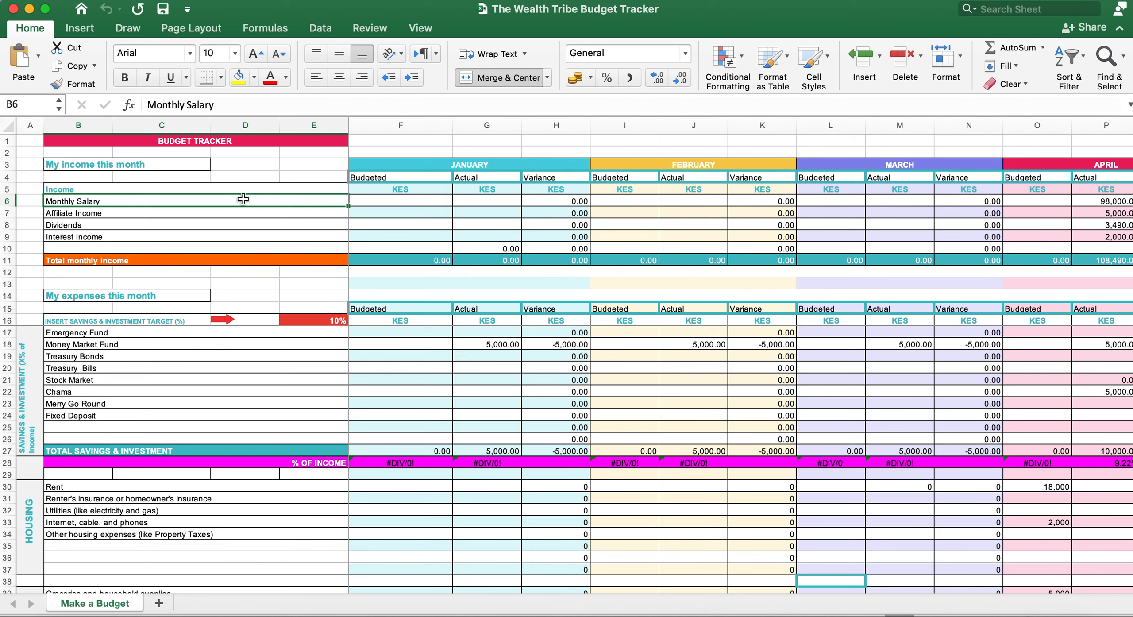
{"action": "left_click", "coordinate": [210, 211]}
{"action": "left_click", "coordinate": [165, 226]}
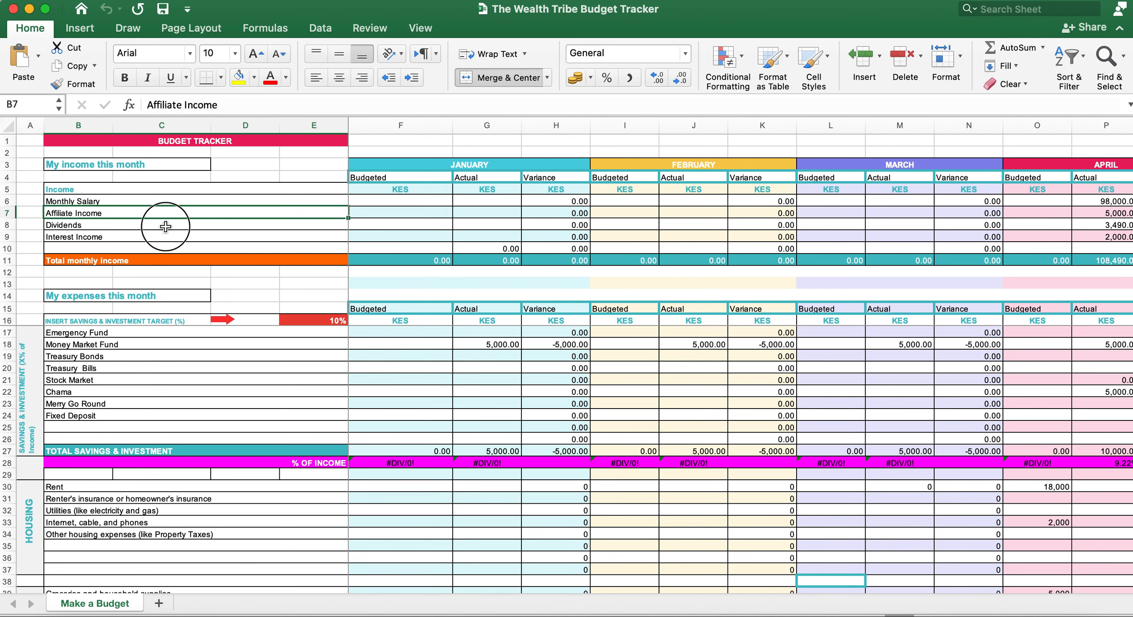
{"action": "left_click", "coordinate": [162, 235]}
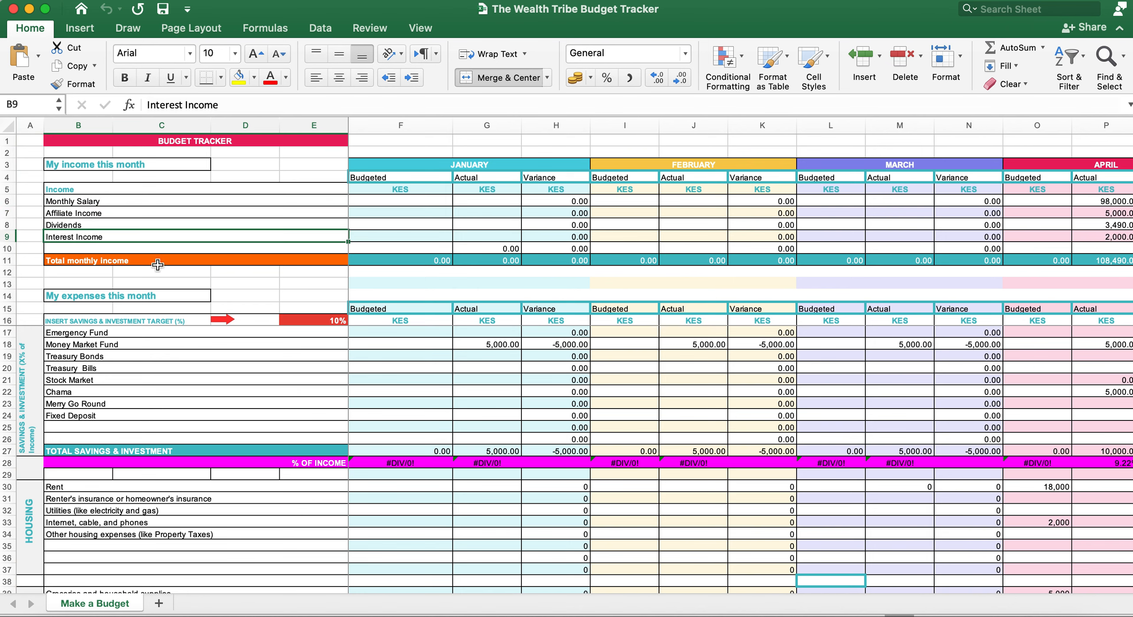
{"action": "left_click", "coordinate": [150, 215]}
{"action": "key", "text": "Delete"}
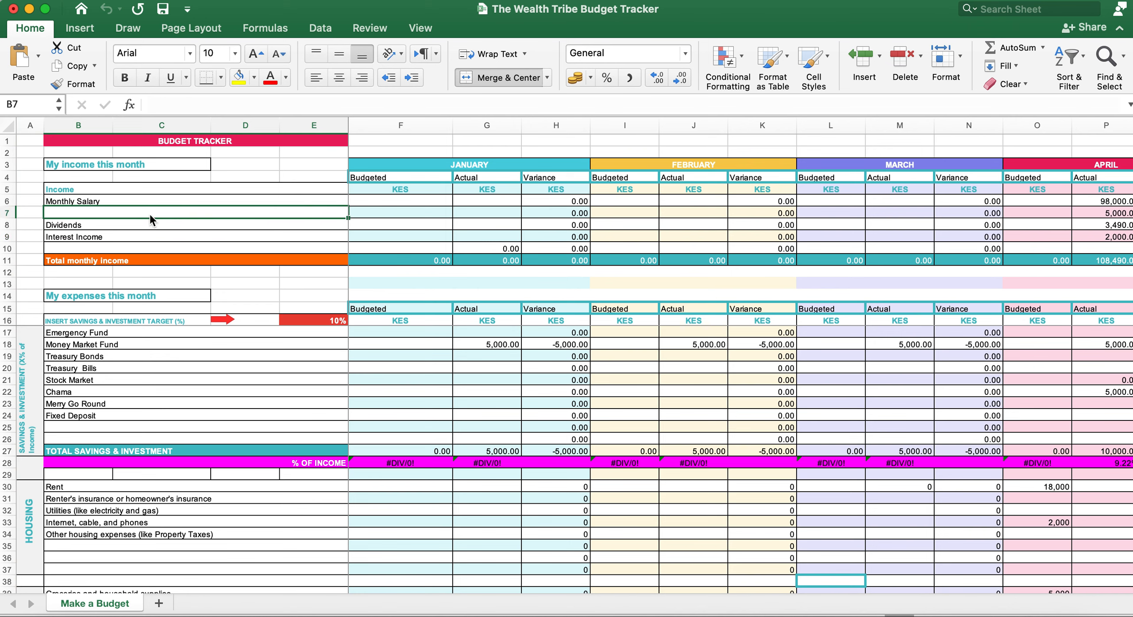
{"action": "type", "text": "Gift"}
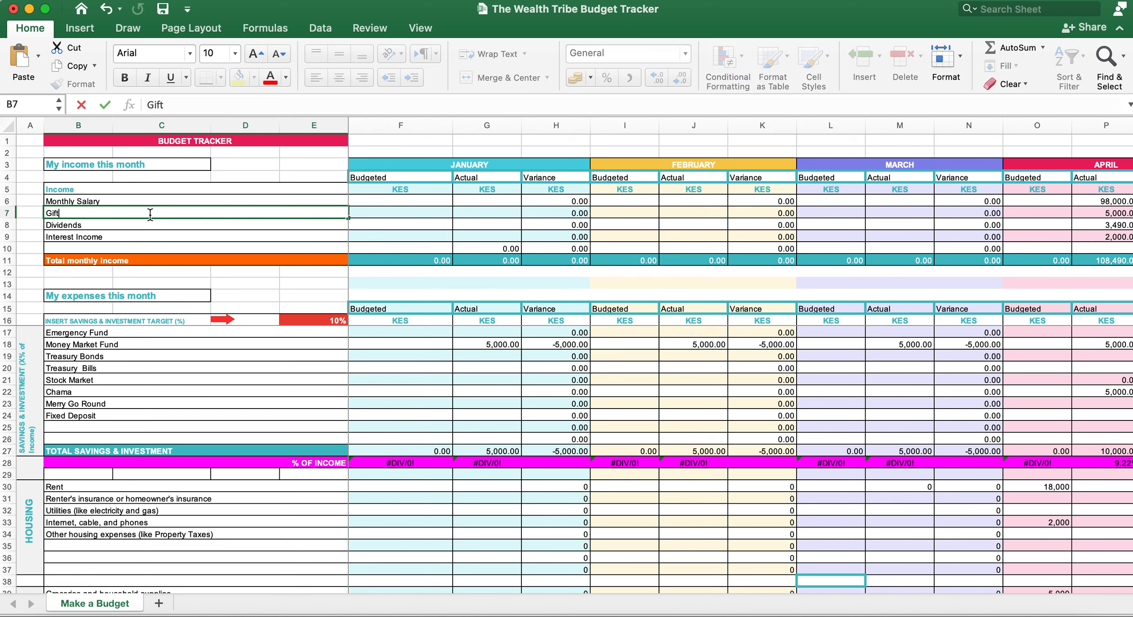
Step: Clear the Interest Income label from row 9
{"action": "left_click", "coordinate": [118, 231]}
{"action": "key", "text": "Delete"}
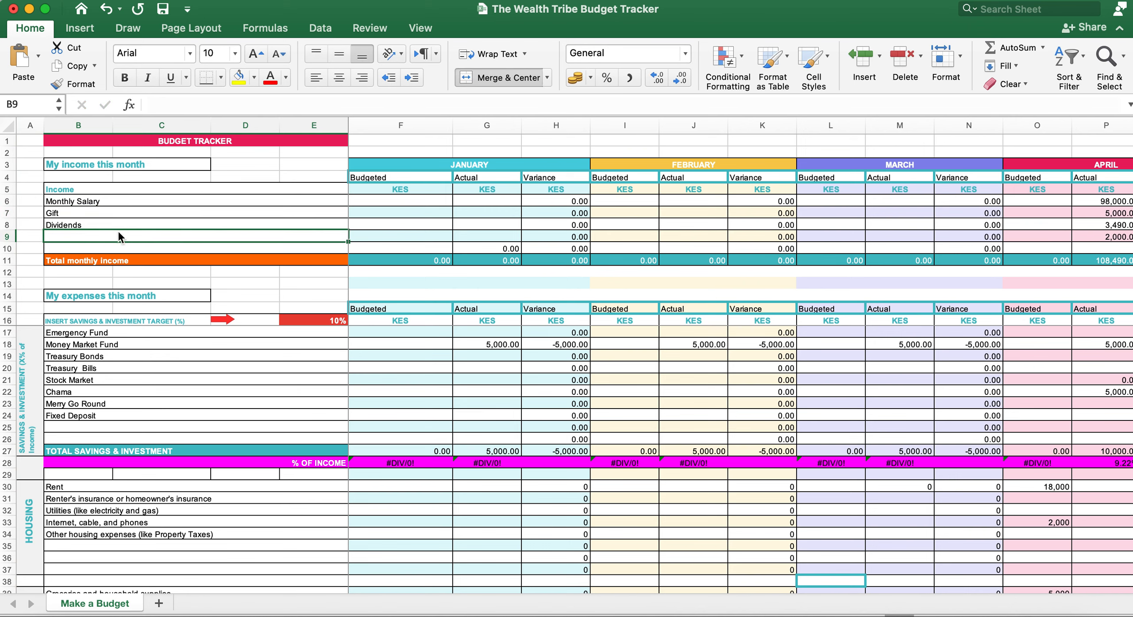
{"action": "key", "text": "Return"}
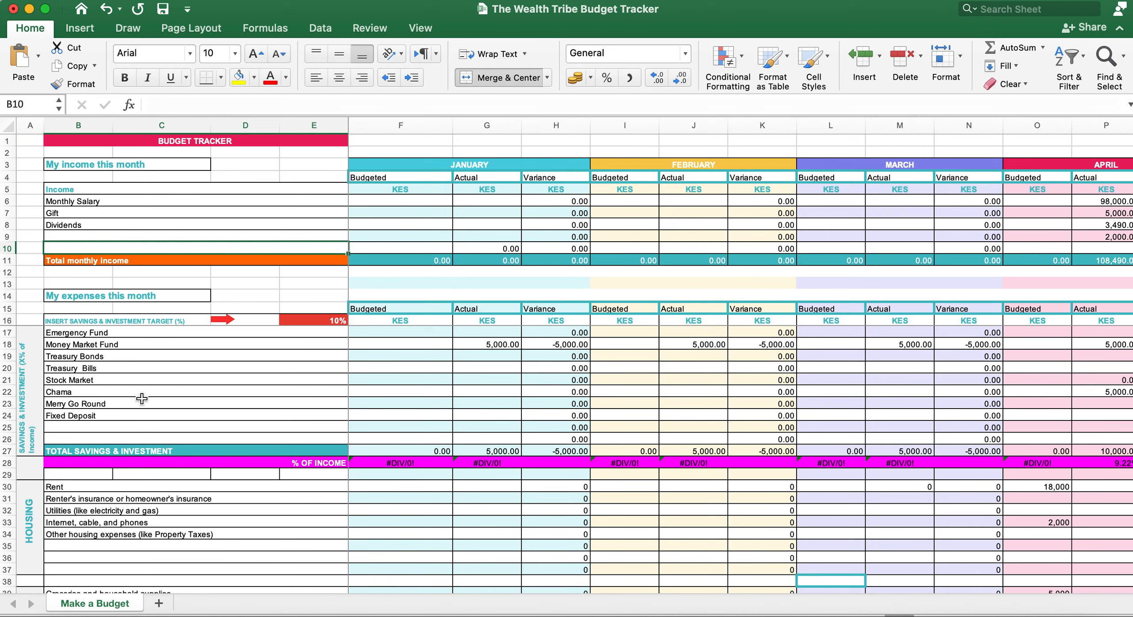
Step: Step through the savings labels from Emergency Fund down to Merry Go Round
{"action": "left_click", "coordinate": [149, 339]}
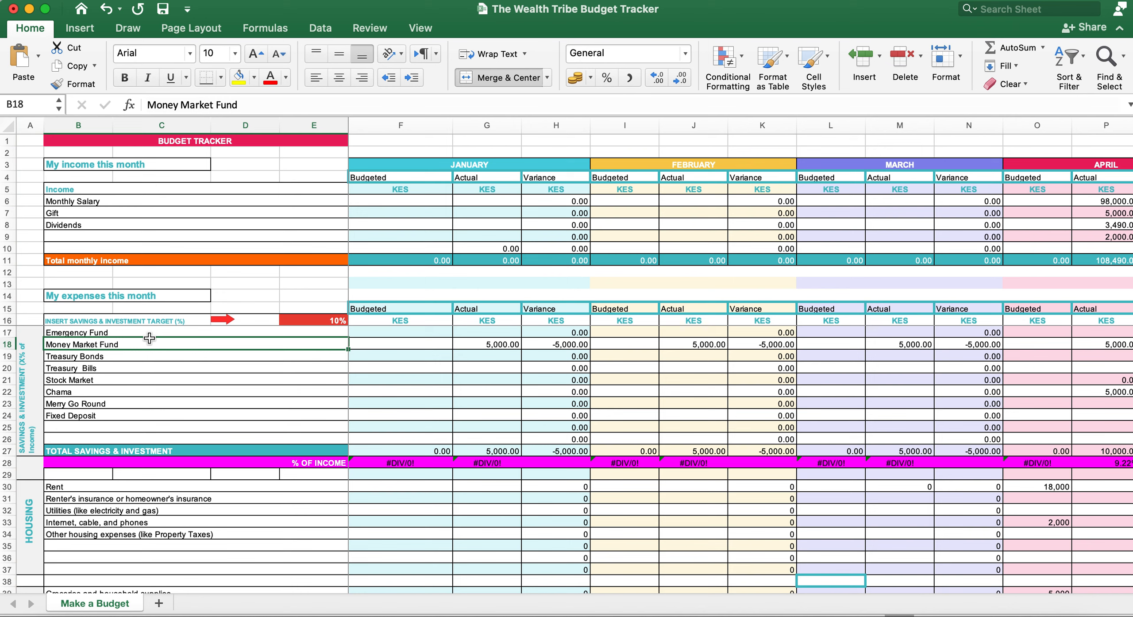
{"action": "left_click", "coordinate": [150, 334]}
{"action": "left_click", "coordinate": [147, 346]}
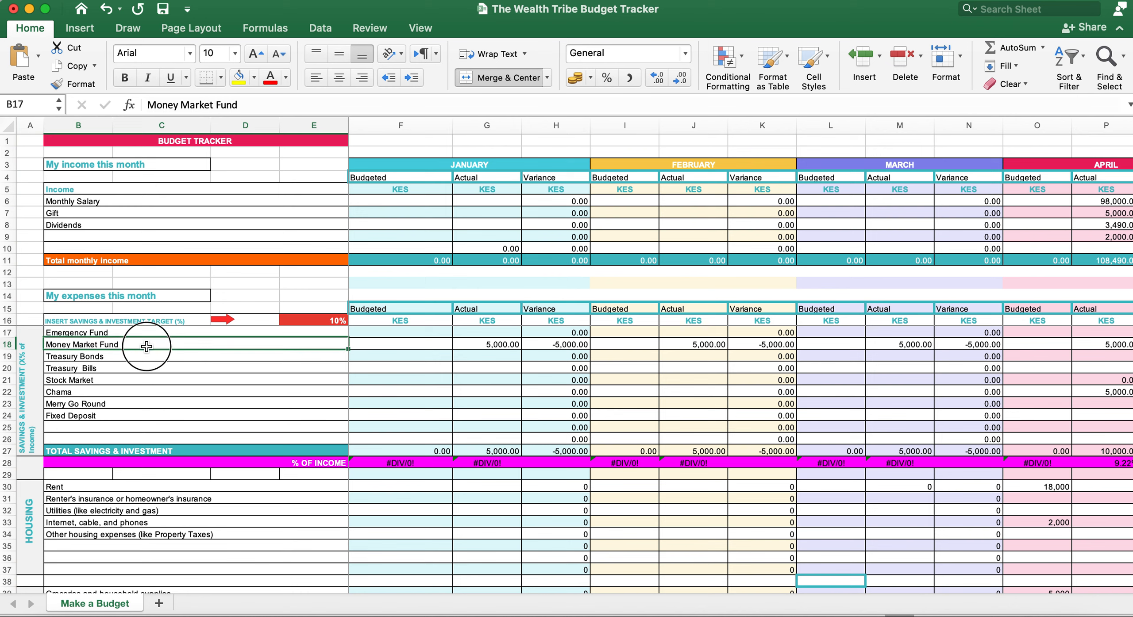
{"action": "left_click", "coordinate": [147, 356]}
{"action": "left_click", "coordinate": [146, 370]}
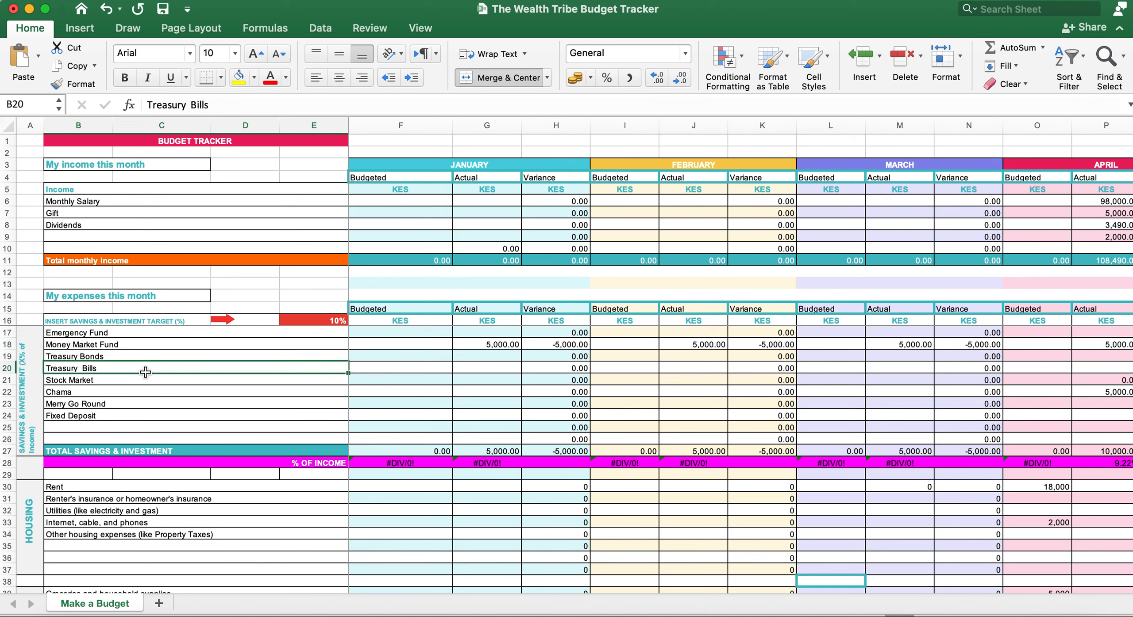
{"action": "left_click", "coordinate": [147, 380]}
{"action": "left_click", "coordinate": [137, 393]}
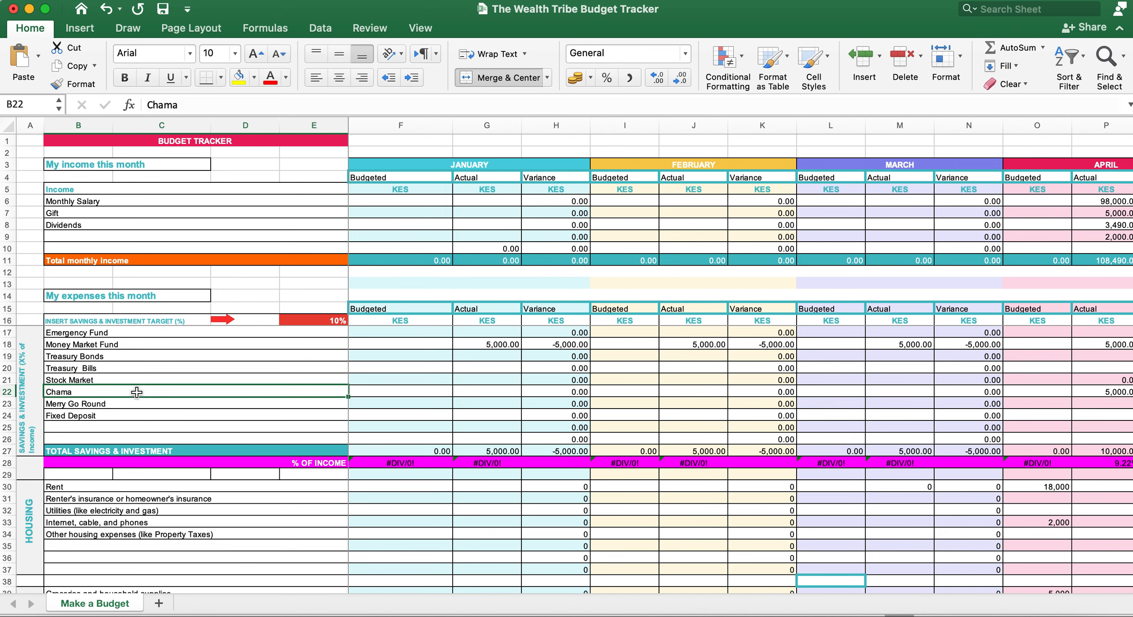
{"action": "left_click", "coordinate": [132, 403]}
Step: Delete the Fixed Deposit label in row 24 and check the empty rows below it
{"action": "left_click", "coordinate": [127, 416]}
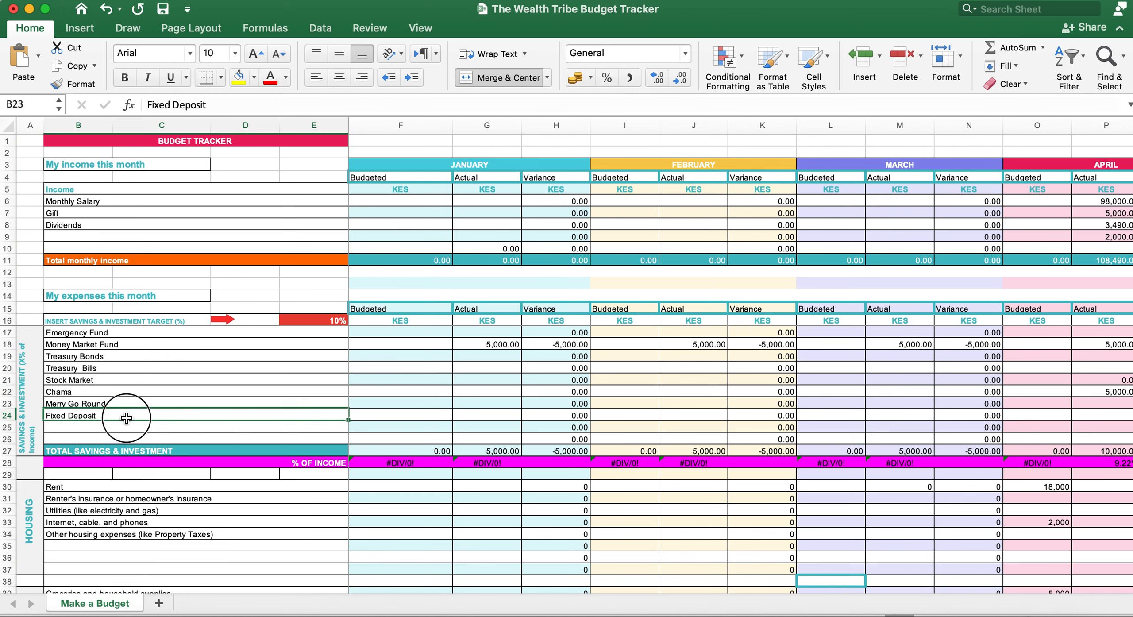
{"action": "key", "text": "Delete"}
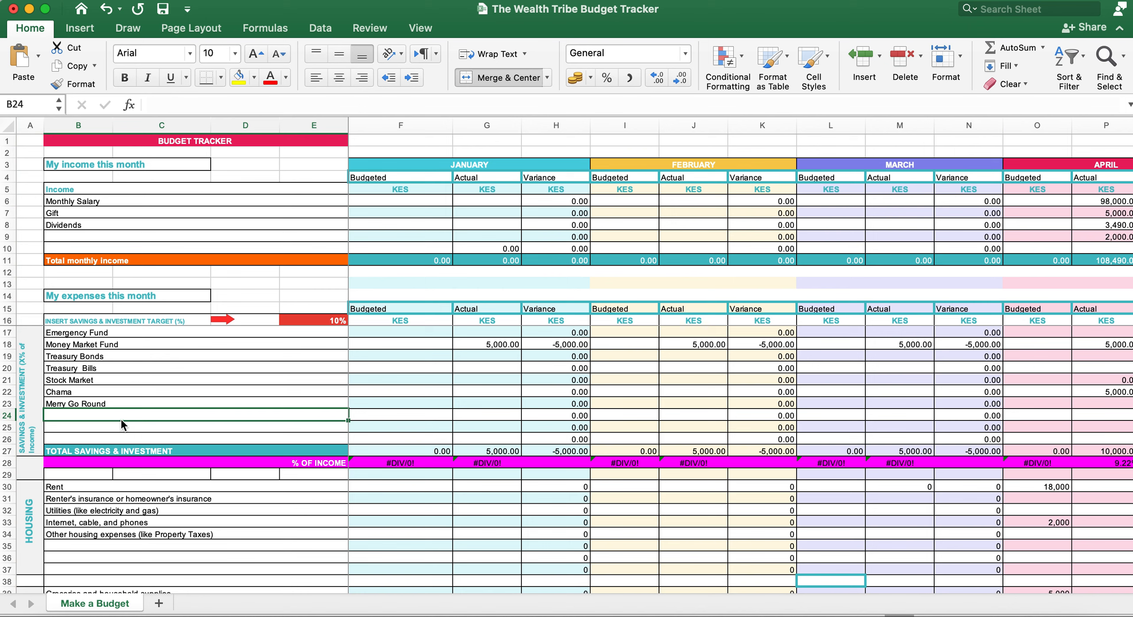
{"action": "left_click", "coordinate": [114, 427]}
{"action": "left_click", "coordinate": [113, 440]}
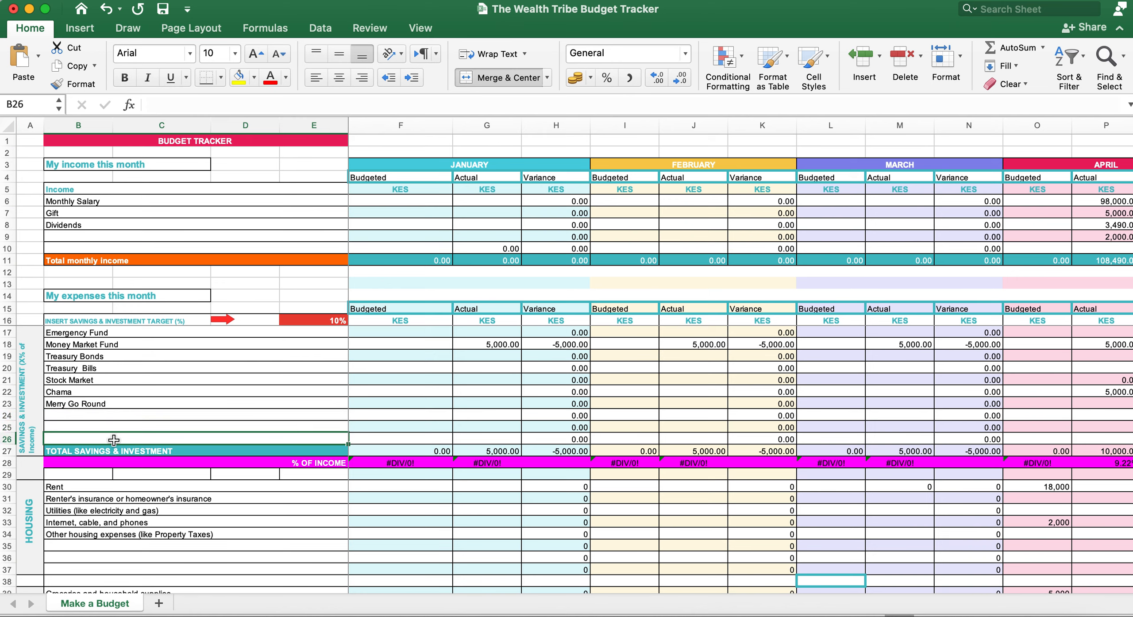
{"action": "scroll", "coordinate": [126, 580], "scroll_direction": "down", "scroll_amount": 1}
{"action": "scroll", "coordinate": [125, 579], "scroll_direction": "down", "scroll_amount": 5}
{"action": "scroll", "coordinate": [125, 579], "scroll_direction": "up", "scroll_amount": 1}
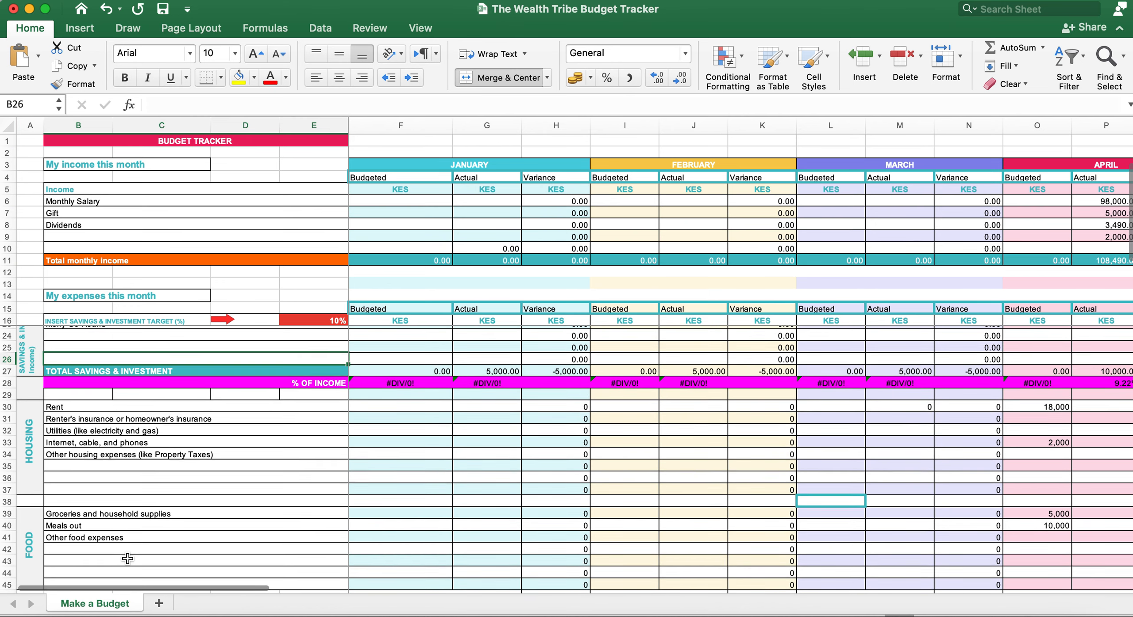
Step: Replace the Rent housing expense label with Mortgage
{"action": "left_click", "coordinate": [216, 406]}
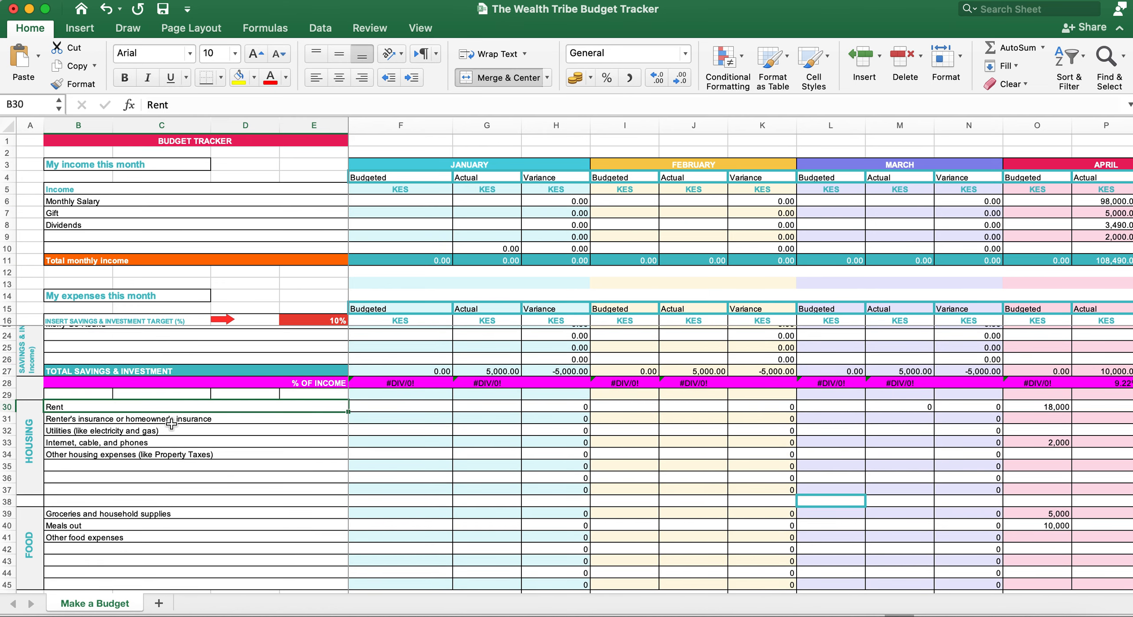
{"action": "key", "text": "Delete"}
{"action": "type", "text": "Mo"}
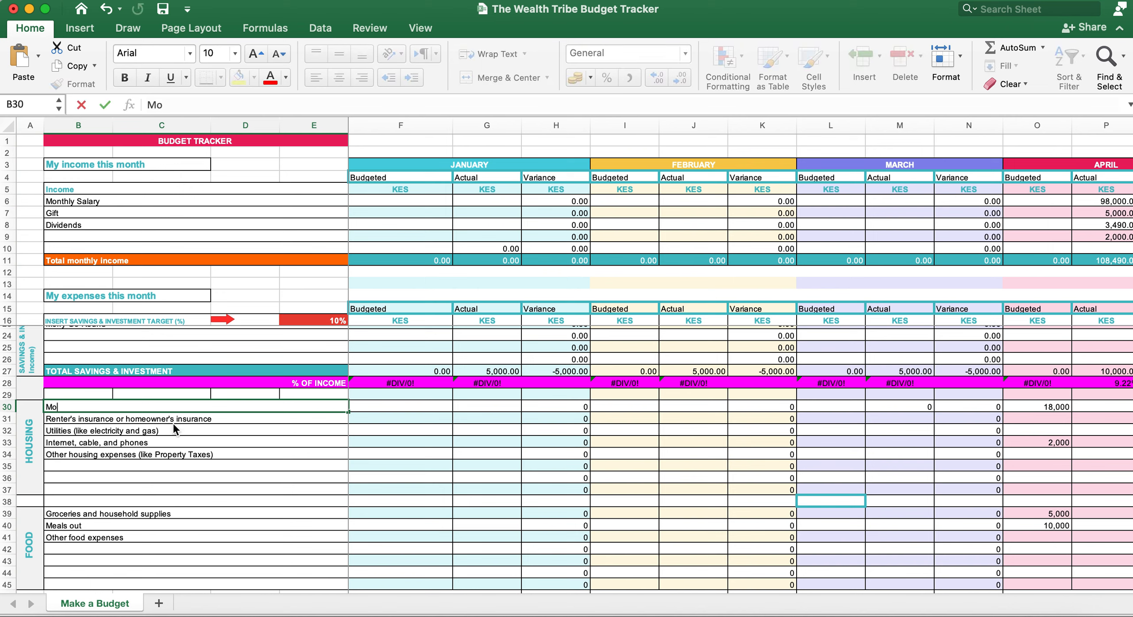
{"action": "type", "text": "rtgage"}
{"action": "left_click", "coordinate": [148, 435]}
Step: Review the HOUSING, FOOD and TRANSPORTATION expense section headings
{"action": "scroll", "coordinate": [109, 504], "scroll_direction": "down", "scroll_amount": 10}
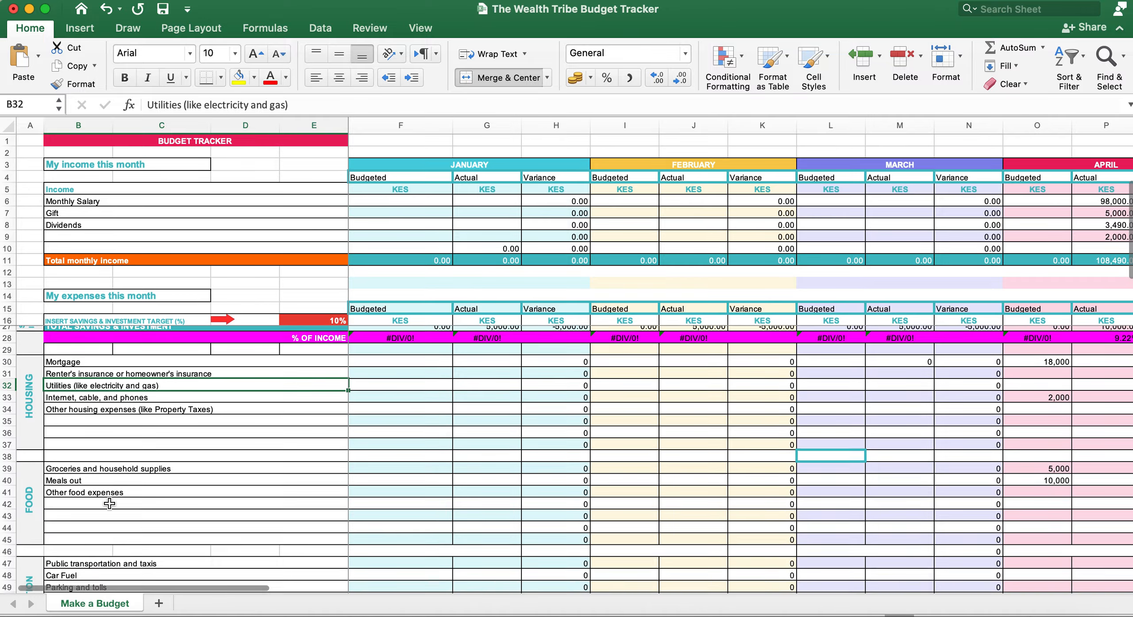
{"action": "scroll", "coordinate": [109, 503], "scroll_direction": "down", "scroll_amount": 5}
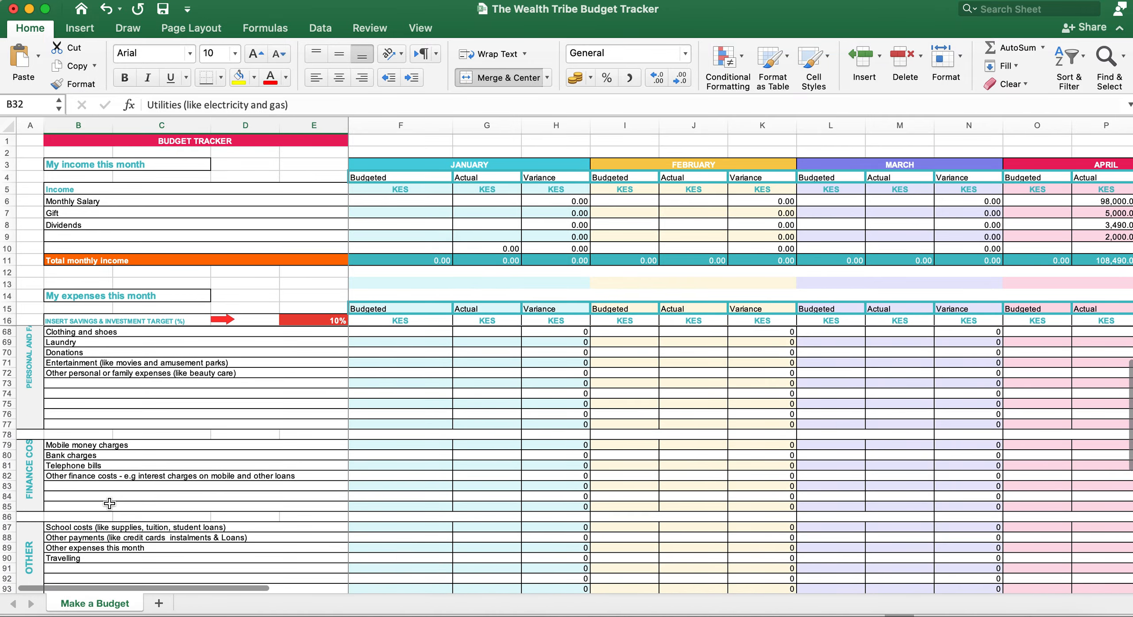
{"action": "scroll", "coordinate": [109, 504], "scroll_direction": "up", "scroll_amount": 4}
{"action": "scroll", "coordinate": [110, 504], "scroll_direction": "up", "scroll_amount": 9}
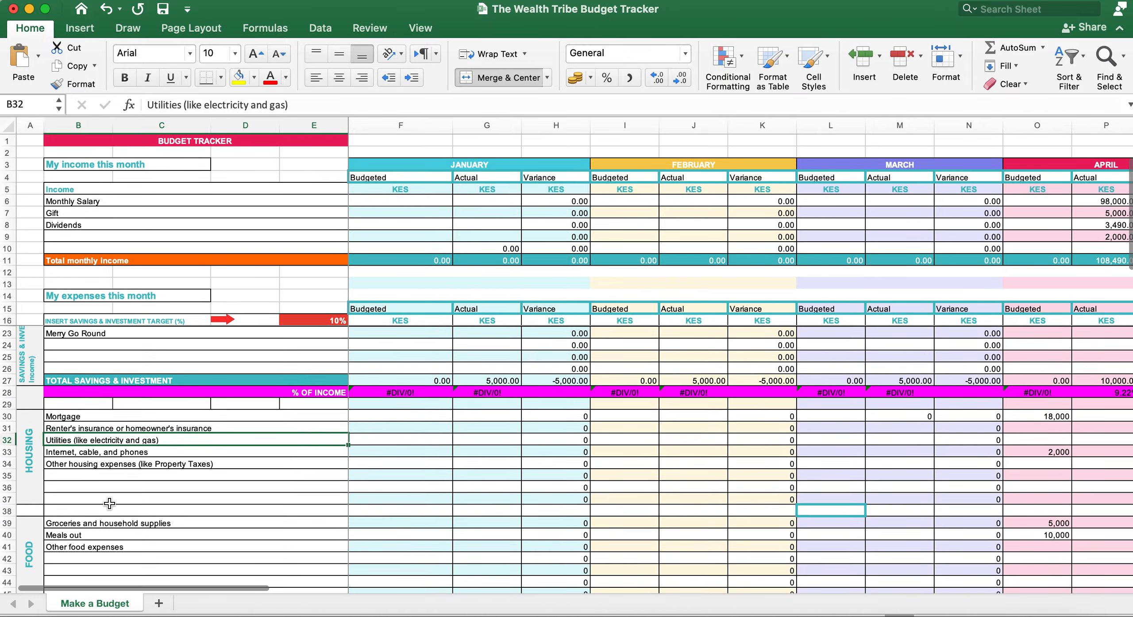
{"action": "left_click", "coordinate": [35, 404]}
{"action": "left_click", "coordinate": [37, 488]}
{"action": "scroll", "coordinate": [37, 487], "scroll_direction": "down", "scroll_amount": 4}
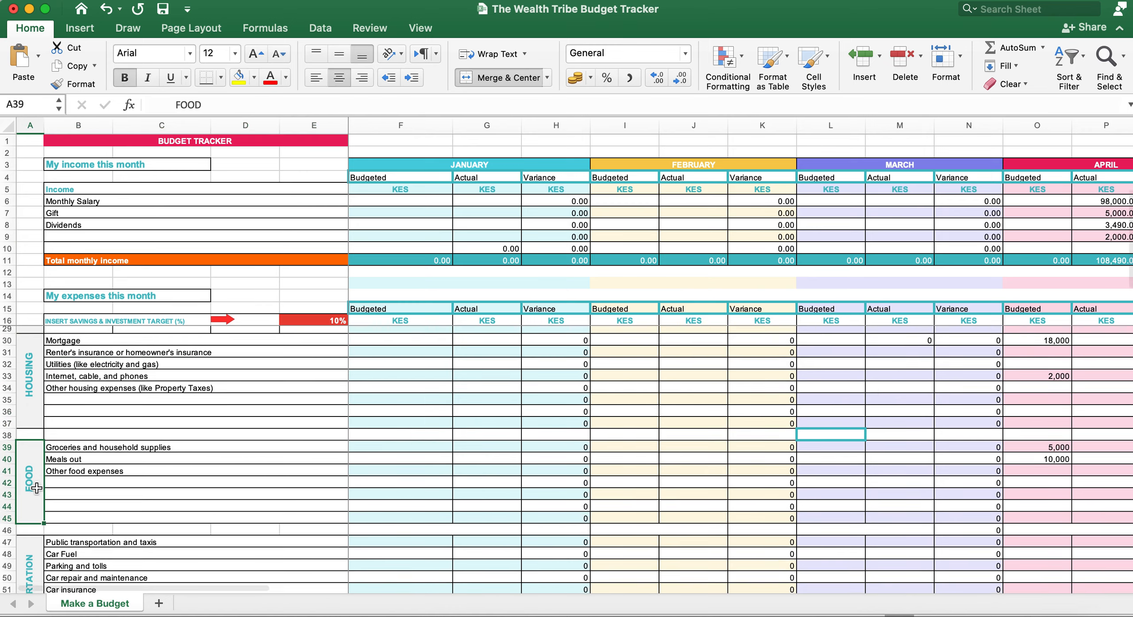
{"action": "left_click", "coordinate": [37, 489]}
{"action": "scroll", "coordinate": [144, 470], "scroll_direction": "up", "scroll_amount": 8}
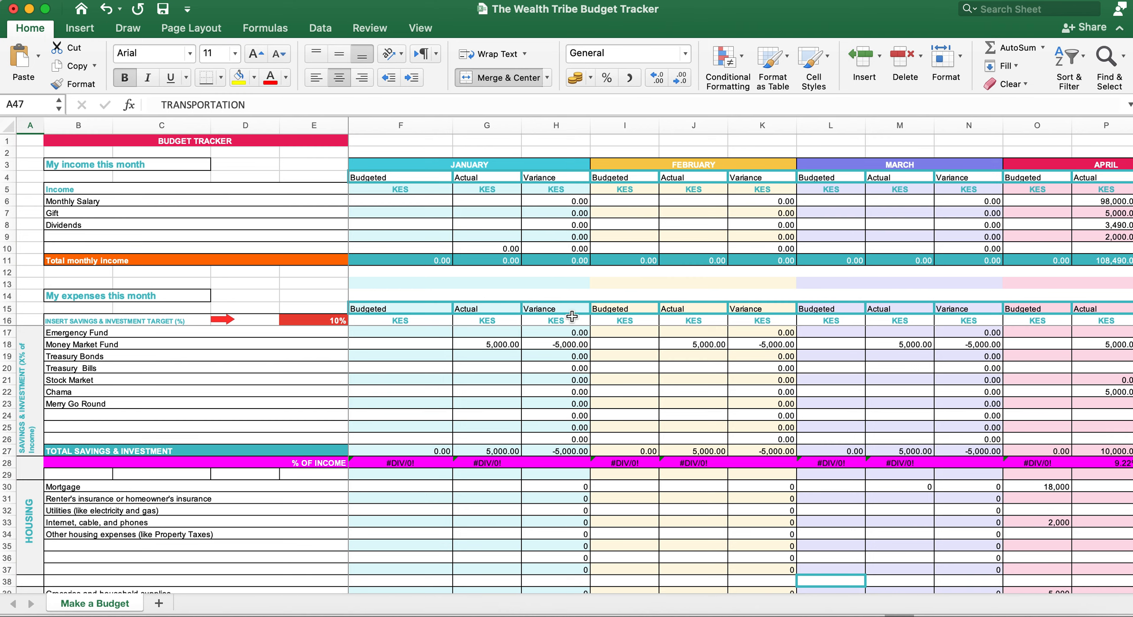
{"action": "left_click", "coordinate": [538, 165]}
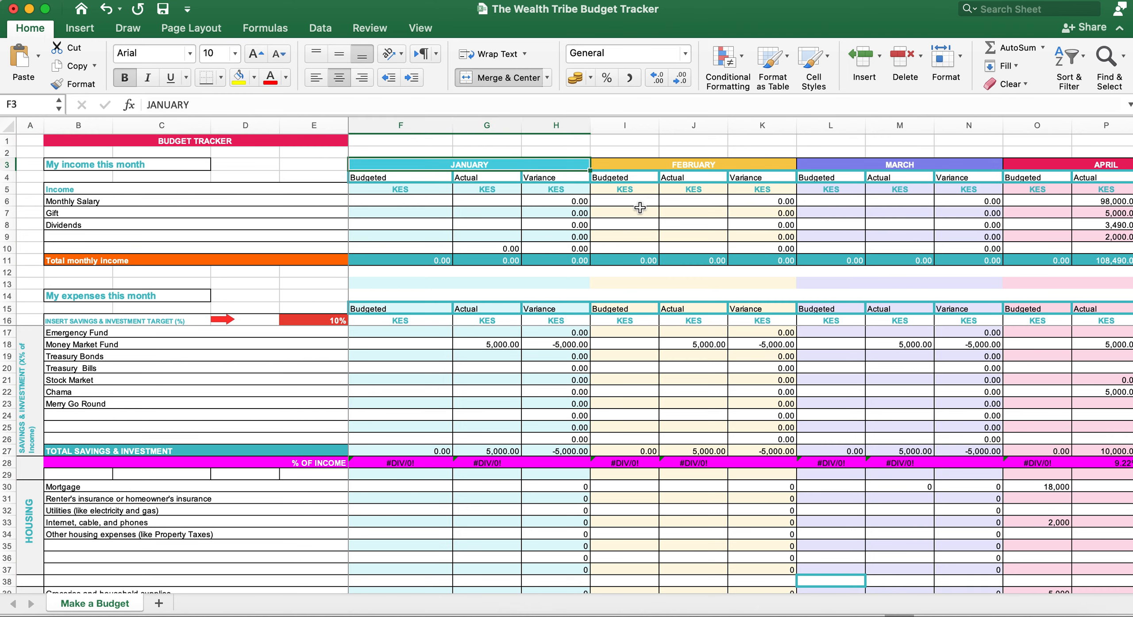
{"action": "scroll", "coordinate": [649, 204], "scroll_direction": "right", "scroll_amount": 2}
{"action": "scroll", "coordinate": [649, 204], "scroll_direction": "right", "scroll_amount": 20}
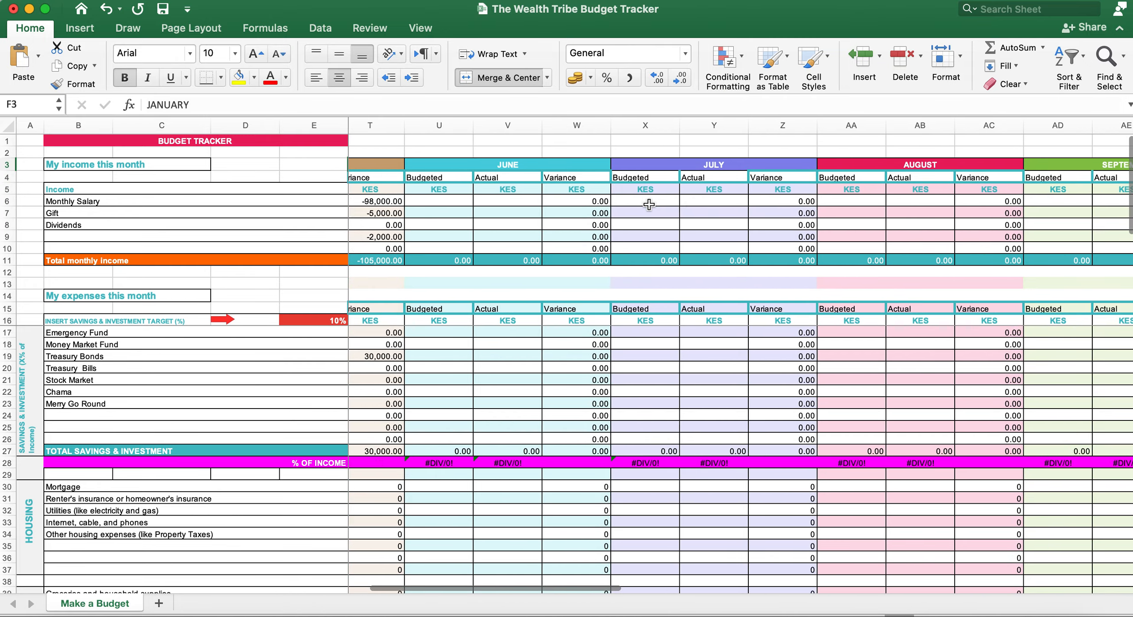
{"action": "scroll", "coordinate": [651, 207], "scroll_direction": "right", "scroll_amount": 10}
{"action": "left_click", "coordinate": [874, 170]}
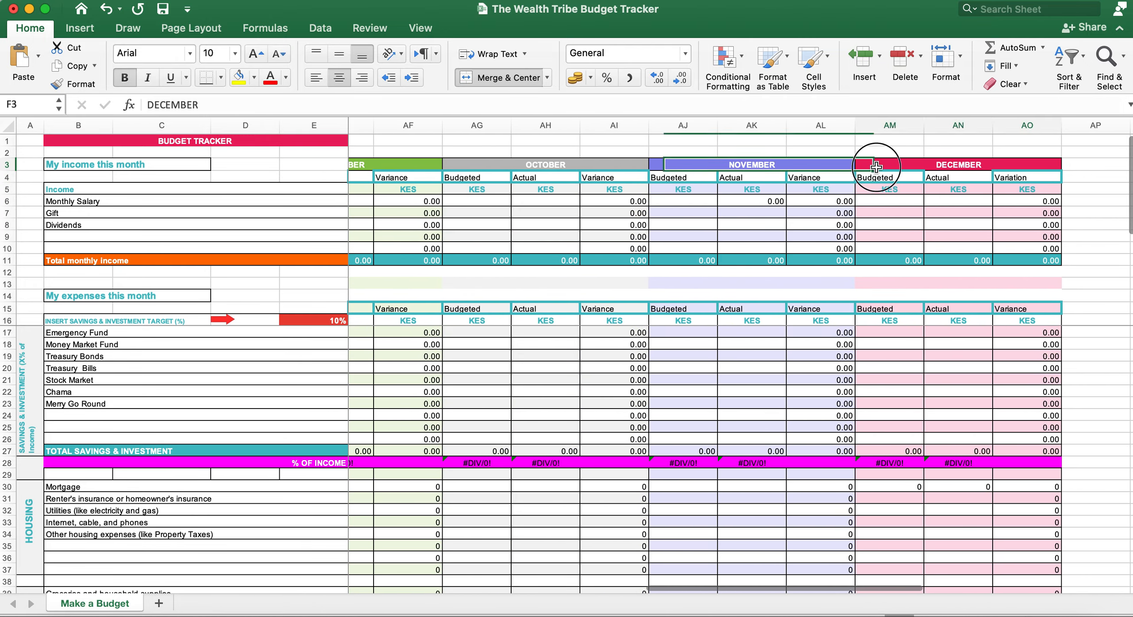
{"action": "scroll", "coordinate": [613, 218], "scroll_direction": "left", "scroll_amount": 20}
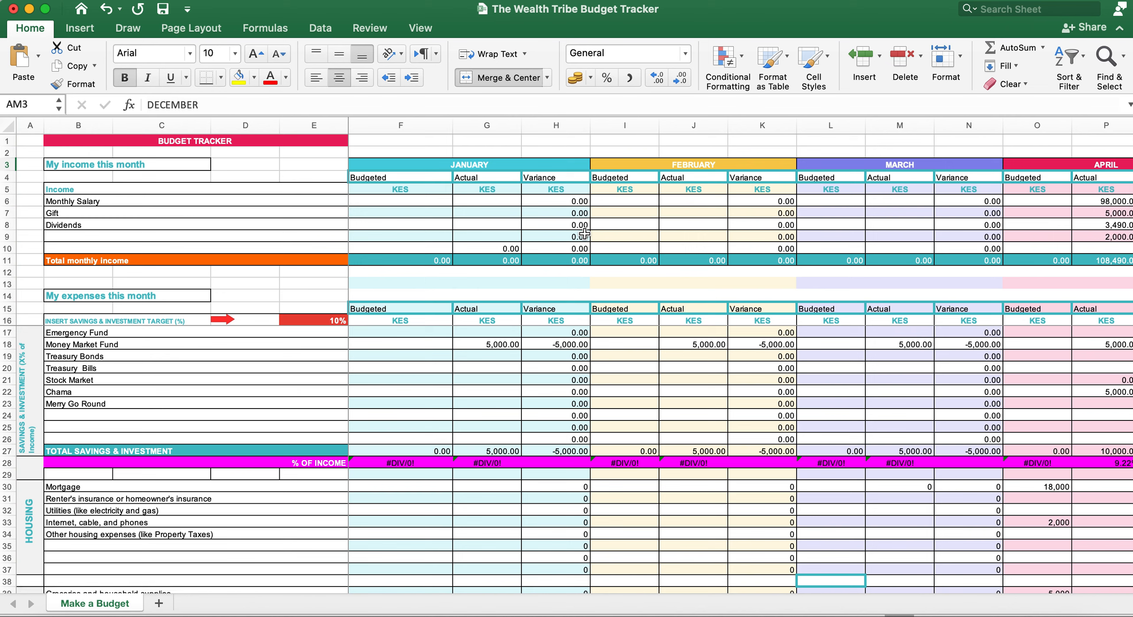
{"action": "left_click", "coordinate": [104, 189]}
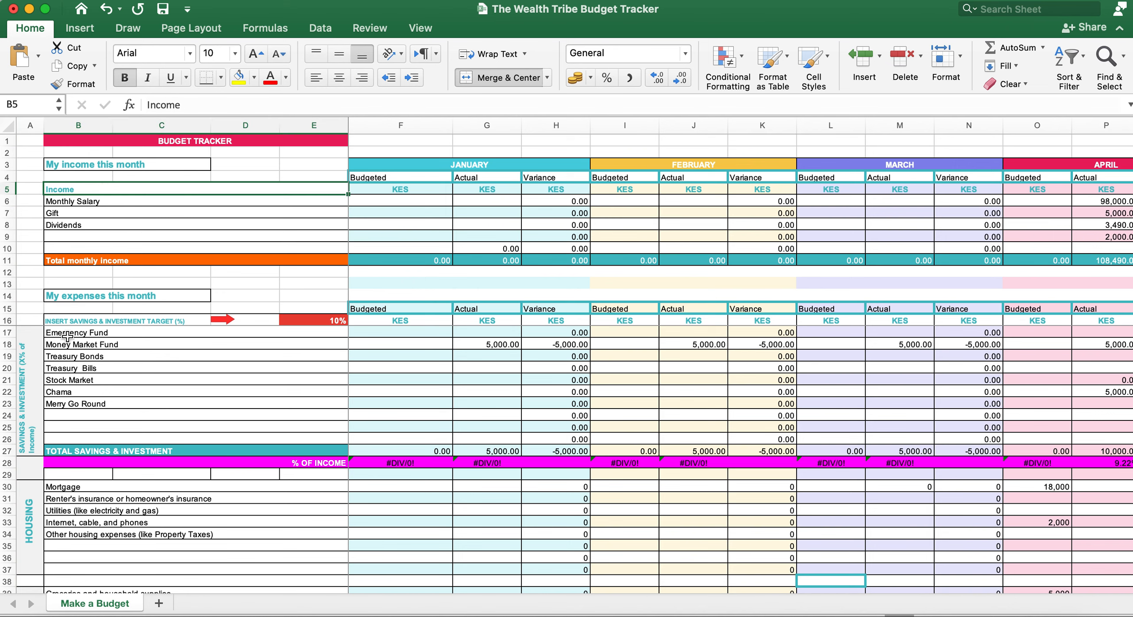
{"action": "left_click", "coordinate": [102, 327]}
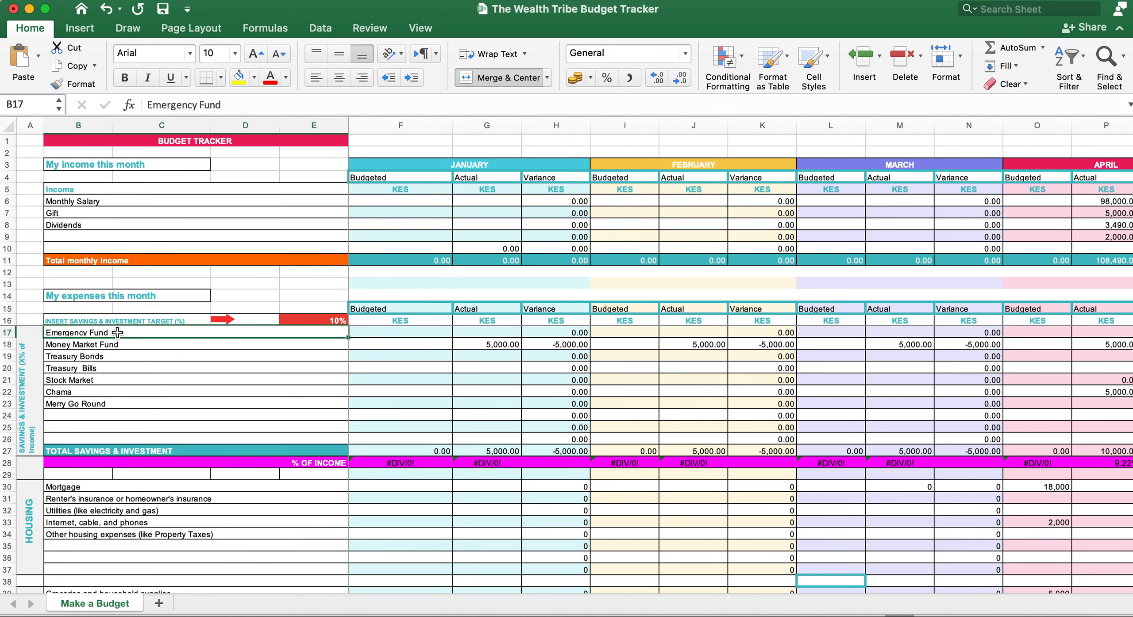
{"action": "left_click", "coordinate": [31, 529]}
{"action": "scroll", "coordinate": [168, 538], "scroll_direction": "down", "scroll_amount": 3}
{"action": "scroll", "coordinate": [168, 537], "scroll_direction": "up", "scroll_amount": 3}
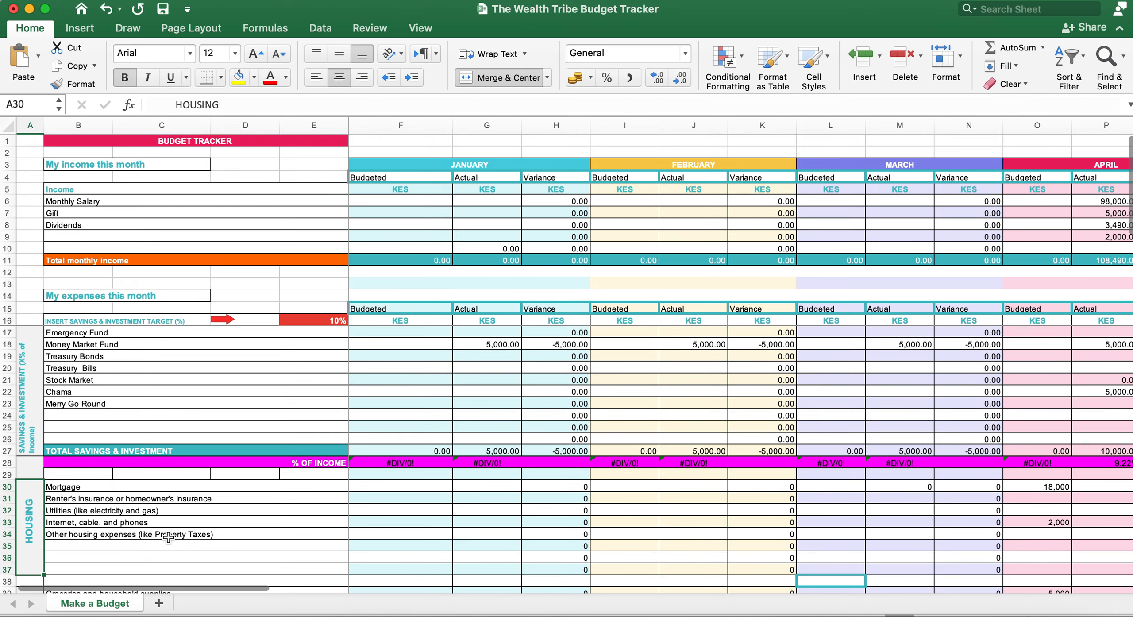
{"action": "scroll", "coordinate": [750, 261], "scroll_direction": "right", "scroll_amount": 5}
{"action": "scroll", "coordinate": [750, 261], "scroll_direction": "right", "scroll_amount": 2}
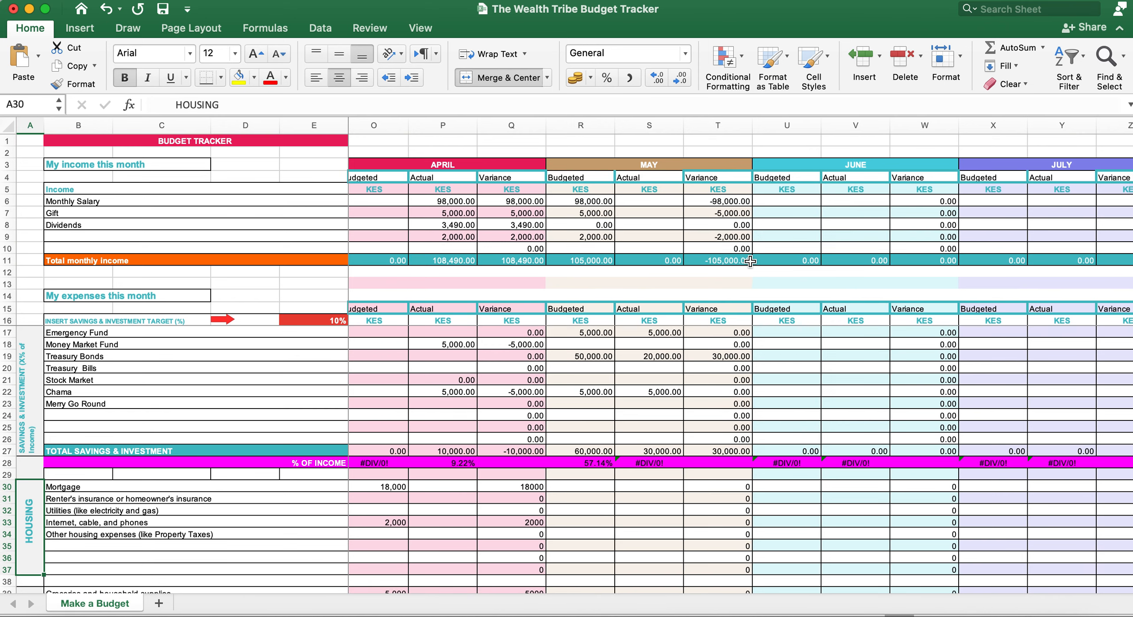
{"action": "scroll", "coordinate": [750, 261], "scroll_direction": "right", "scroll_amount": 10}
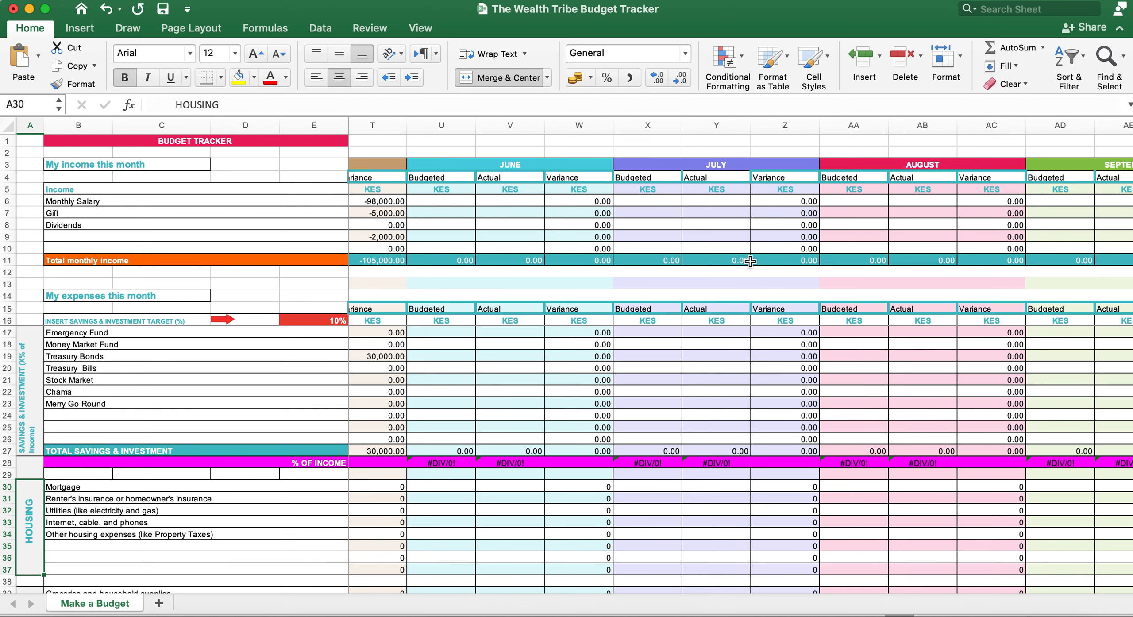
{"action": "scroll", "coordinate": [750, 261], "scroll_direction": "left", "scroll_amount": 8}
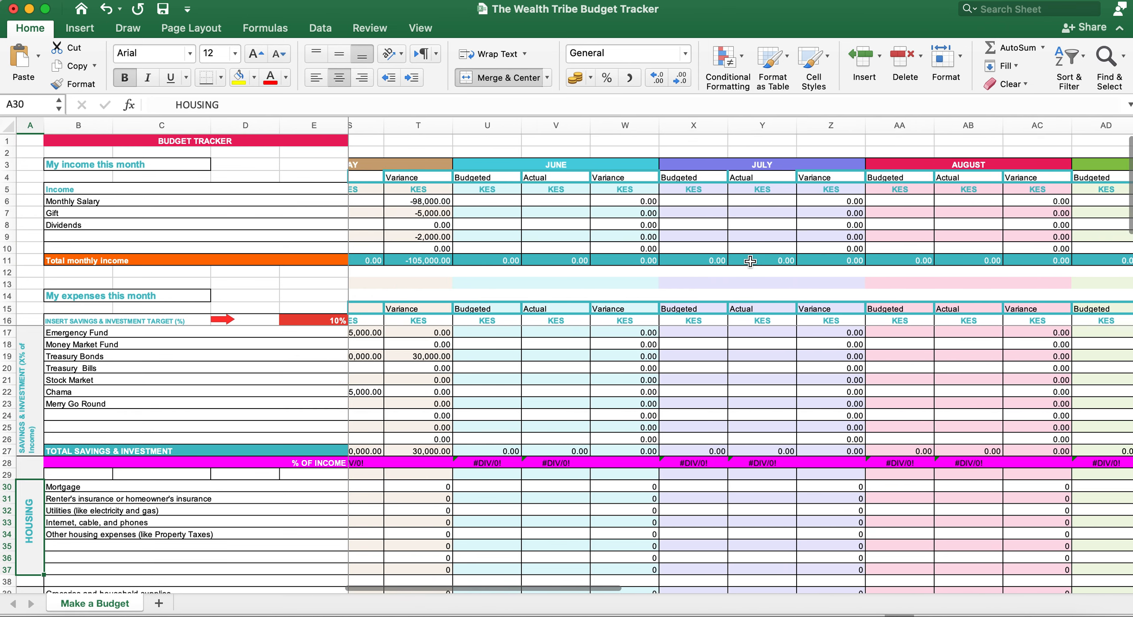
{"action": "scroll", "coordinate": [663, 260], "scroll_direction": "right", "scroll_amount": 5}
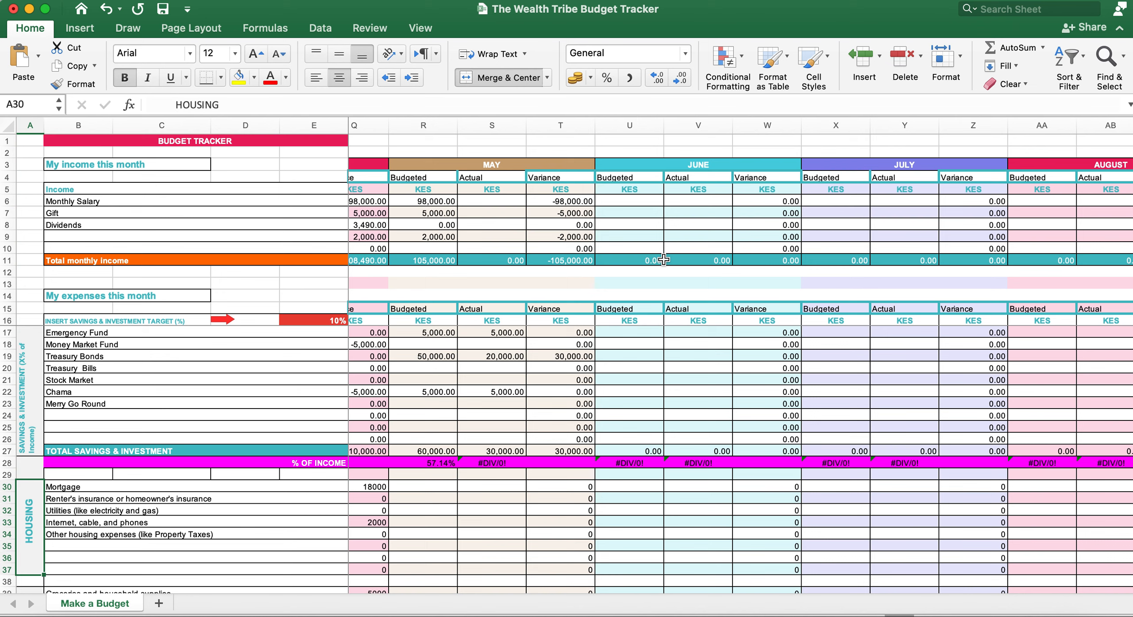
{"action": "scroll", "coordinate": [664, 259], "scroll_direction": "right", "scroll_amount": 10}
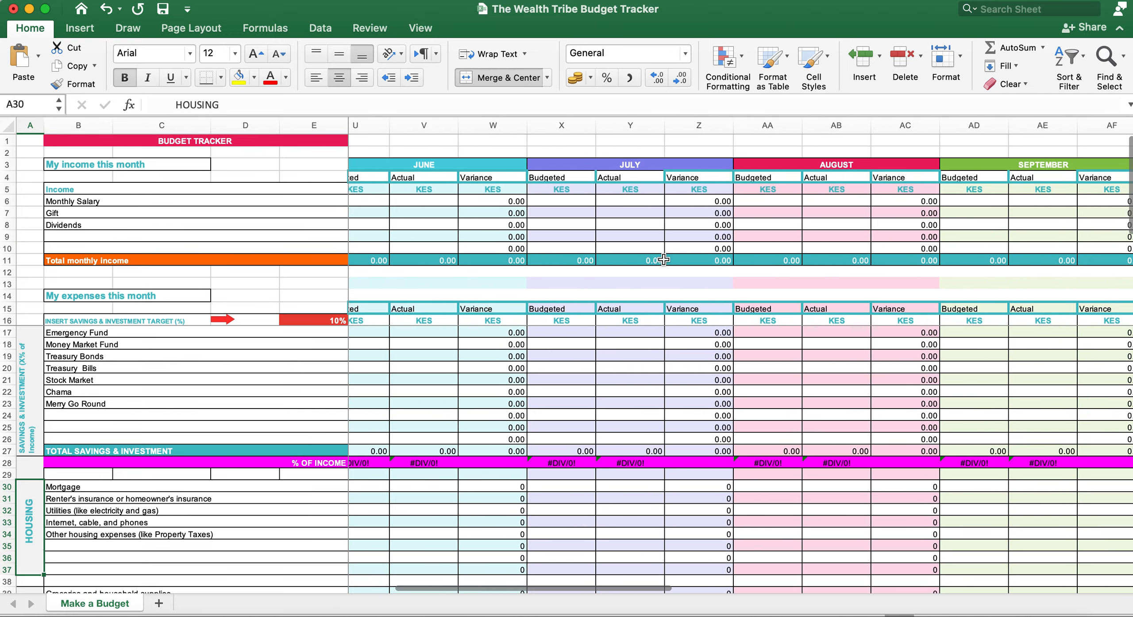
{"action": "scroll", "coordinate": [664, 260], "scroll_direction": "right", "scroll_amount": 1}
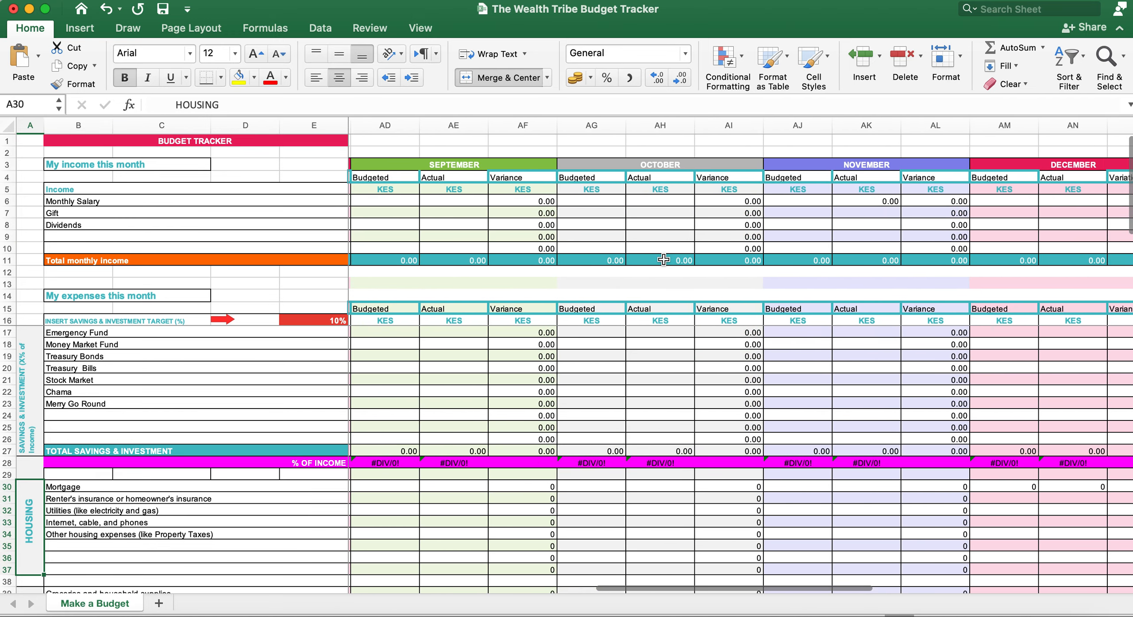
{"action": "scroll", "coordinate": [664, 259], "scroll_direction": "left", "scroll_amount": 14}
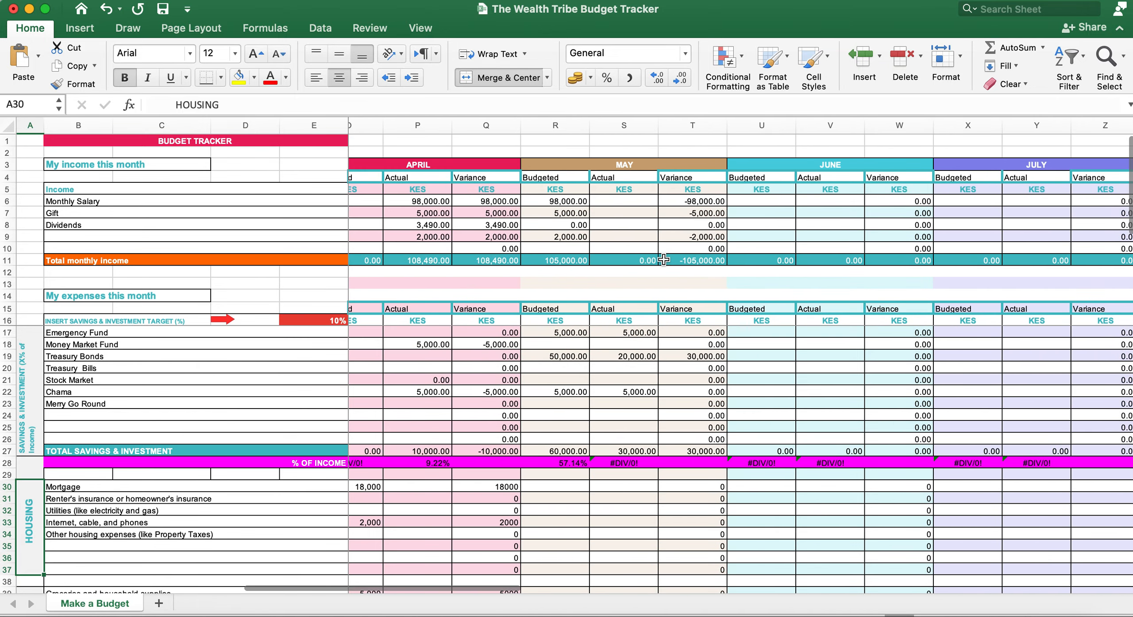
{"action": "scroll", "coordinate": [664, 259], "scroll_direction": "left", "scroll_amount": 7}
{"action": "scroll", "coordinate": [664, 260], "scroll_direction": "right", "scroll_amount": 4}
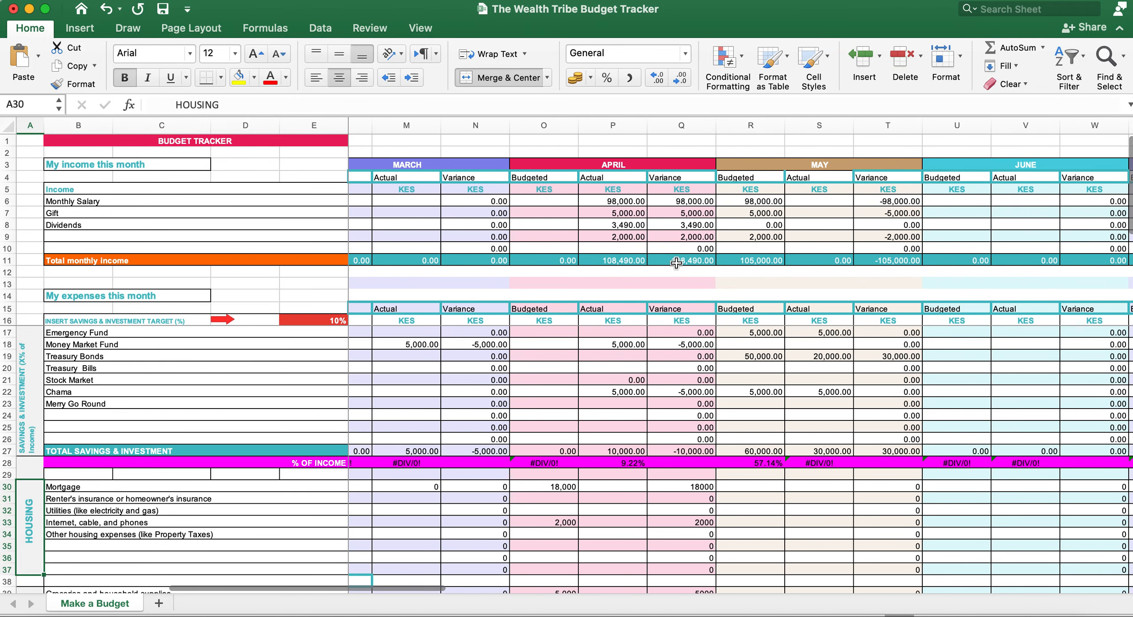
{"action": "left_click", "coordinate": [623, 263]}
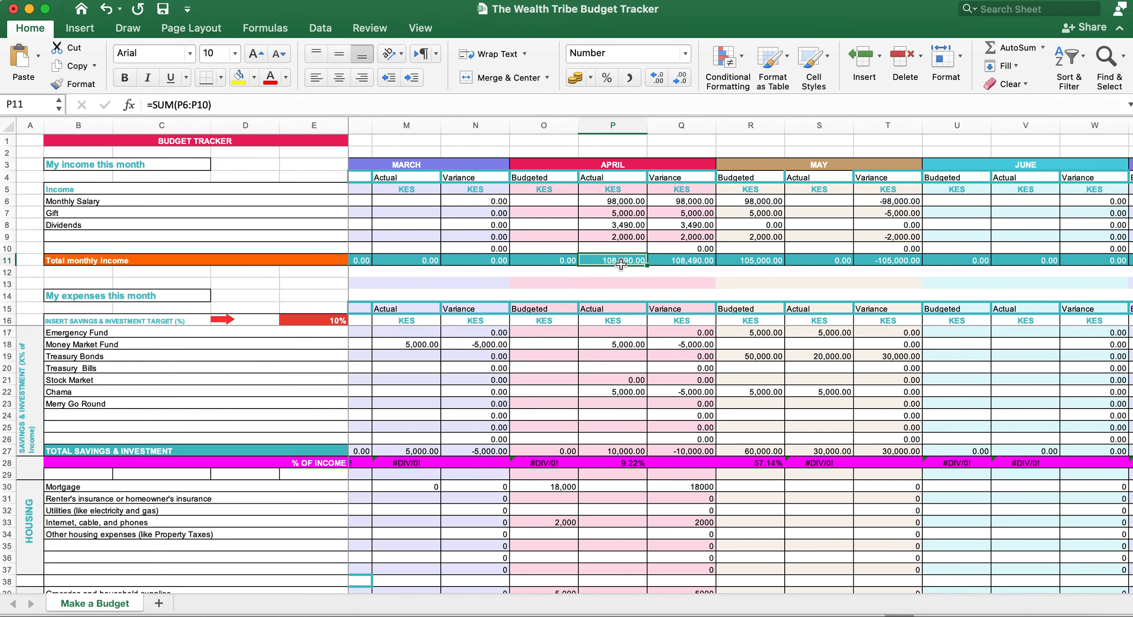
{"action": "scroll", "coordinate": [621, 263], "scroll_direction": "right", "scroll_amount": 15}
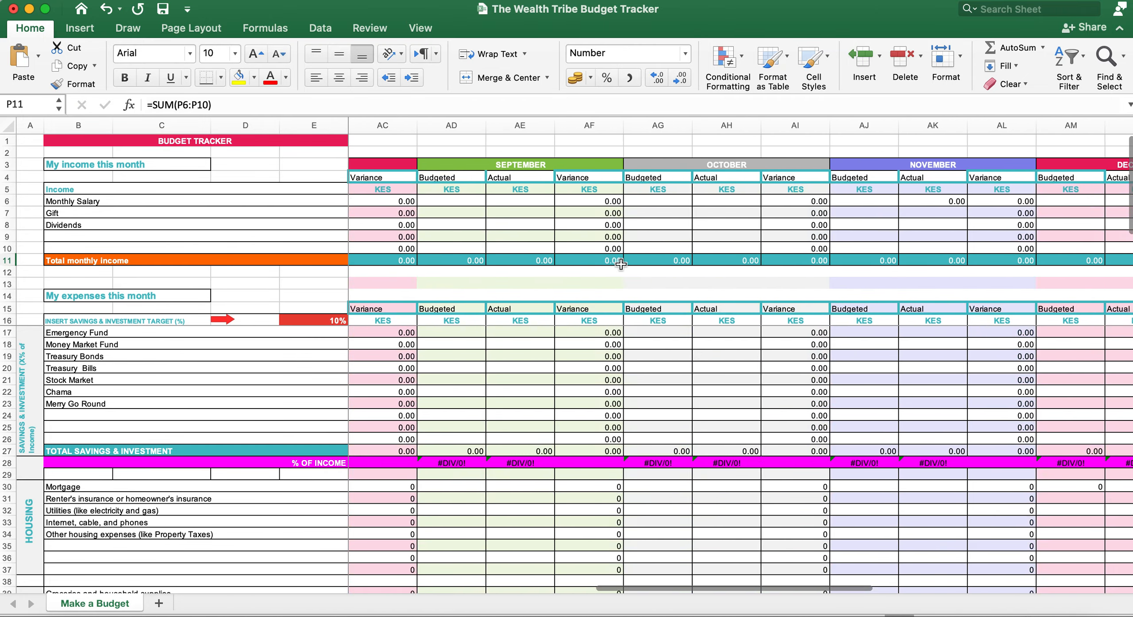
{"action": "scroll", "coordinate": [621, 264], "scroll_direction": "right", "scroll_amount": 5}
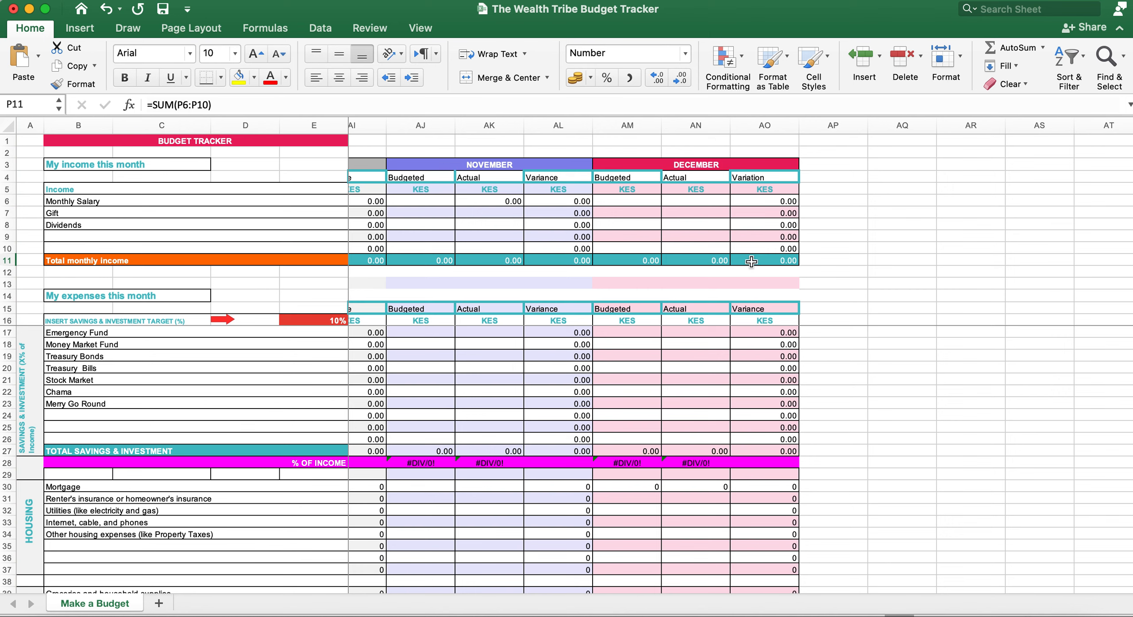
{"action": "left_click", "coordinate": [814, 263]}
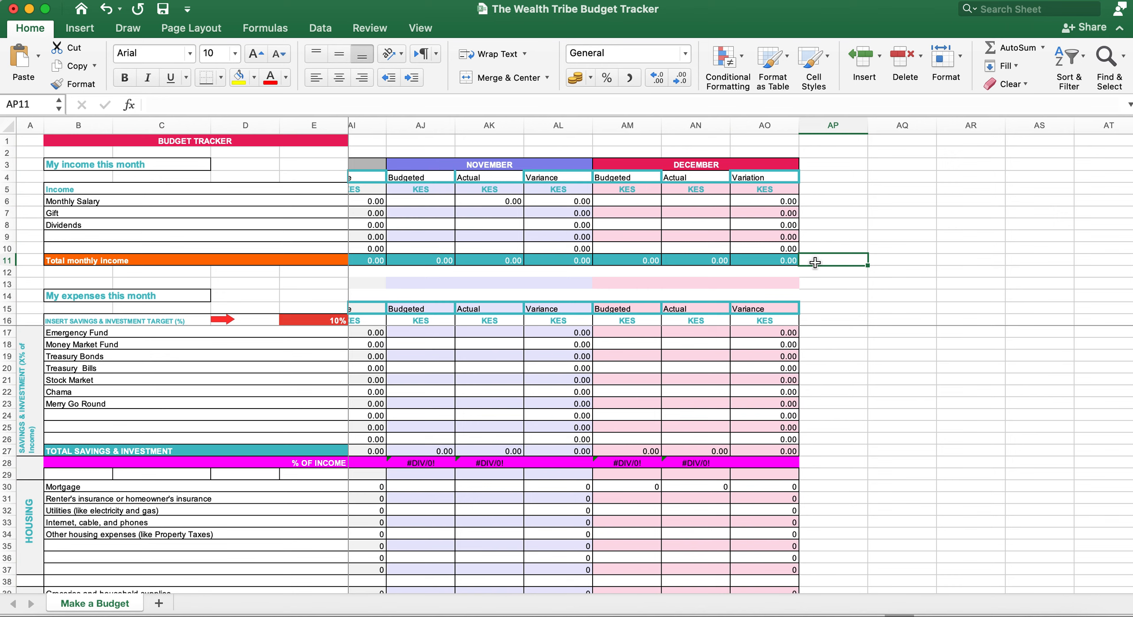
{"action": "scroll", "coordinate": [815, 263], "scroll_direction": "left", "scroll_amount": 20}
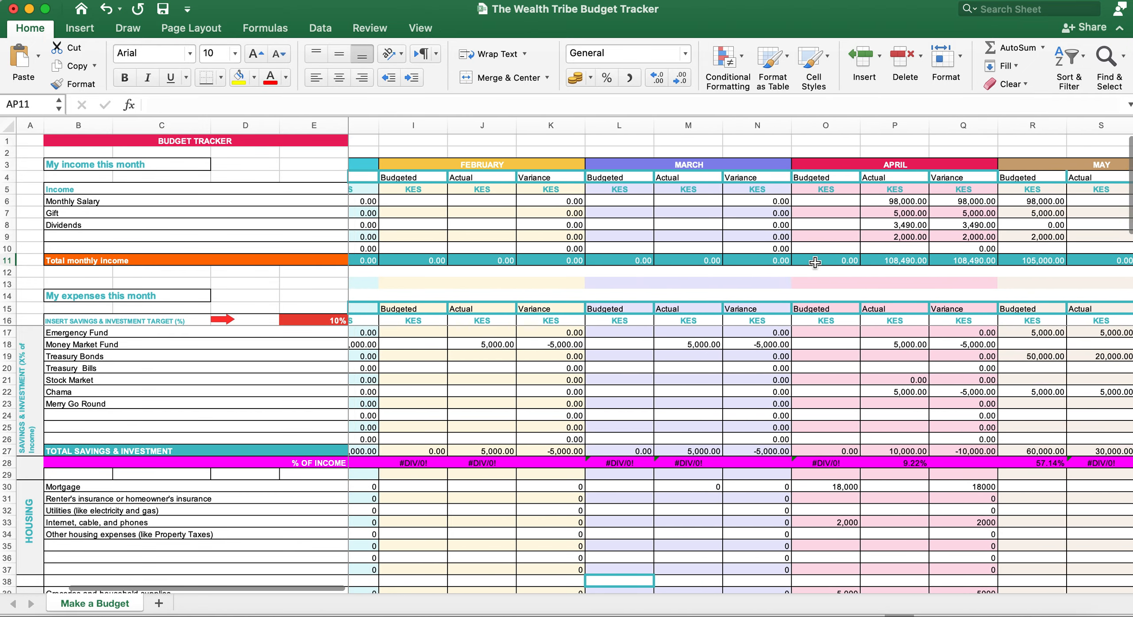
{"action": "scroll", "coordinate": [815, 262], "scroll_direction": "left", "scroll_amount": 3}
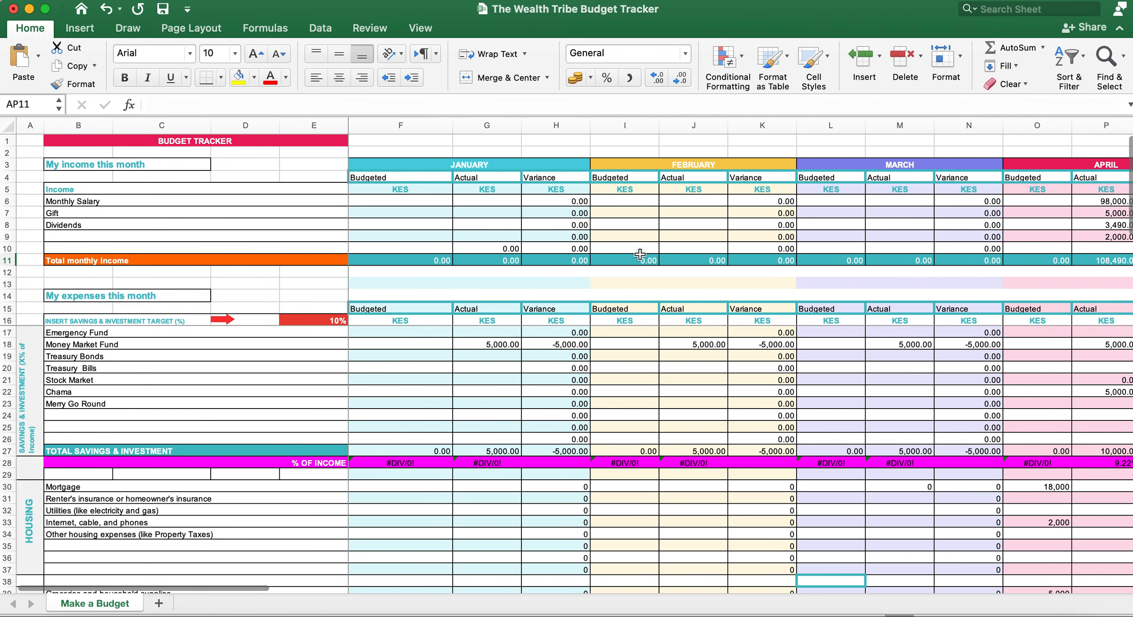
{"action": "left_click", "coordinate": [335, 323]}
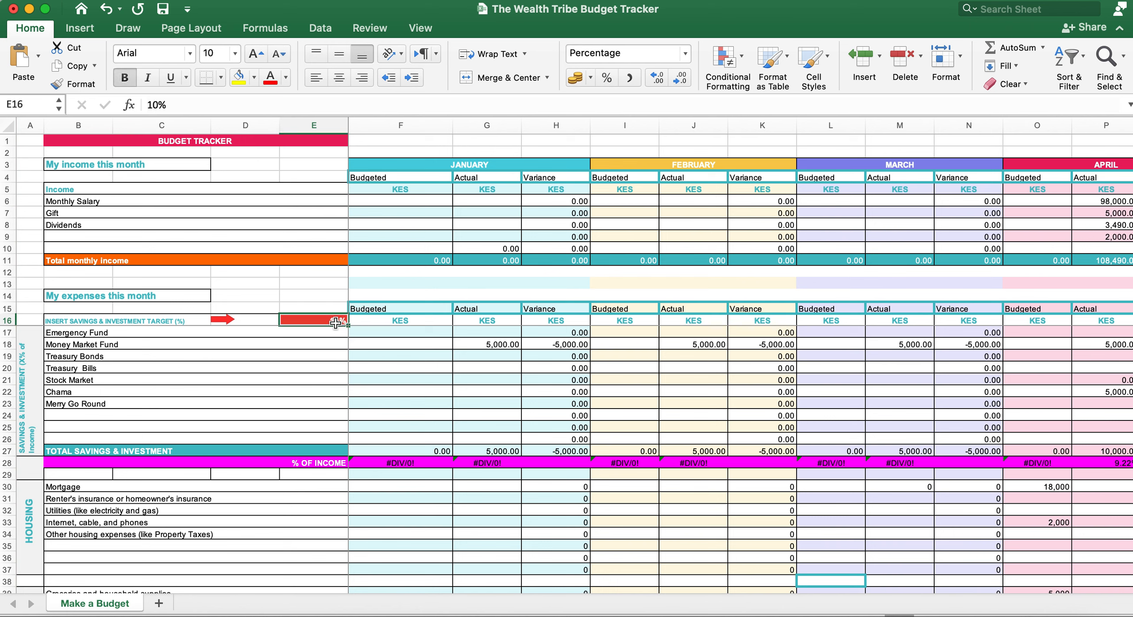
{"action": "key", "text": "Delete"}
{"action": "type", "text": "20"}
{"action": "left_click", "coordinate": [304, 371]}
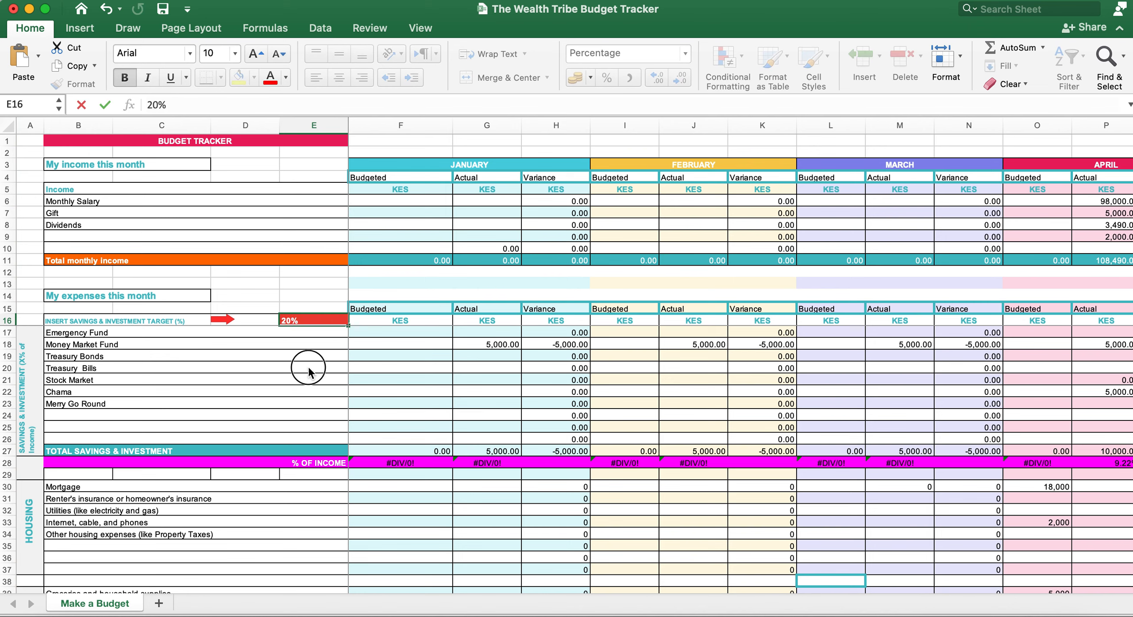
{"action": "left_click", "coordinate": [325, 322]}
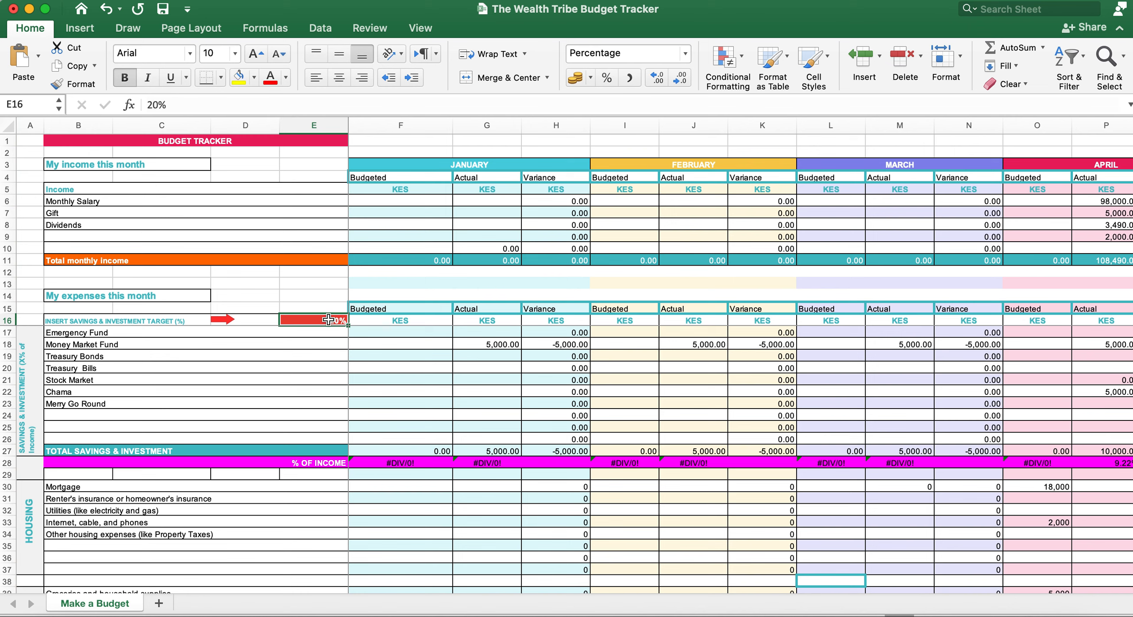
{"action": "type", "text": "10"}
{"action": "left_click", "coordinate": [305, 371]}
{"action": "left_click", "coordinate": [325, 324]}
{"action": "type", "text": "50"}
{"action": "left_click", "coordinate": [323, 371]}
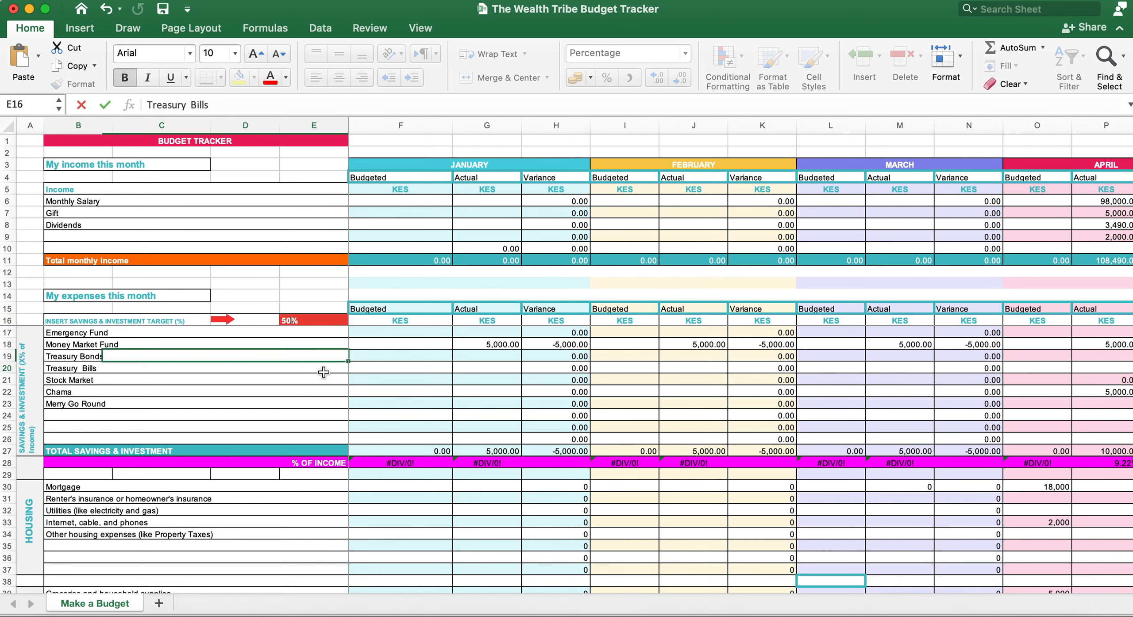
{"action": "left_click", "coordinate": [315, 323]}
{"action": "type", "text": "10"}
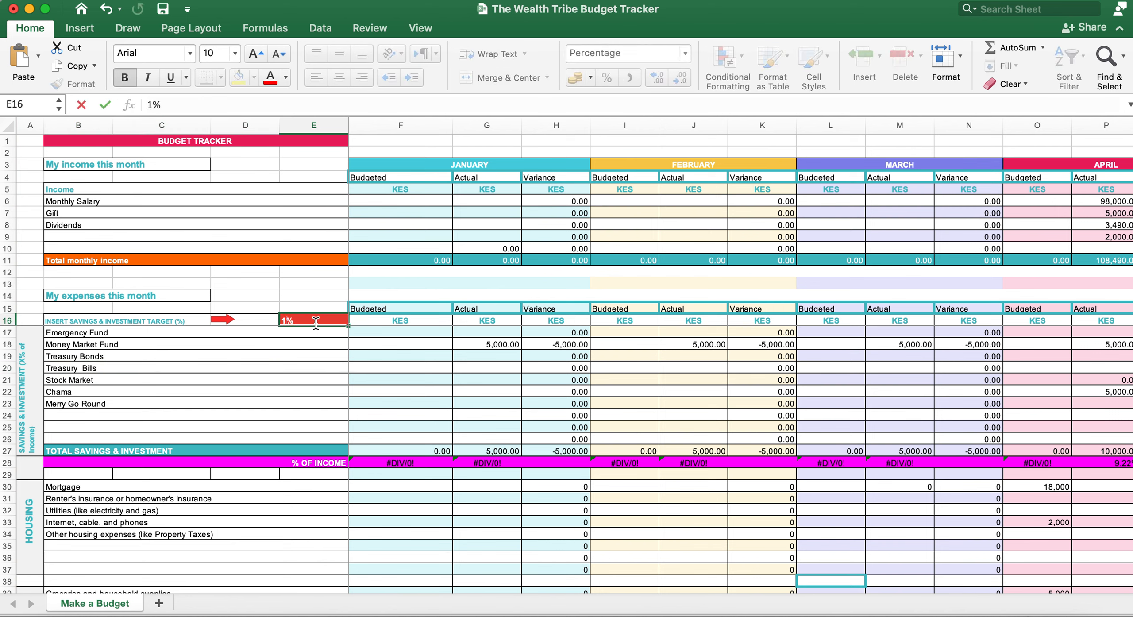
{"action": "left_click", "coordinate": [376, 380]}
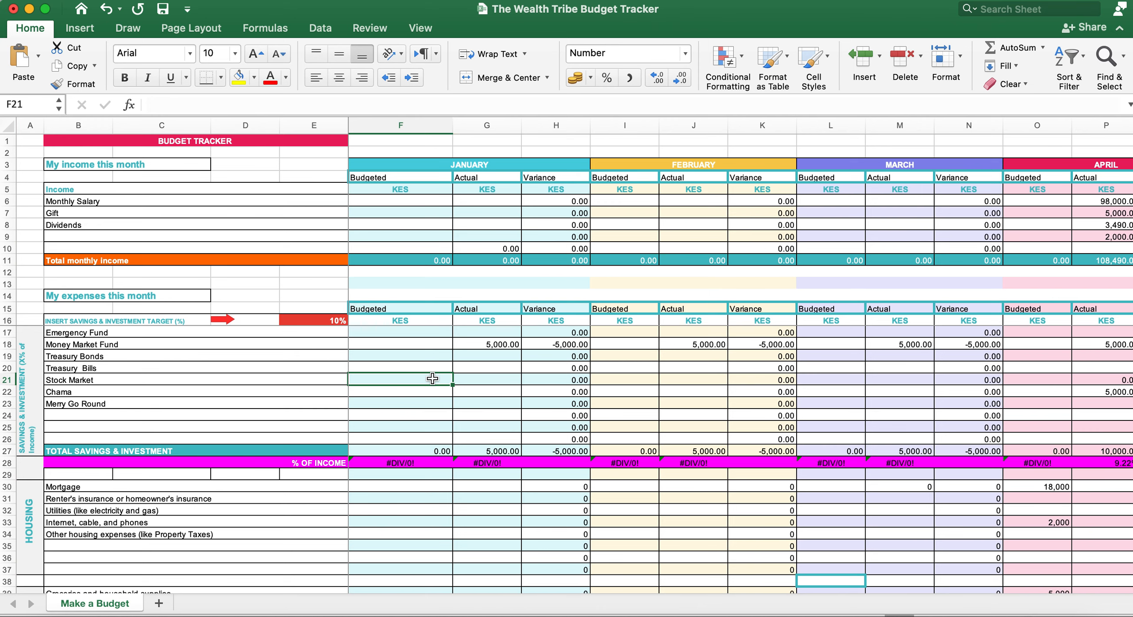
Step: Review the 10% savings target and April's salary, gift, dividends and unlabelled 2,000 income amounts
{"action": "scroll", "coordinate": [432, 378], "scroll_direction": "right", "scroll_amount": 5}
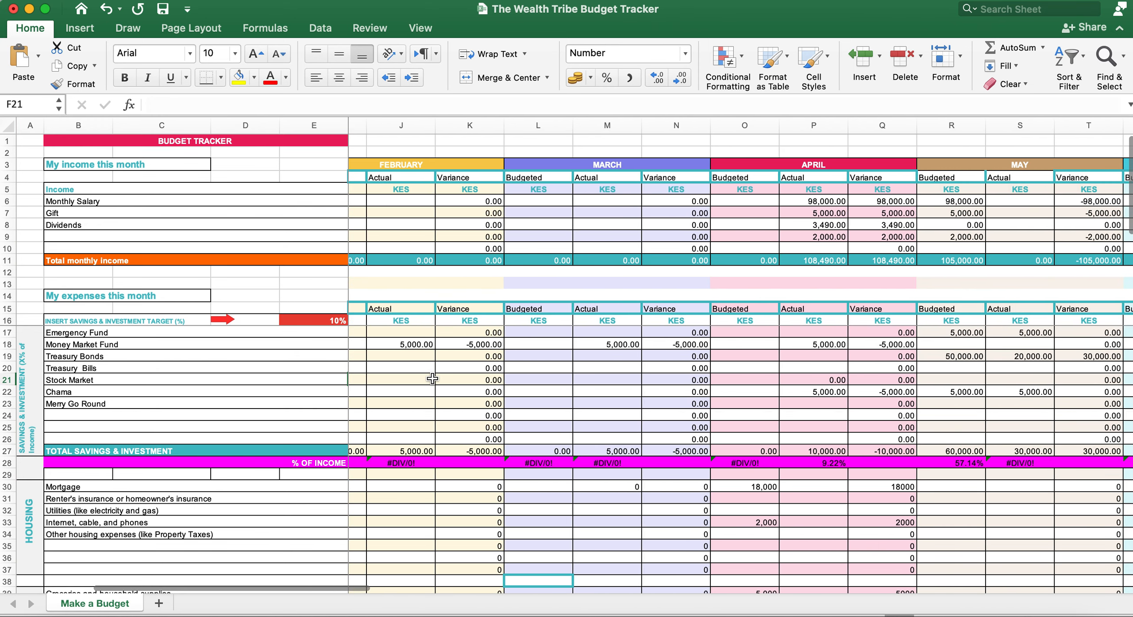
{"action": "left_click", "coordinate": [342, 325]}
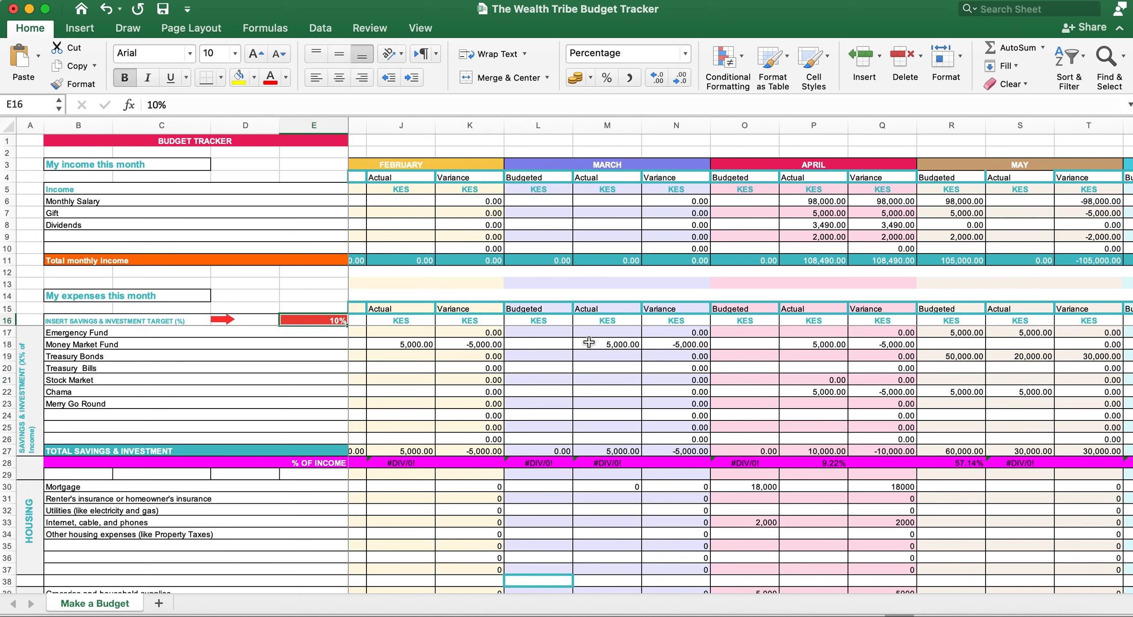
{"action": "scroll", "coordinate": [755, 355], "scroll_direction": "right", "scroll_amount": 1}
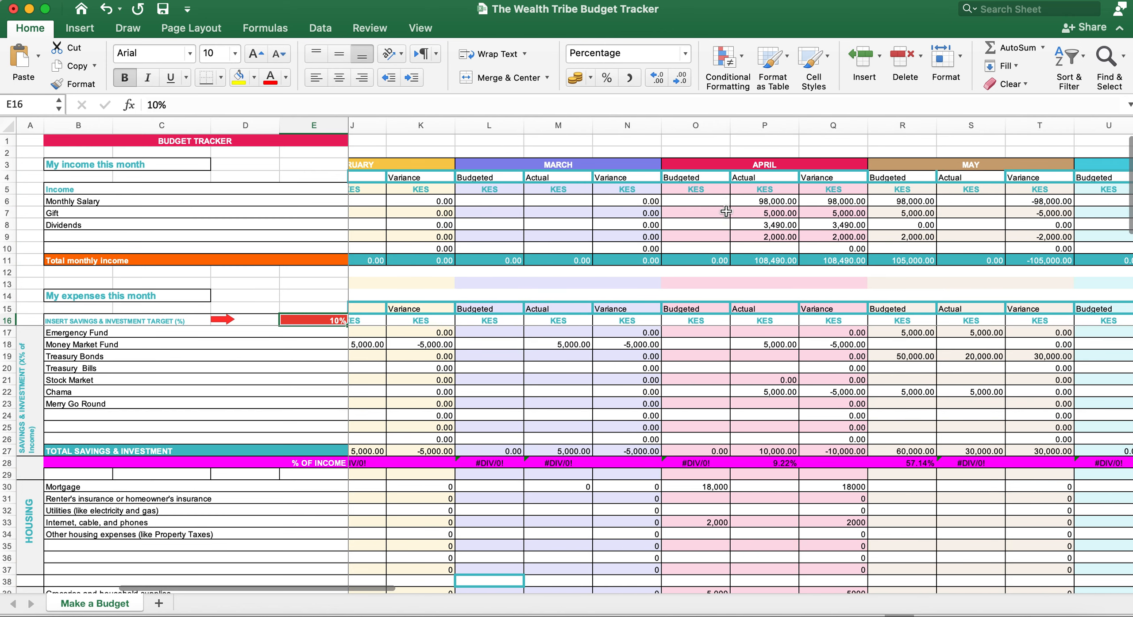
{"action": "left_click", "coordinate": [752, 200]}
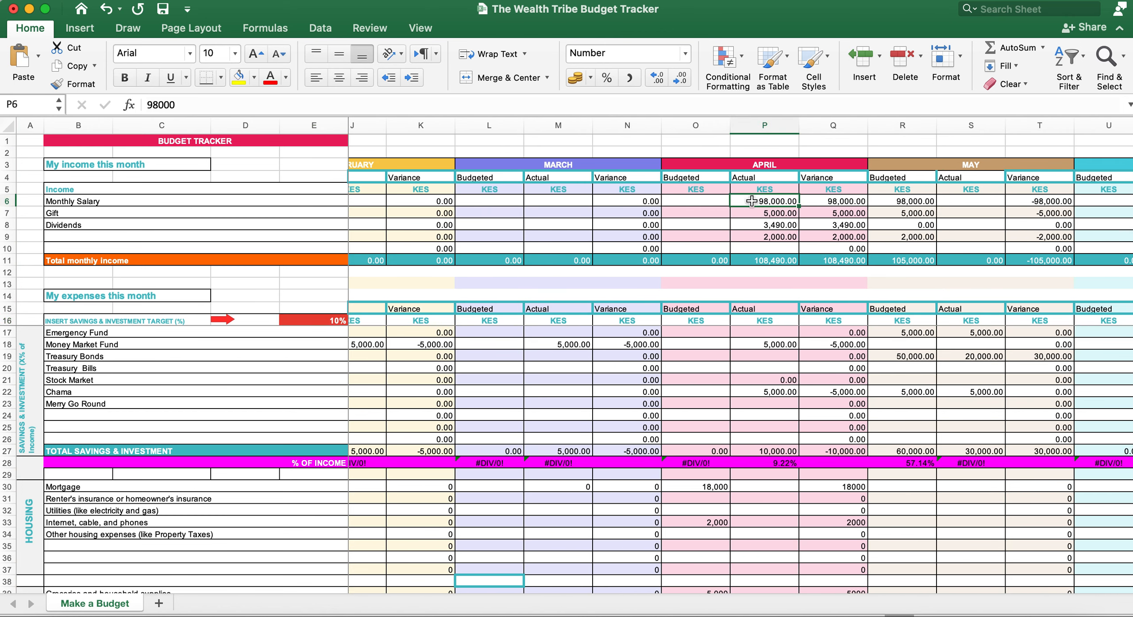
{"action": "left_click", "coordinate": [765, 215]}
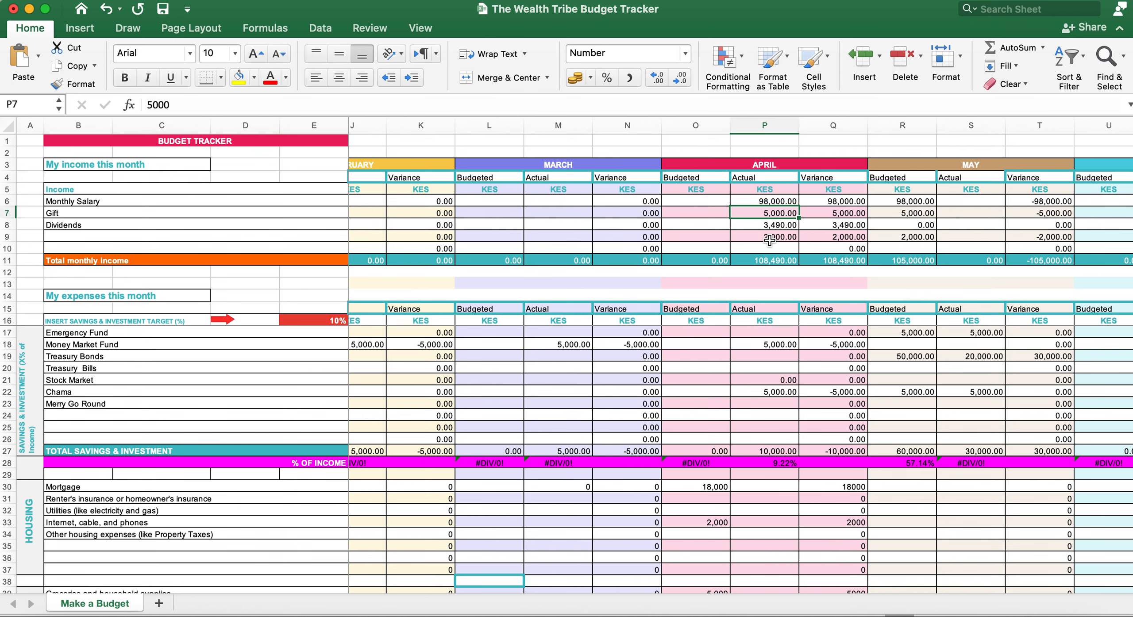
{"action": "scroll", "coordinate": [773, 240], "scroll_direction": "left", "scroll_amount": 1}
{"action": "left_click", "coordinate": [768, 225]}
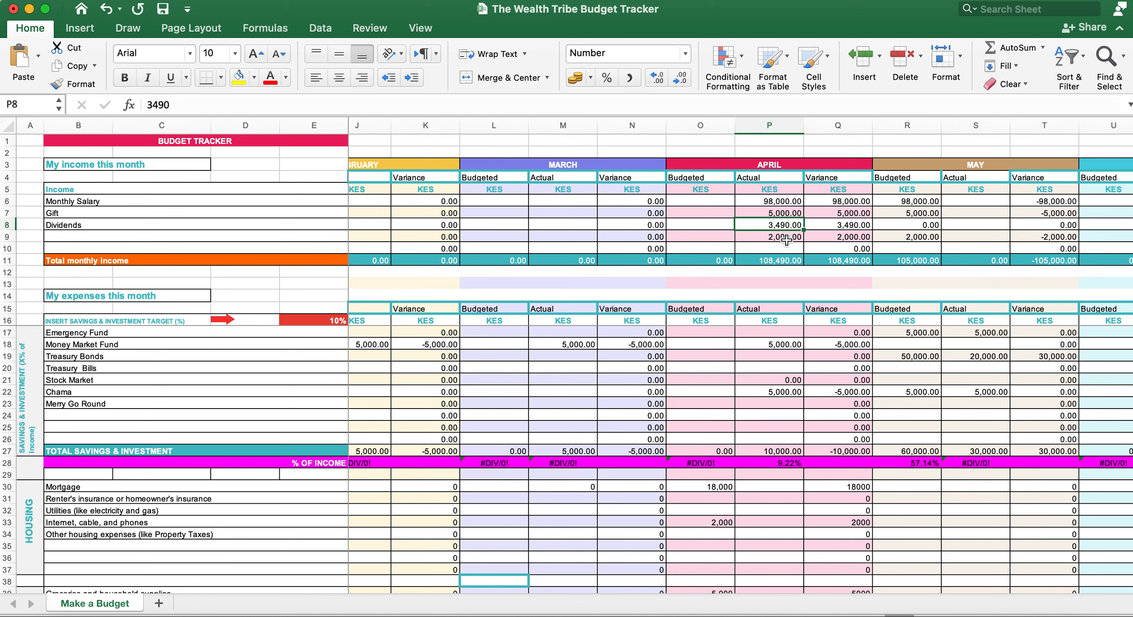
{"action": "left_click", "coordinate": [786, 237]}
Step: Label row 9 Interest Income, then check April's income total and Money Market Fund saving
{"action": "left_click", "coordinate": [180, 239]}
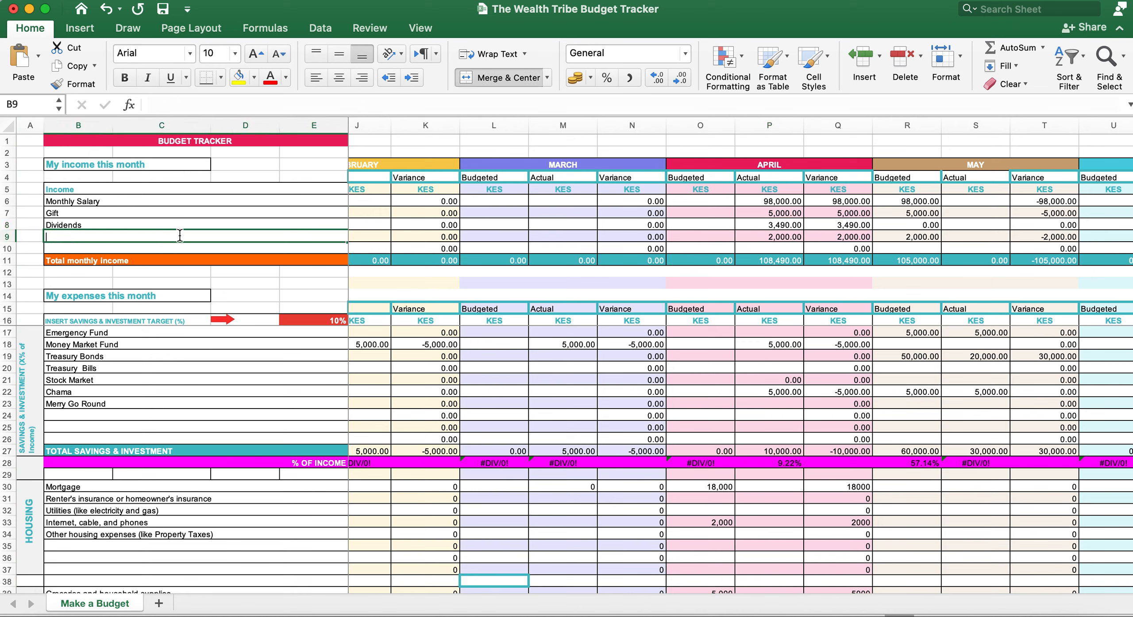
{"action": "type", "text": "Interest Income"}
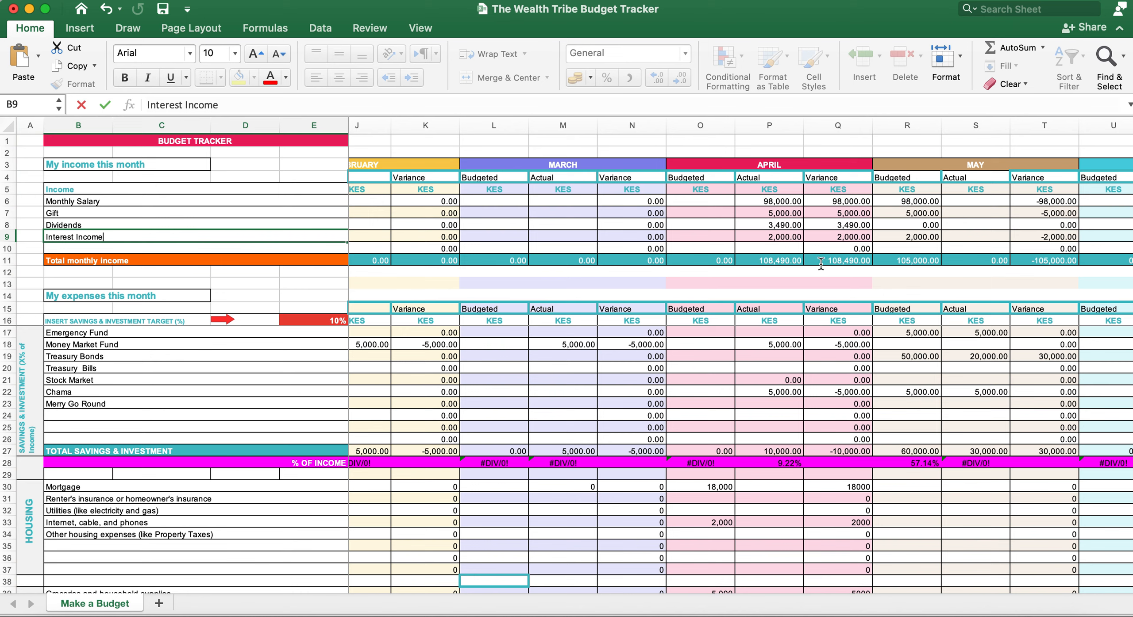
{"action": "left_click", "coordinate": [772, 258]}
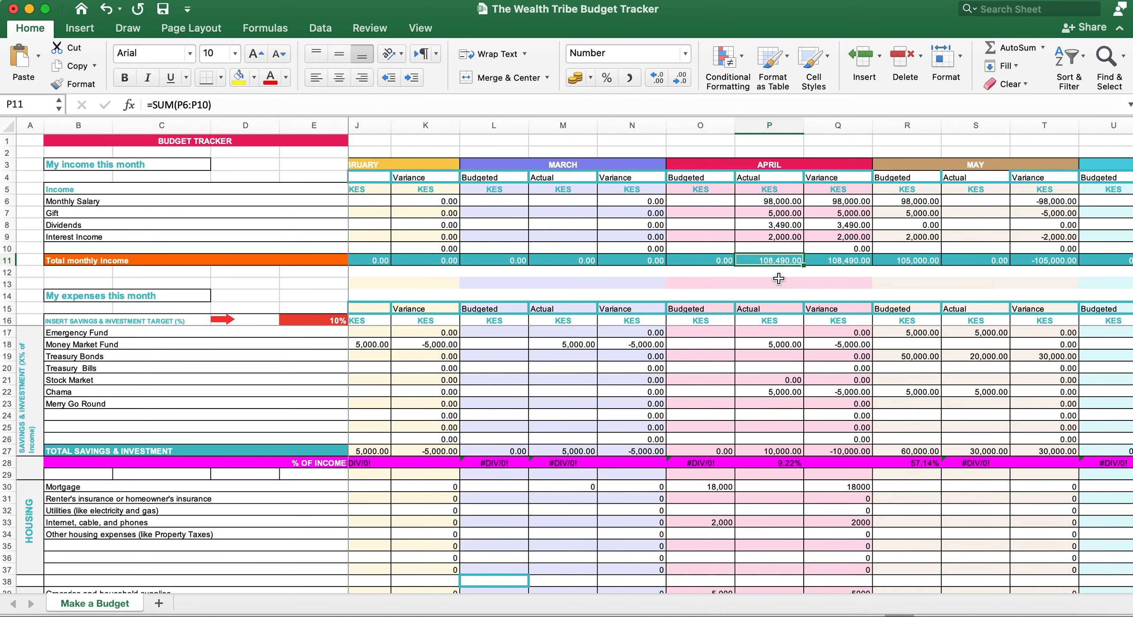
{"action": "left_click", "coordinate": [785, 346]}
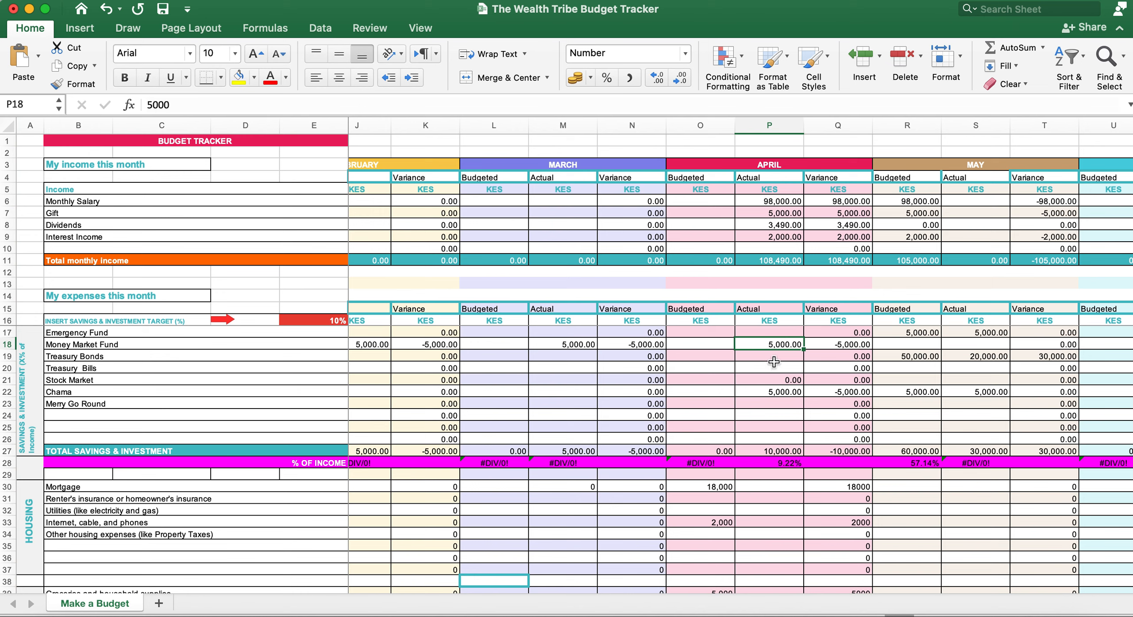
Step: Enter 20,000 as April's actual Stock Market saving and inspect the savings total
{"action": "left_click", "coordinate": [778, 380]}
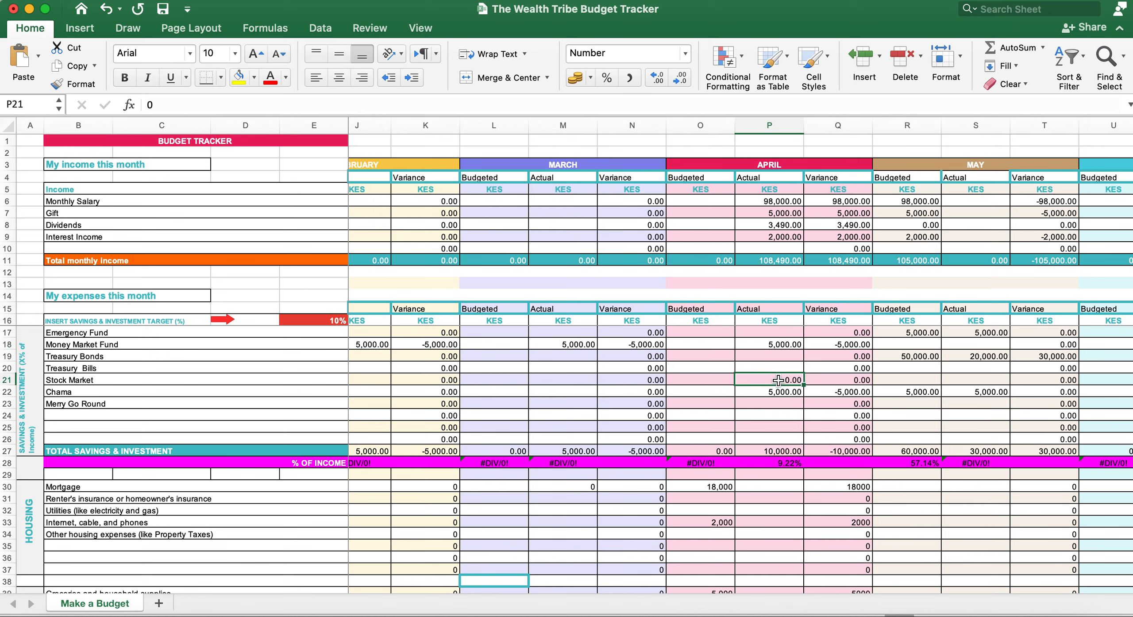
{"action": "type", "text": "20,000"}
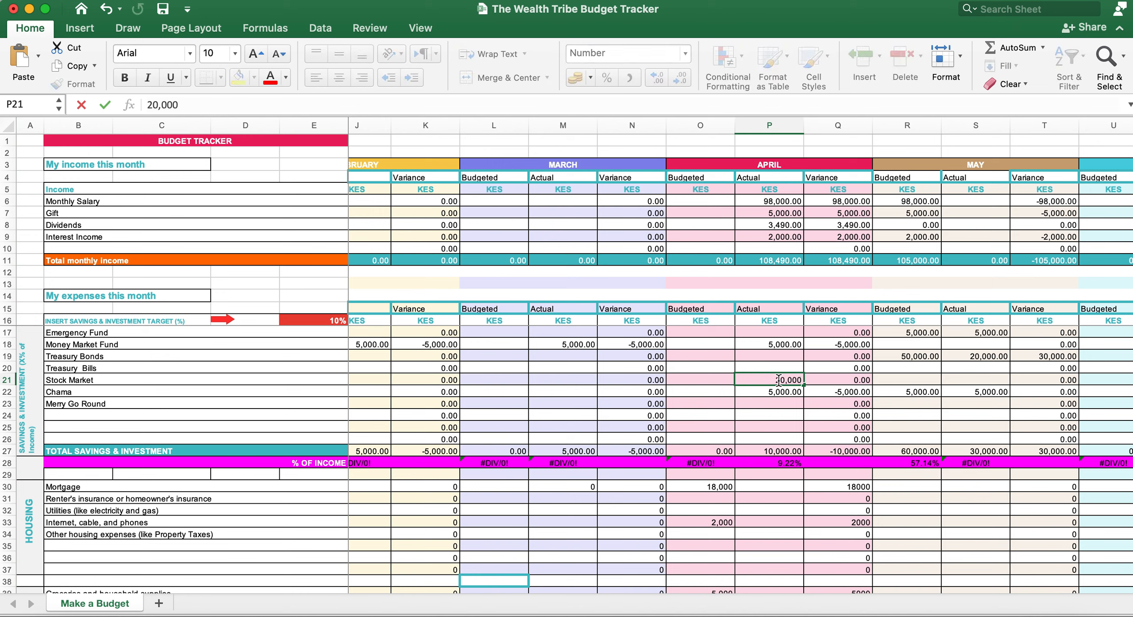
{"action": "left_click", "coordinate": [782, 391]}
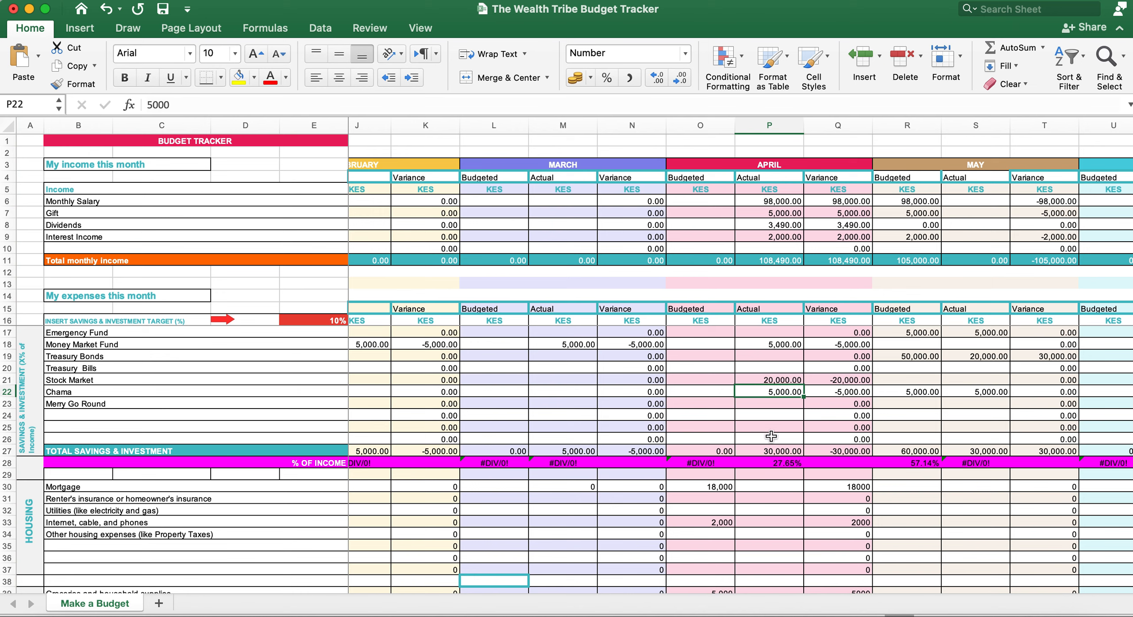
{"action": "left_click", "coordinate": [771, 450]}
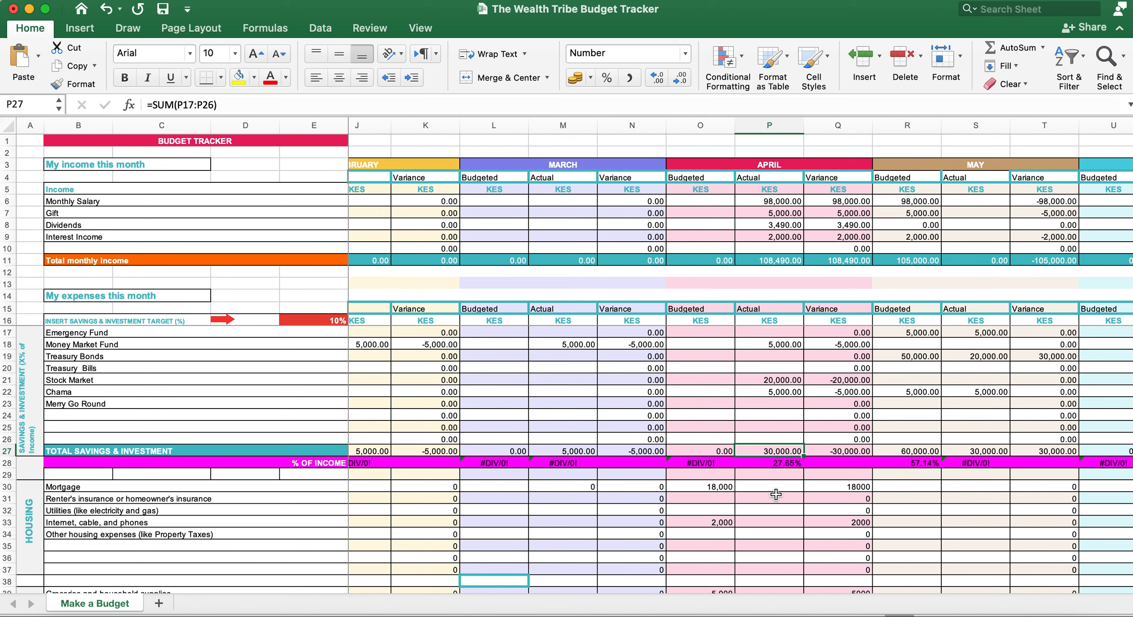
Step: Compare April's 27.65% savings share of income against the 10% target
{"action": "left_click", "coordinate": [783, 464]}
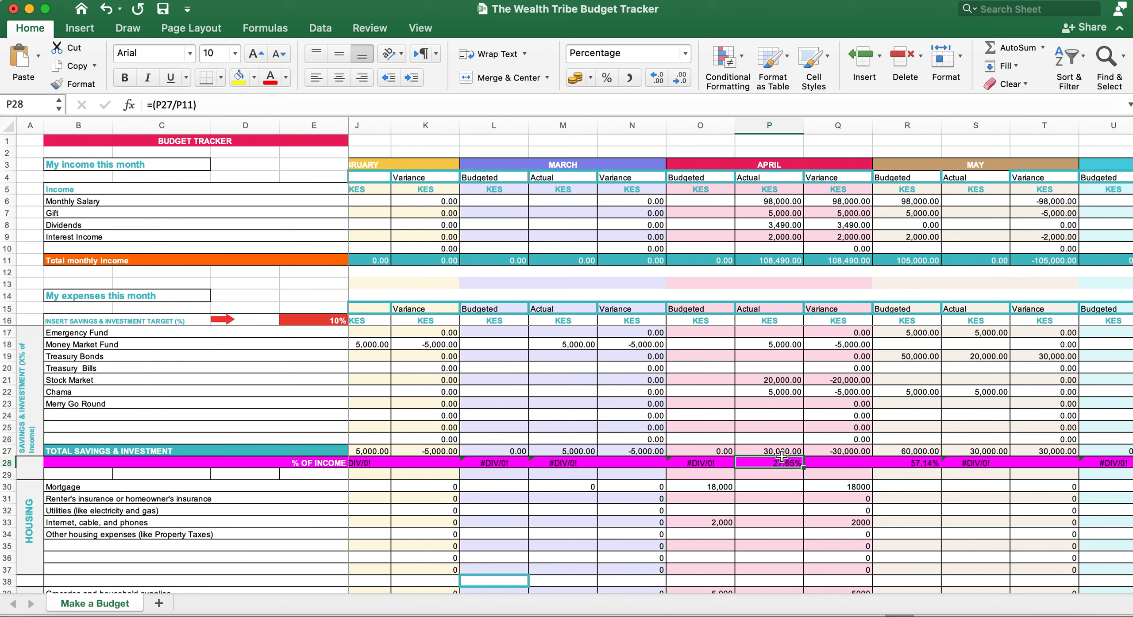
{"action": "left_click", "coordinate": [769, 261]}
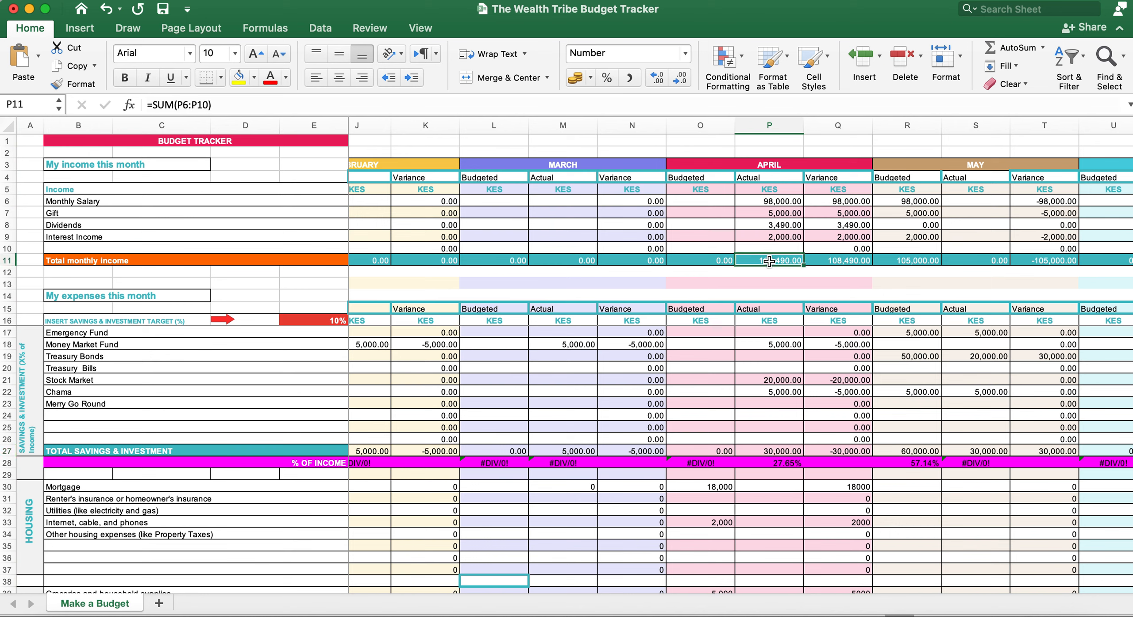
{"action": "left_click", "coordinate": [788, 467]}
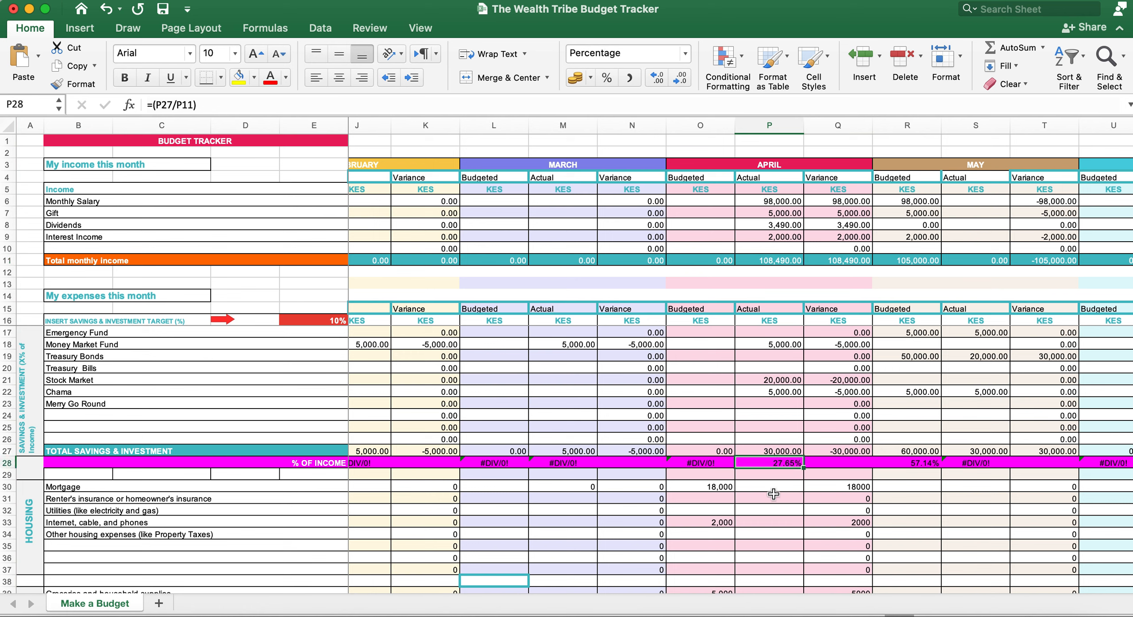
{"action": "left_click", "coordinate": [310, 322]}
{"action": "left_click", "coordinate": [789, 463]}
{"action": "scroll", "coordinate": [789, 463], "scroll_direction": "right", "scroll_amount": 2}
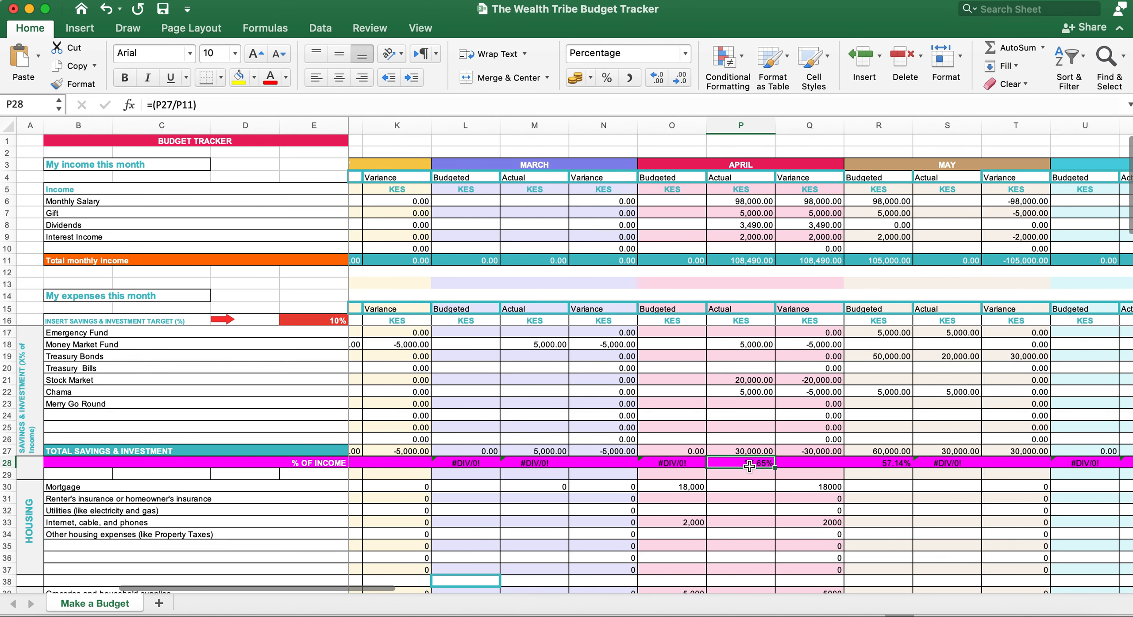
{"action": "left_click", "coordinate": [742, 380]}
Step: Reset April's Stock Market actual to 0 and set Chama to 3,000
{"action": "key", "text": "Delete"}
{"action": "type", "text": "0"}
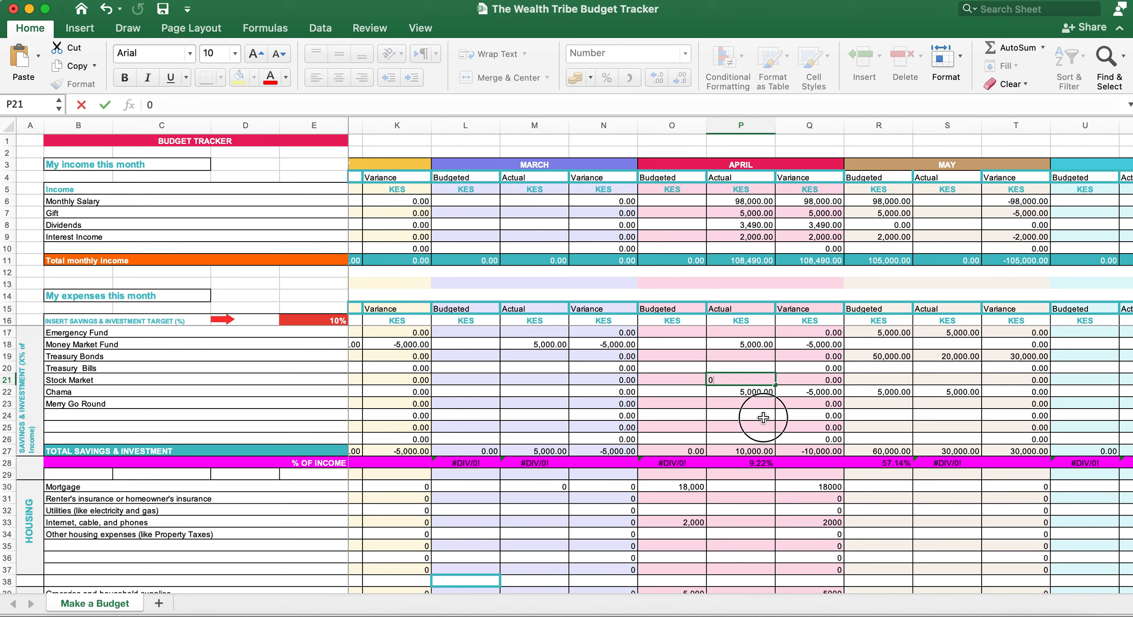
{"action": "left_click", "coordinate": [755, 392]}
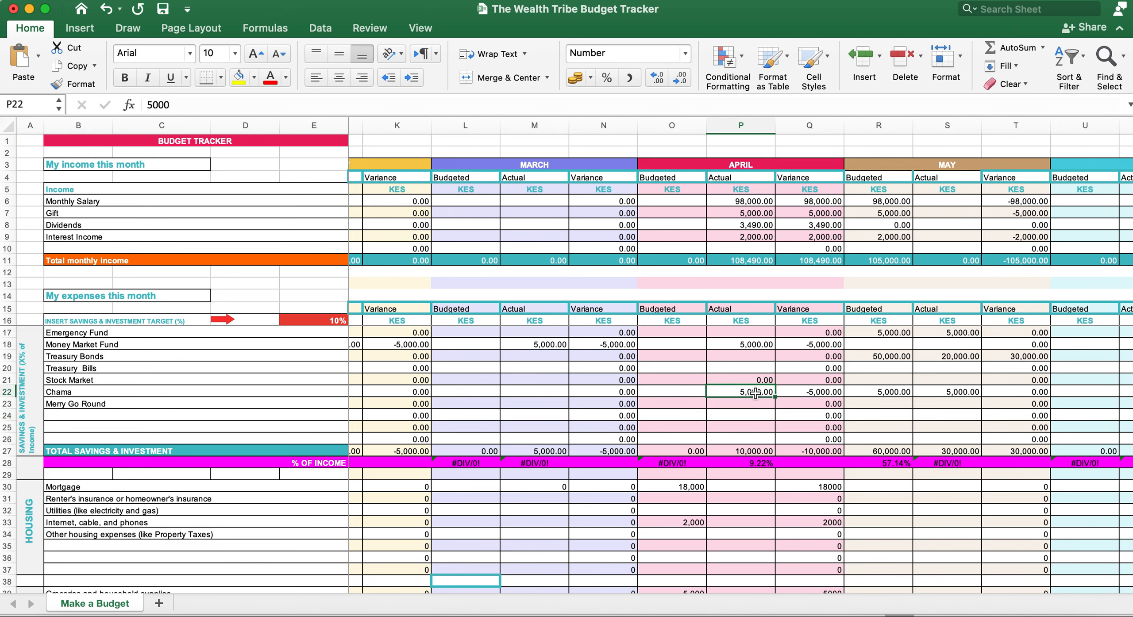
{"action": "type", "text": "3,000"}
{"action": "left_click", "coordinate": [756, 411]}
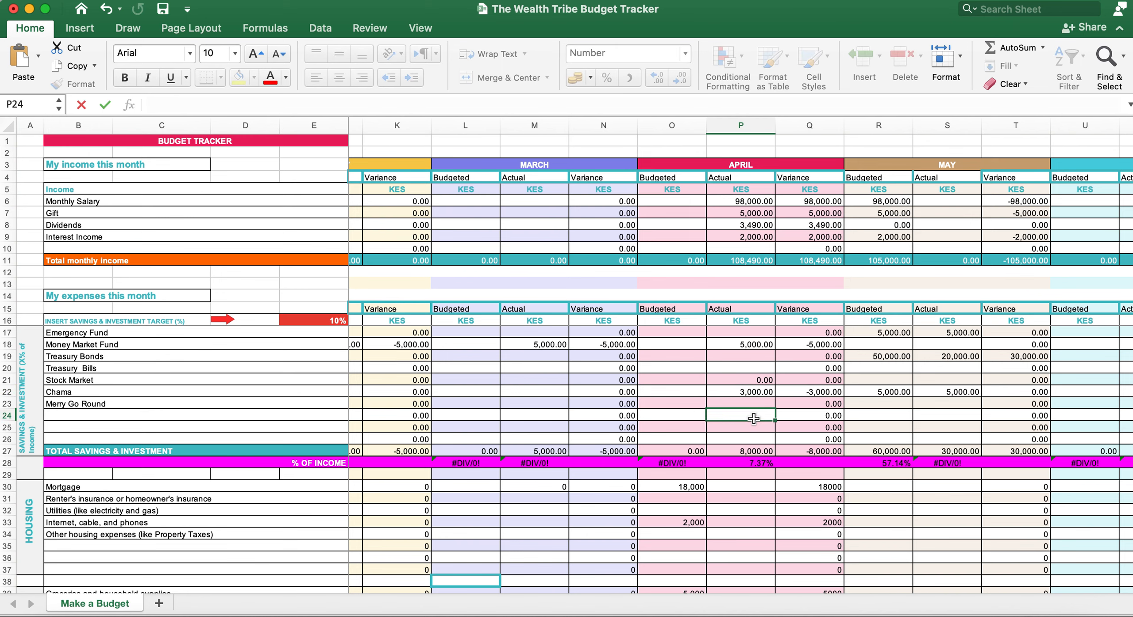
Step: Review April's 8,000 savings total and 7.37% share against the 10% target
{"action": "left_click", "coordinate": [752, 452]}
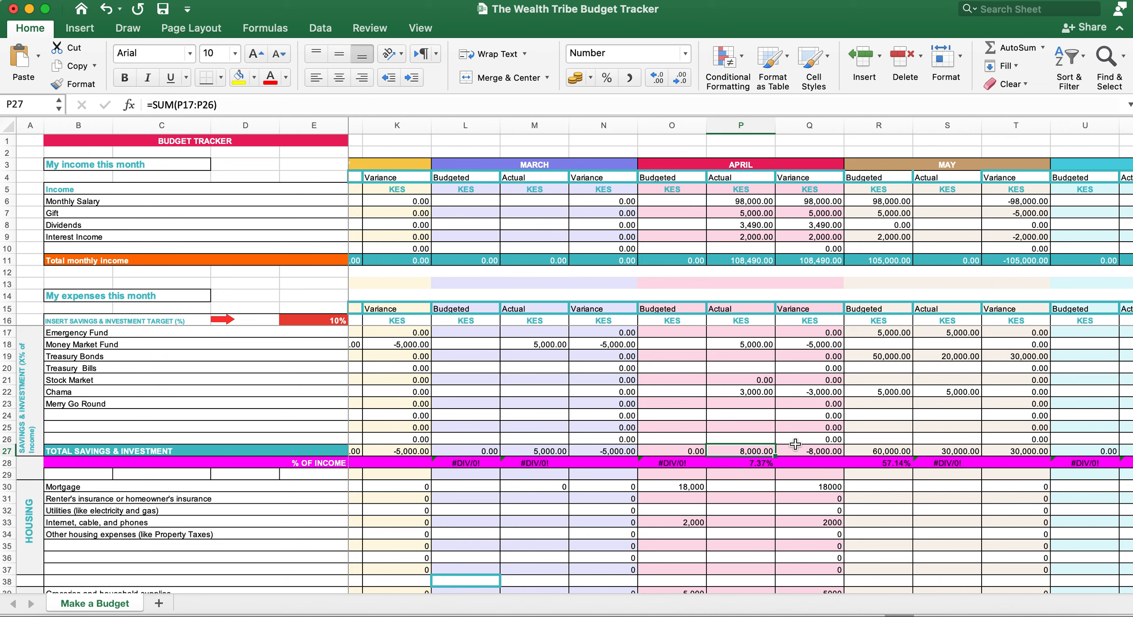
{"action": "left_click", "coordinate": [753, 463]}
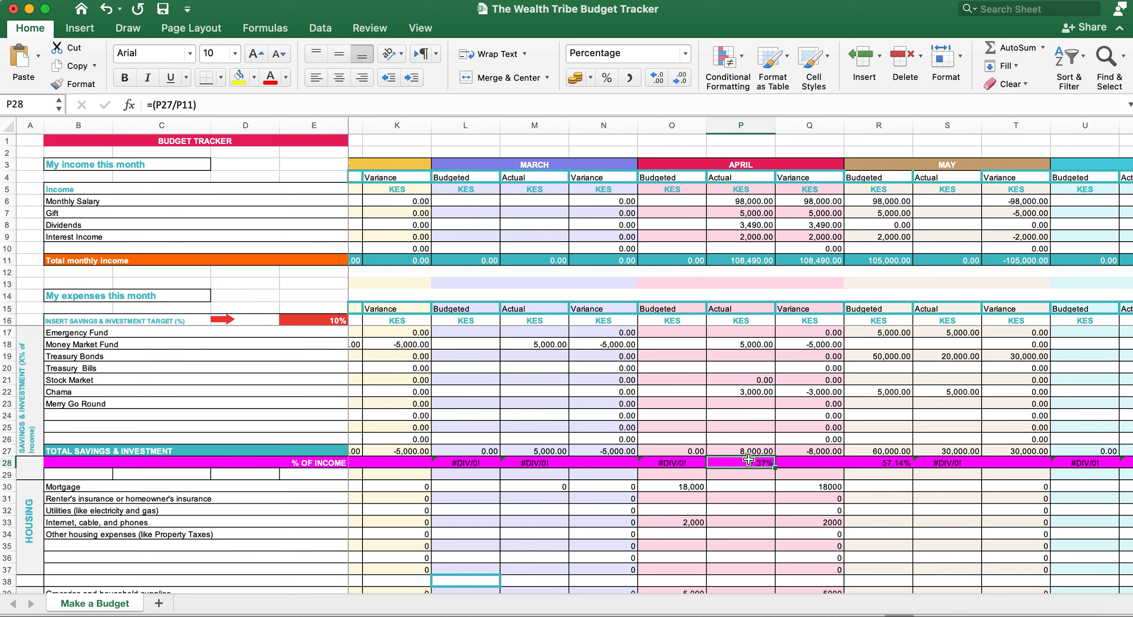
{"action": "left_click", "coordinate": [324, 322]}
{"action": "left_click", "coordinate": [752, 465]}
{"action": "scroll", "coordinate": [753, 466], "scroll_direction": "right", "scroll_amount": 2}
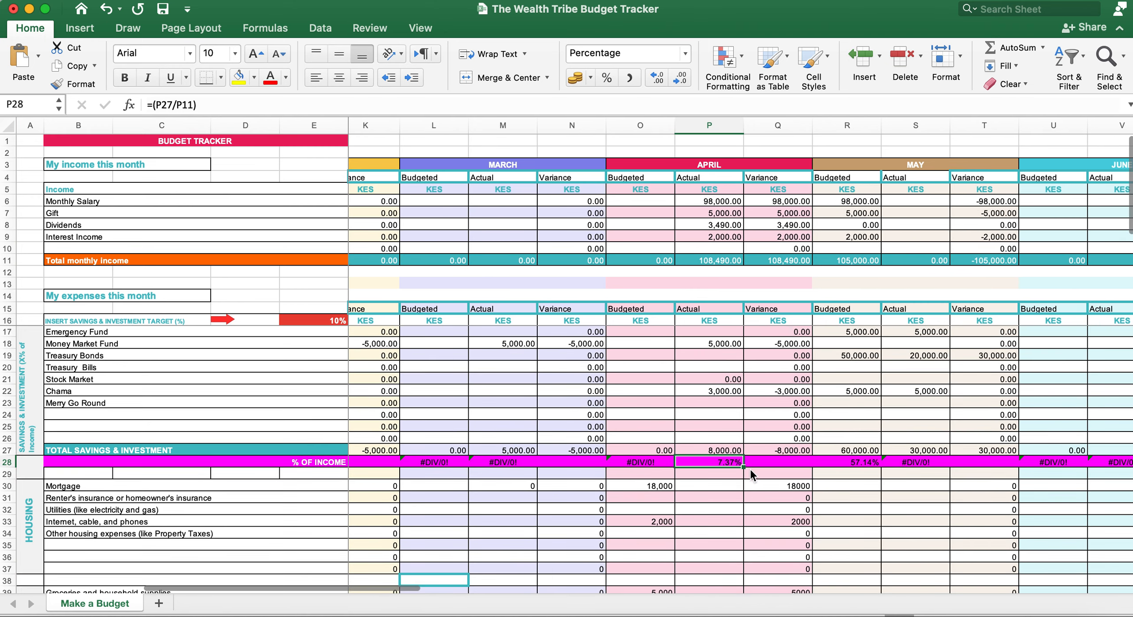
{"action": "scroll", "coordinate": [731, 465], "scroll_direction": "right", "scroll_amount": 2}
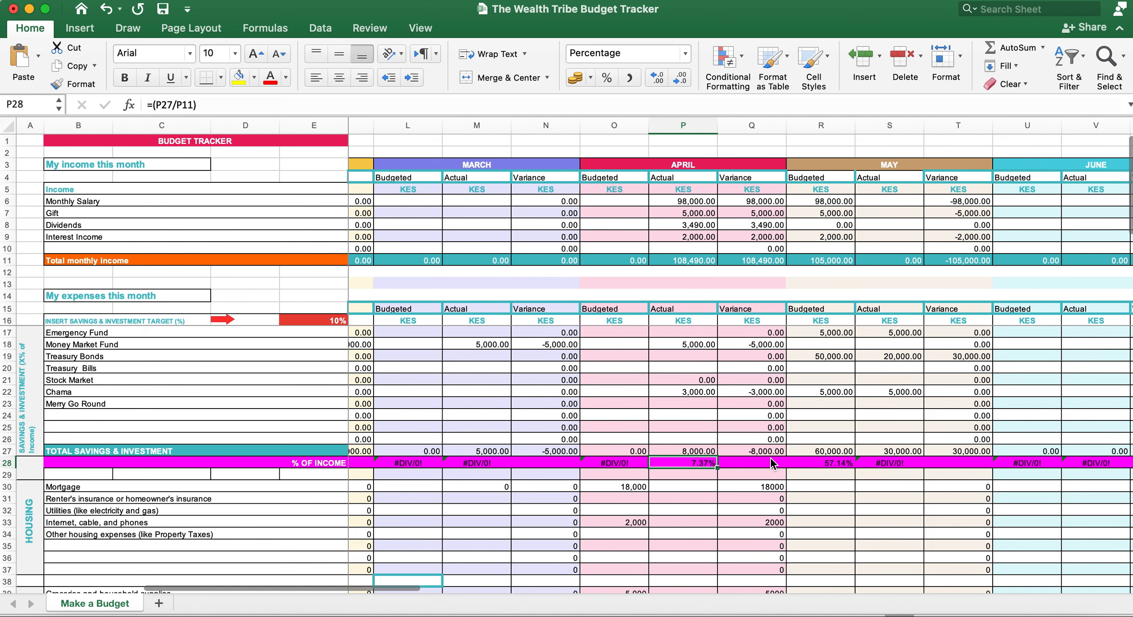
{"action": "scroll", "coordinate": [772, 463], "scroll_direction": "right", "scroll_amount": 1}
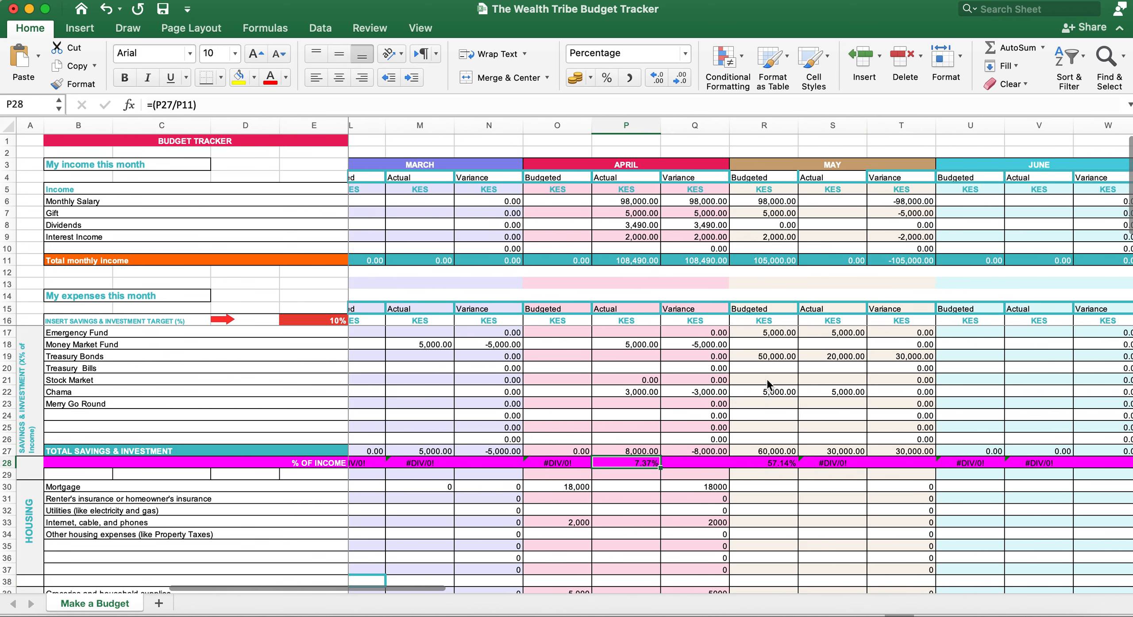
{"action": "left_click", "coordinate": [834, 162]}
{"action": "left_click", "coordinate": [769, 339]}
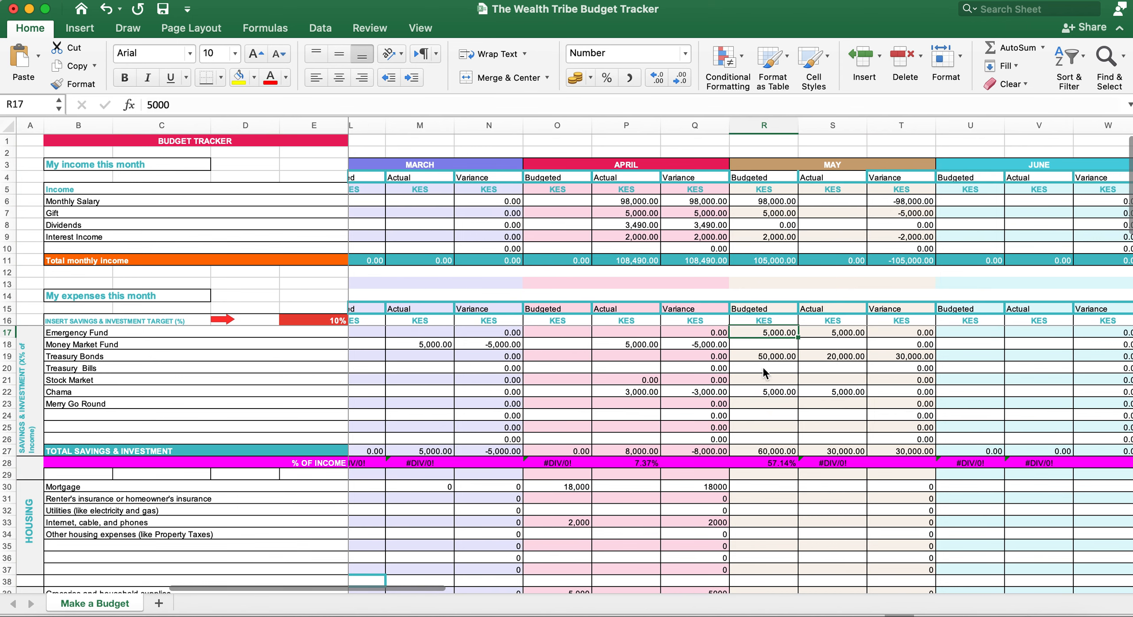
{"action": "left_click", "coordinate": [768, 179]}
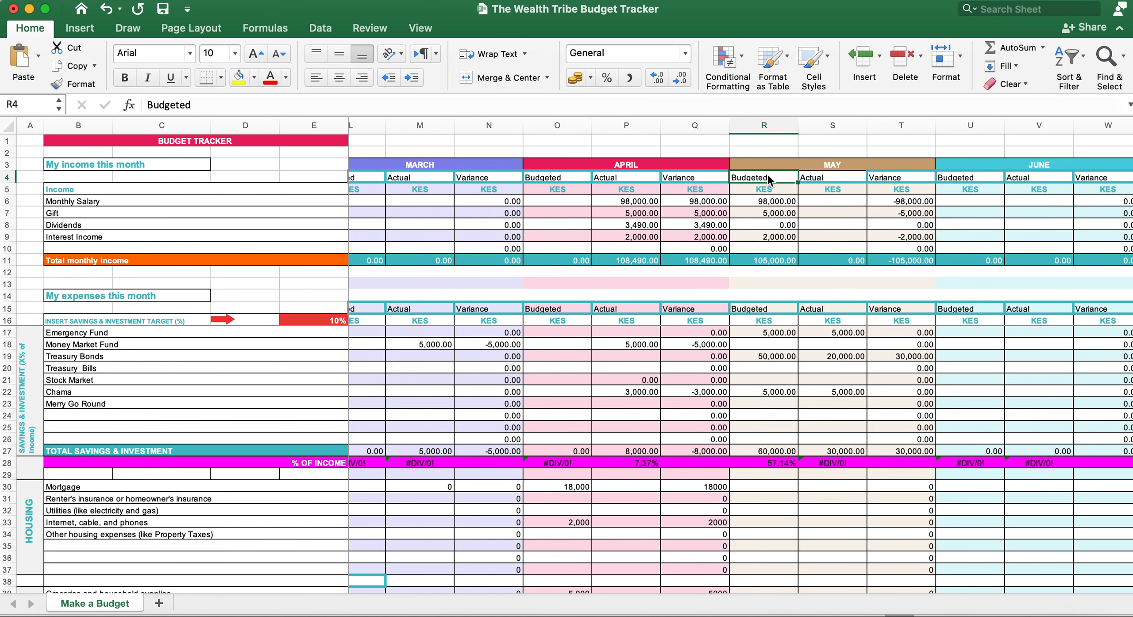
{"action": "left_click", "coordinate": [768, 336]}
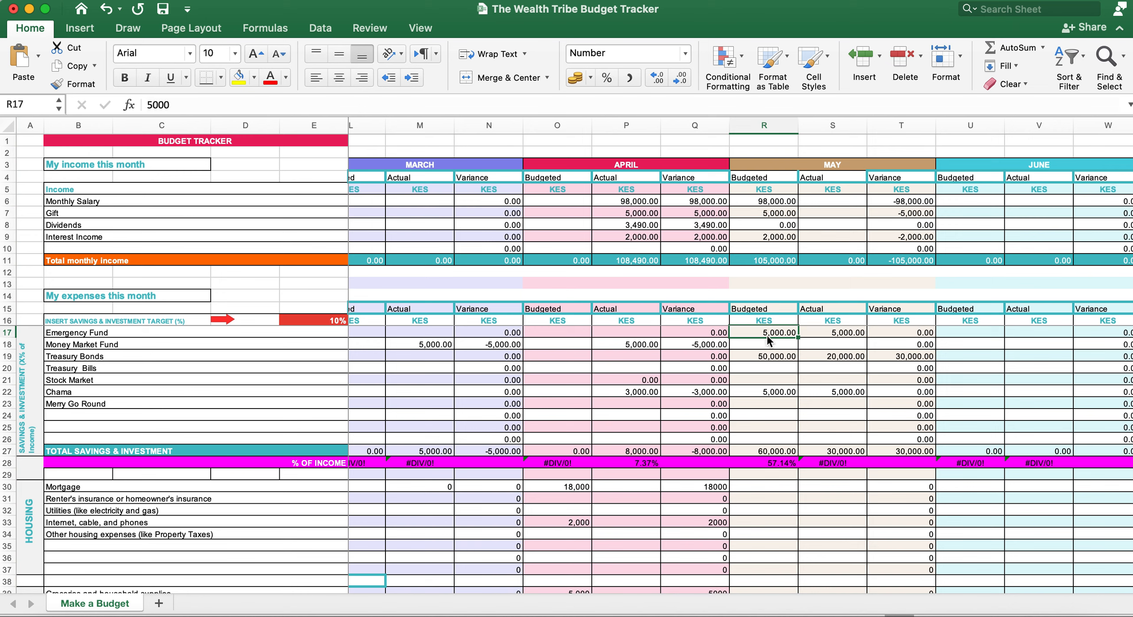
{"action": "left_click", "coordinate": [774, 358]}
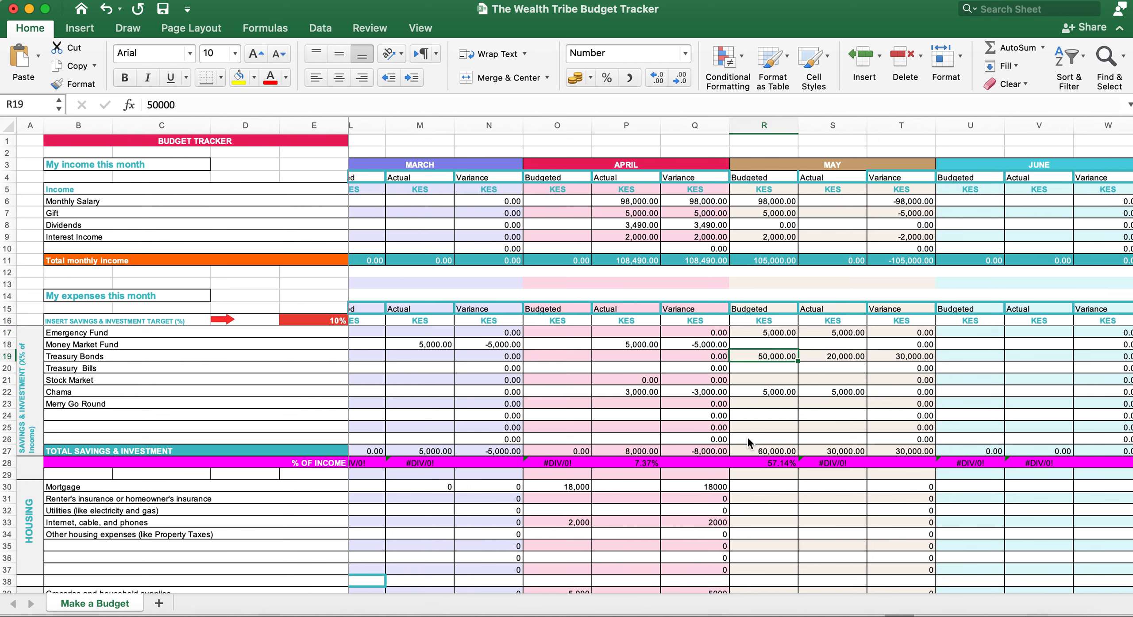
{"action": "left_click", "coordinate": [768, 393]}
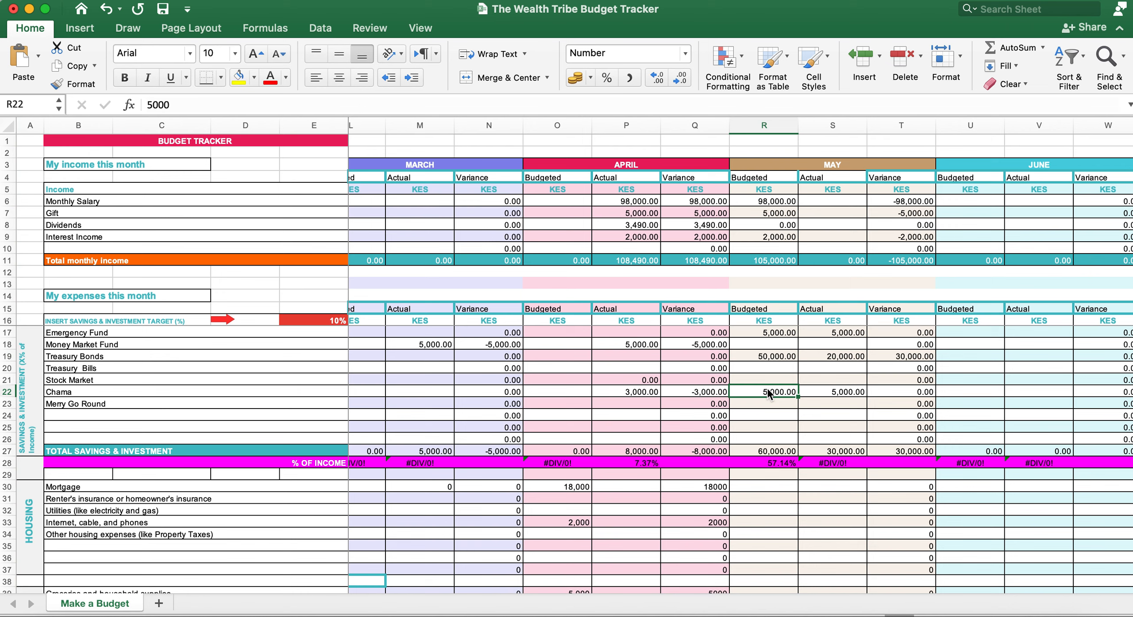
{"action": "left_click", "coordinate": [761, 452]}
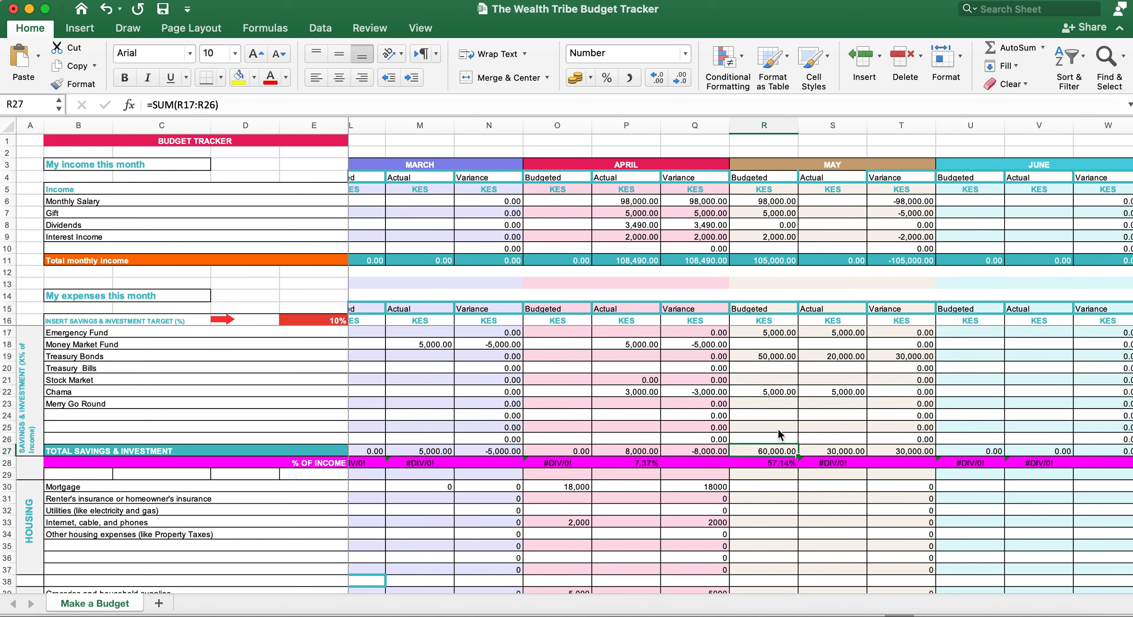
{"action": "left_click", "coordinate": [775, 463]}
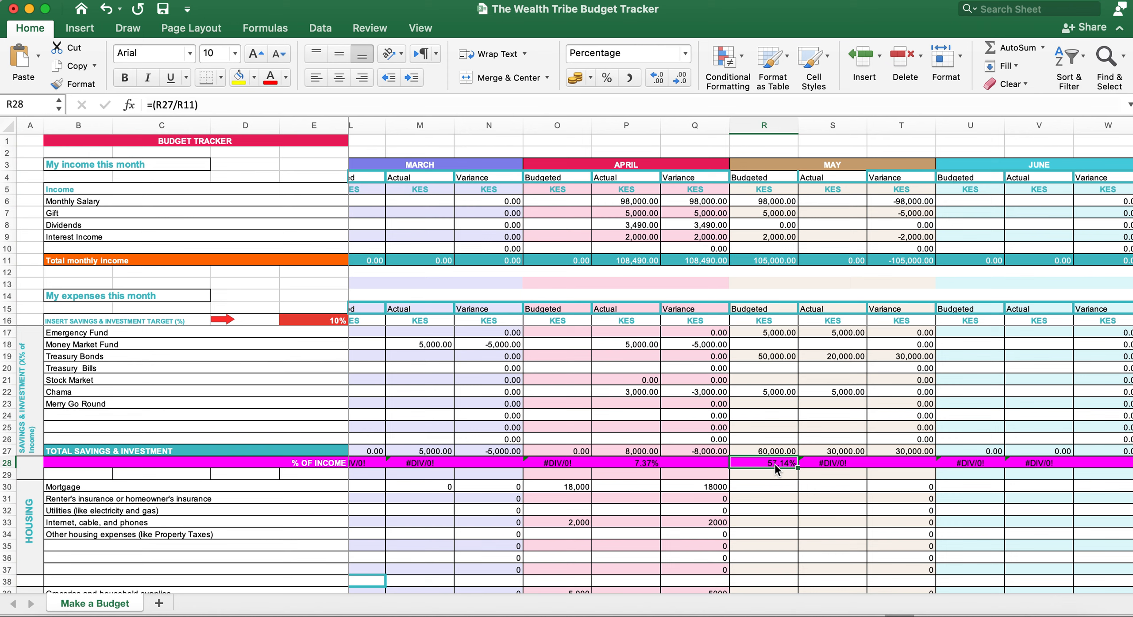
{"action": "left_click", "coordinate": [641, 460]}
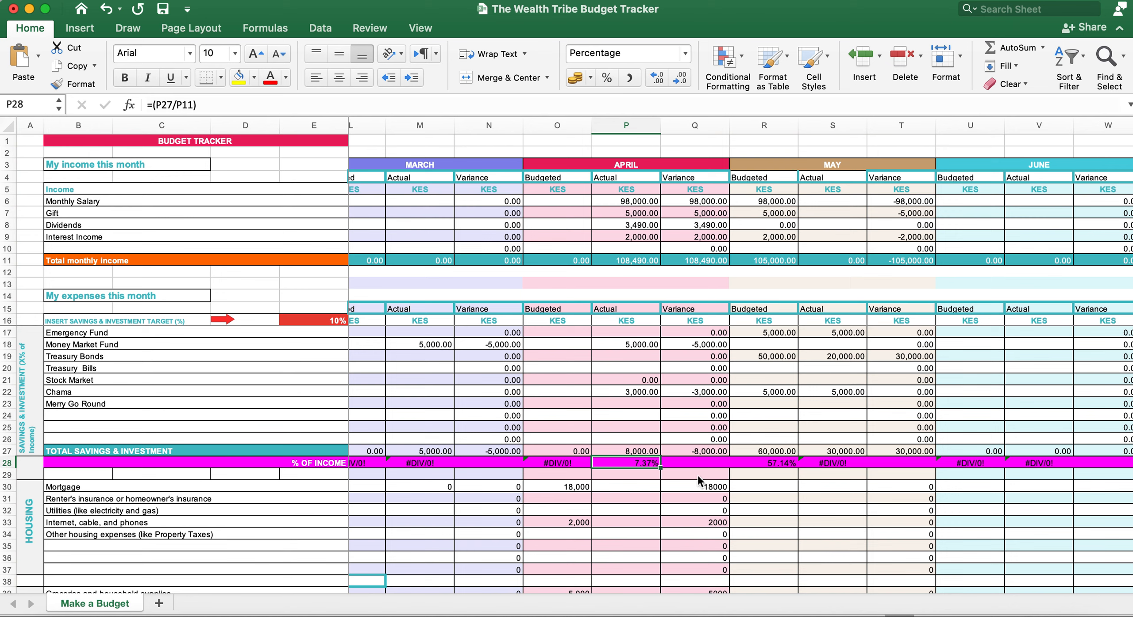
{"action": "left_click", "coordinate": [772, 462]}
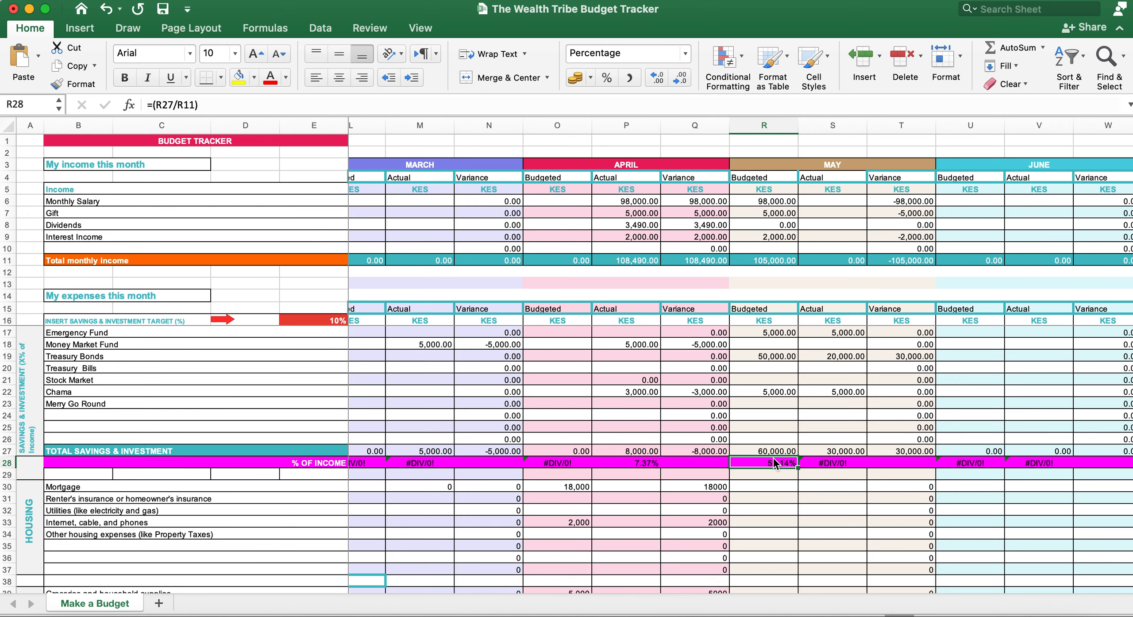
{"action": "scroll", "coordinate": [773, 457], "scroll_direction": "right", "scroll_amount": 2}
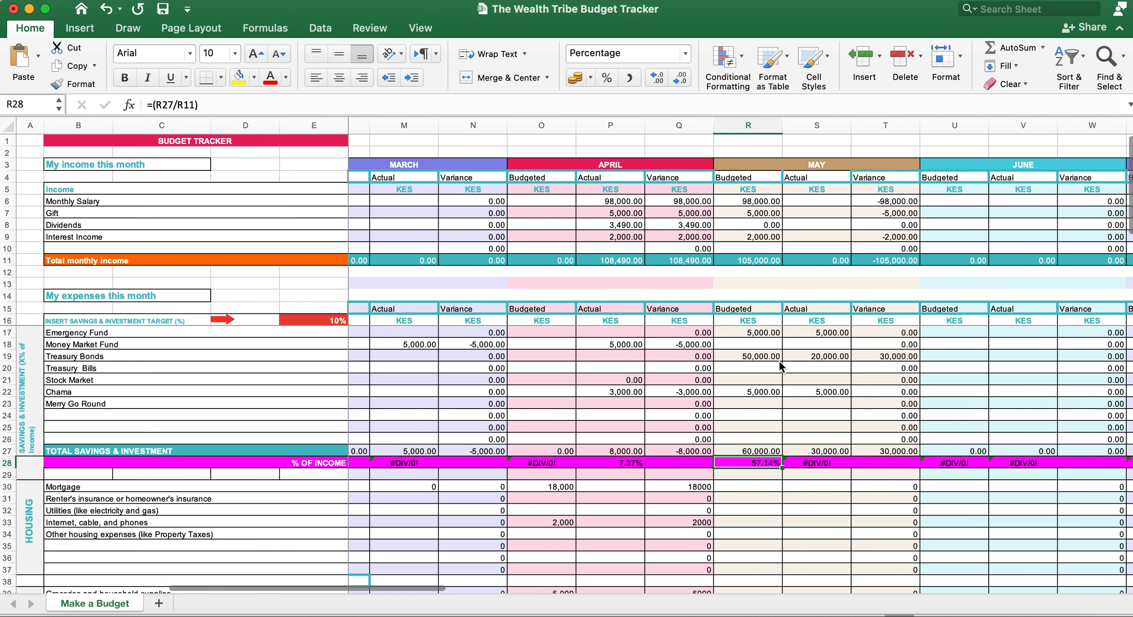
{"action": "left_click", "coordinate": [751, 178]}
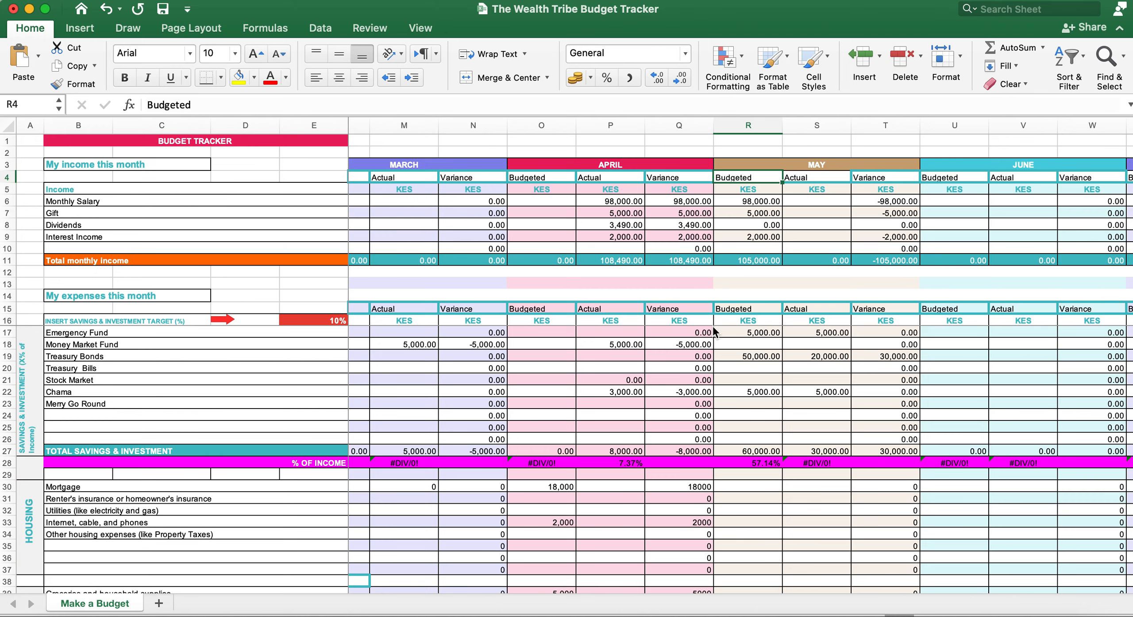
{"action": "scroll", "coordinate": [655, 349], "scroll_direction": "right", "scroll_amount": 2}
{"action": "scroll", "coordinate": [655, 354], "scroll_direction": "right", "scroll_amount": 2}
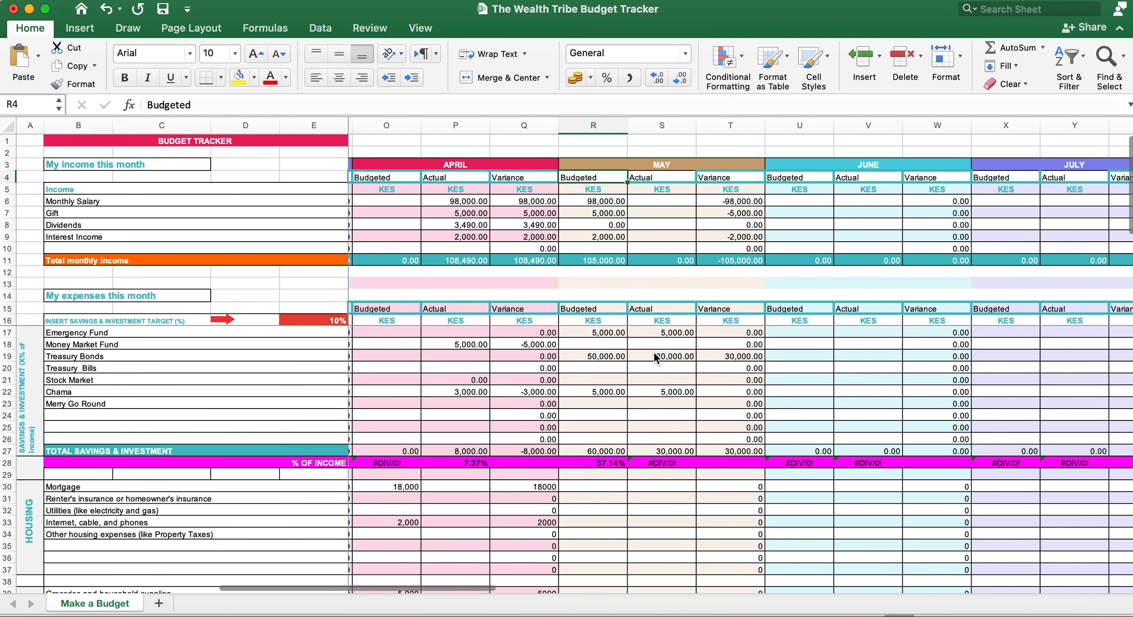
{"action": "left_click", "coordinate": [609, 202]}
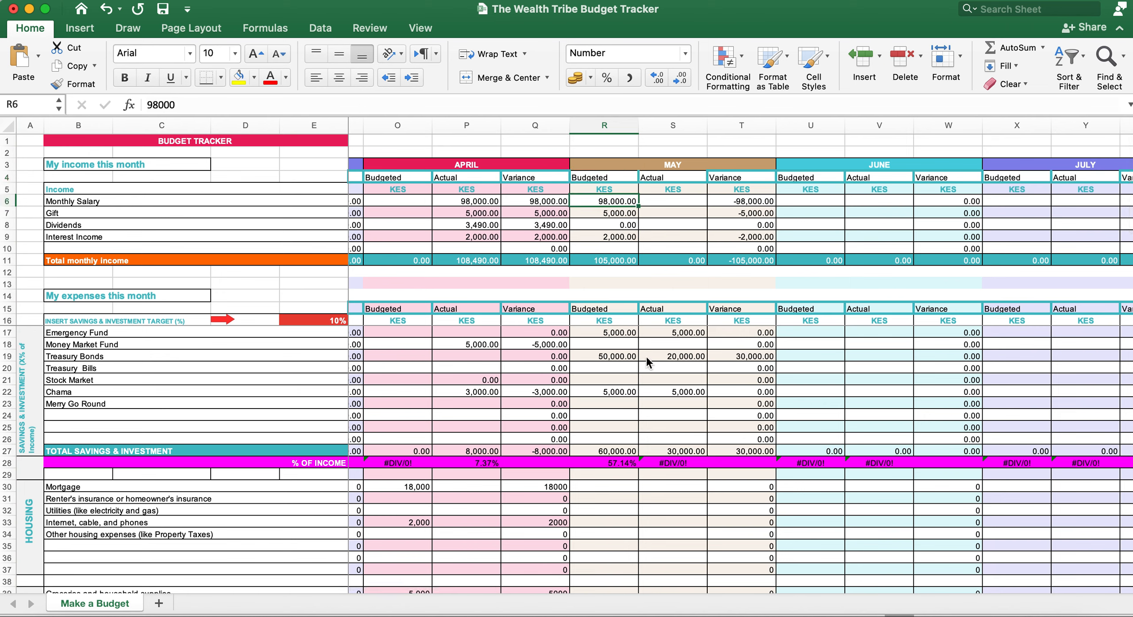
{"action": "left_click", "coordinate": [630, 335]}
{"action": "left_click", "coordinate": [616, 499]}
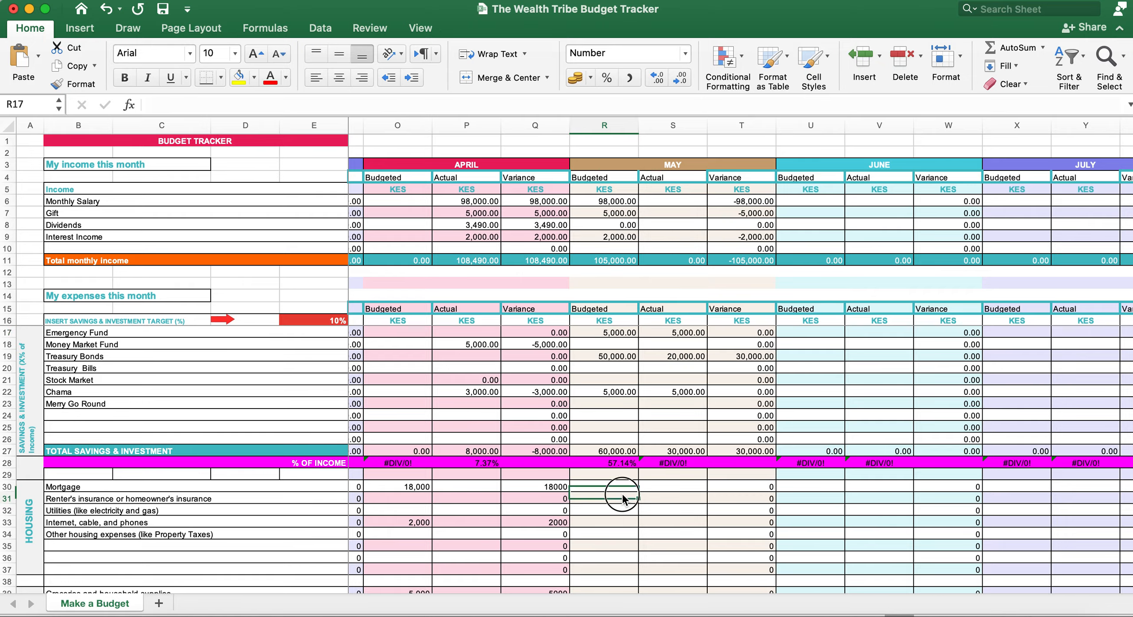
{"action": "scroll", "coordinate": [621, 492], "scroll_direction": "down", "scroll_amount": 5}
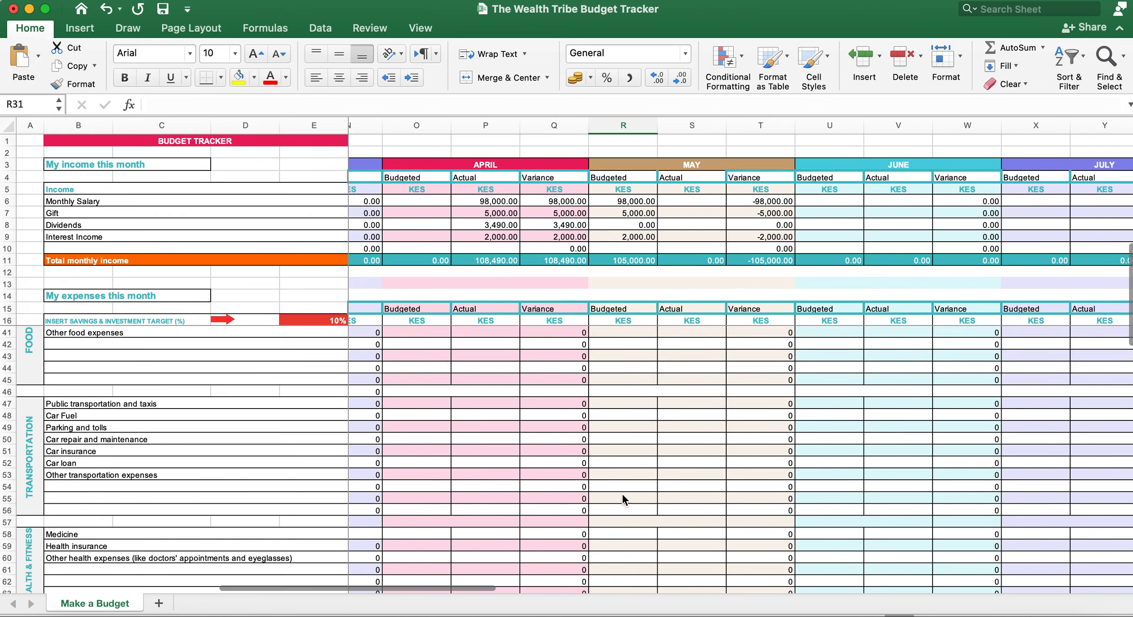
{"action": "scroll", "coordinate": [622, 500], "scroll_direction": "up", "scroll_amount": 6}
{"action": "scroll", "coordinate": [622, 499], "scroll_direction": "right", "scroll_amount": 1}
{"action": "scroll", "coordinate": [623, 495], "scroll_direction": "right", "scroll_amount": 1}
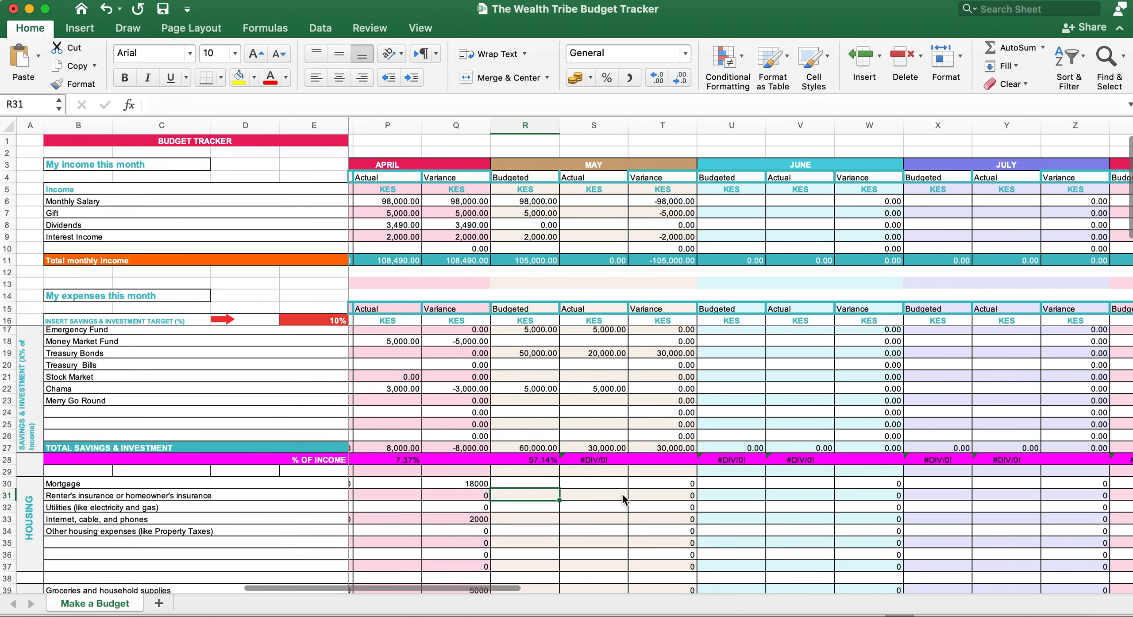
{"action": "scroll", "coordinate": [622, 492], "scroll_direction": "left", "scroll_amount": 1}
{"action": "left_click", "coordinate": [623, 333]}
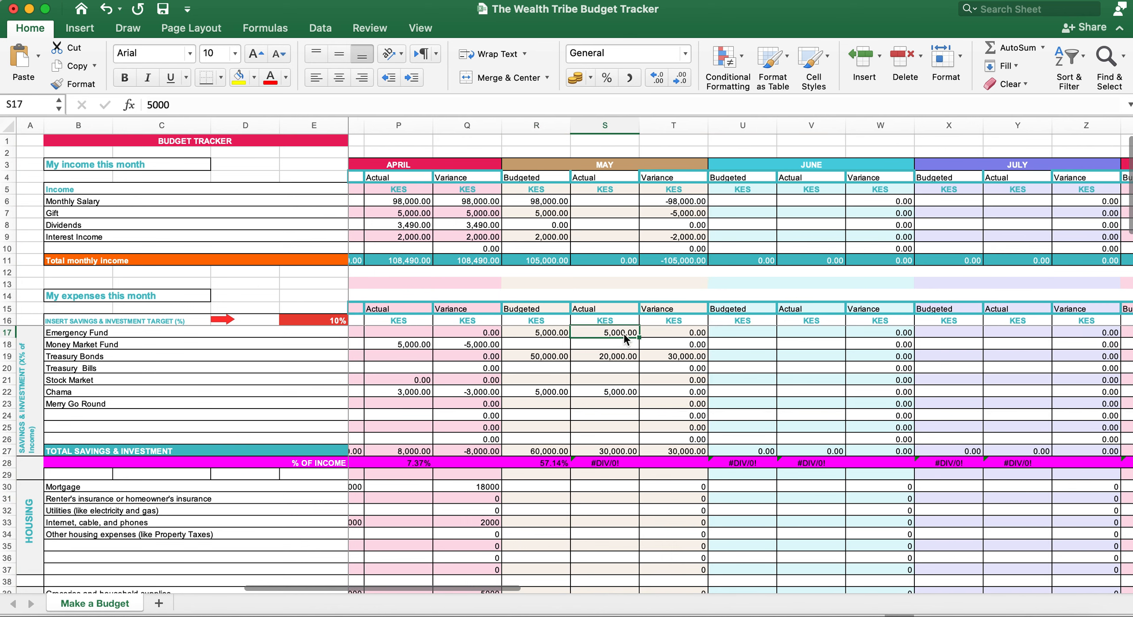
{"action": "left_click", "coordinate": [615, 354]}
{"action": "left_click", "coordinate": [605, 392]}
{"action": "left_click", "coordinate": [620, 338]}
{"action": "left_click", "coordinate": [621, 358]}
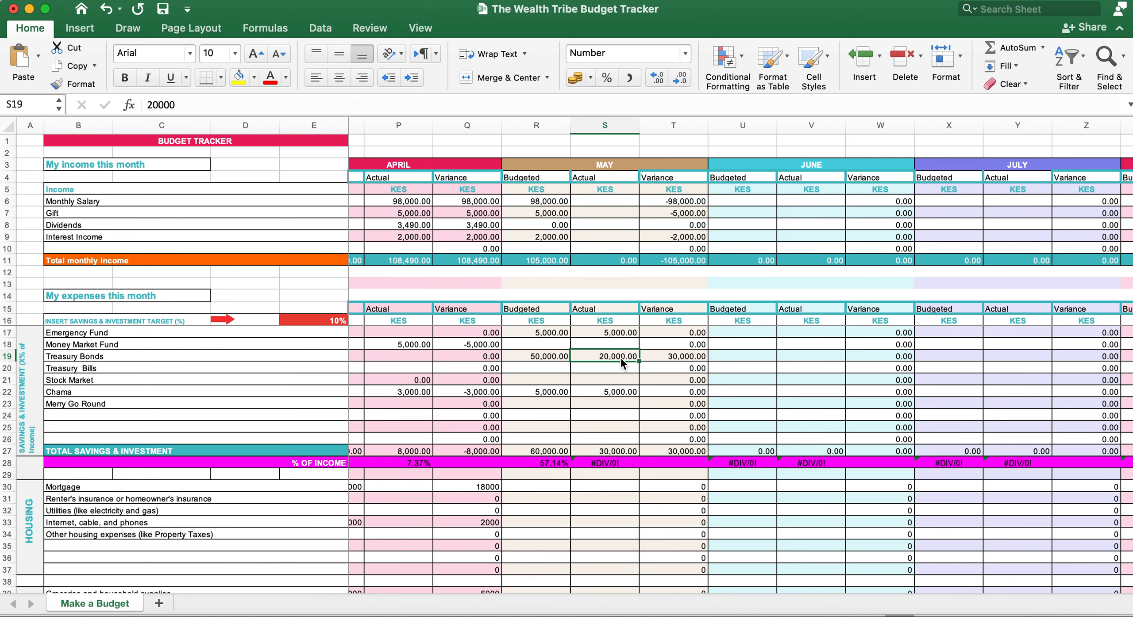
{"action": "left_click", "coordinate": [686, 309]}
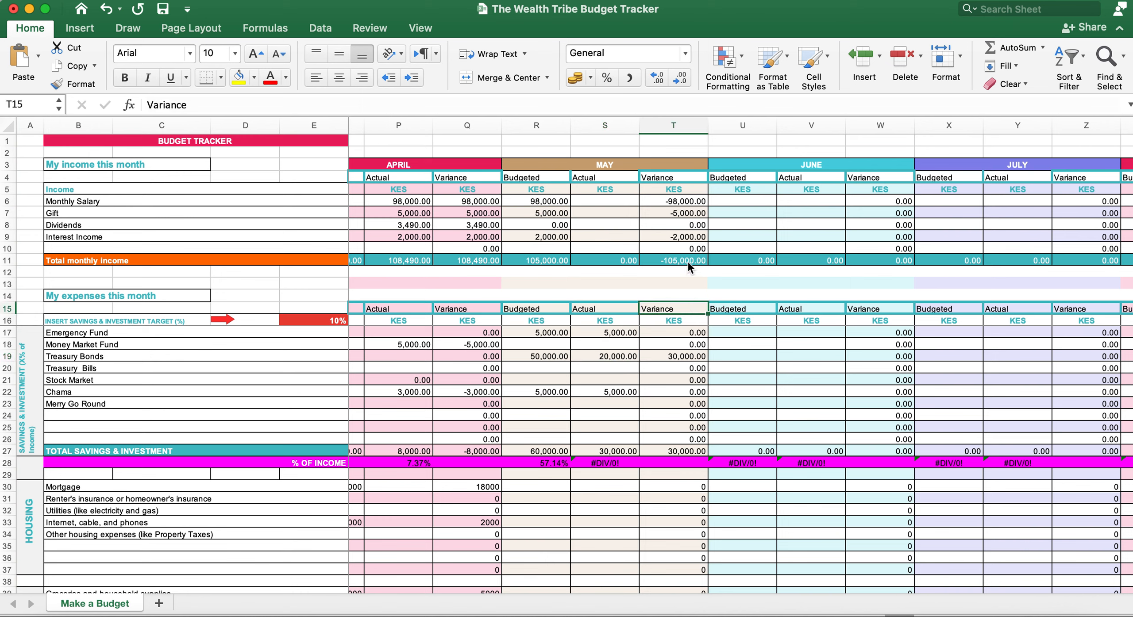
{"action": "left_click", "coordinate": [678, 356]}
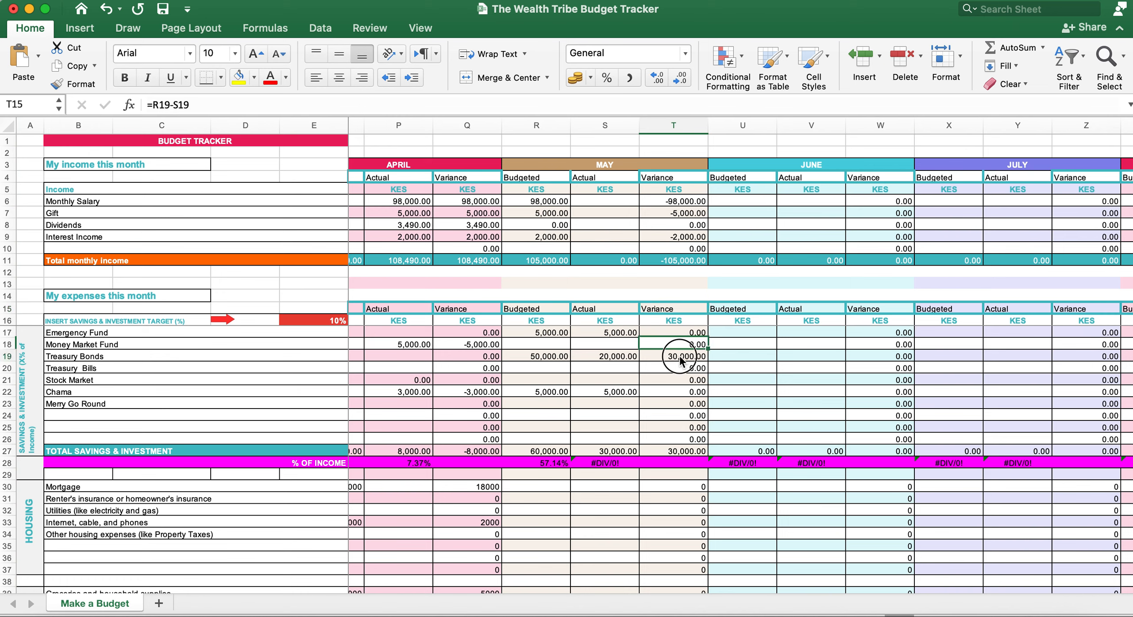
{"action": "left_click", "coordinate": [537, 358]}
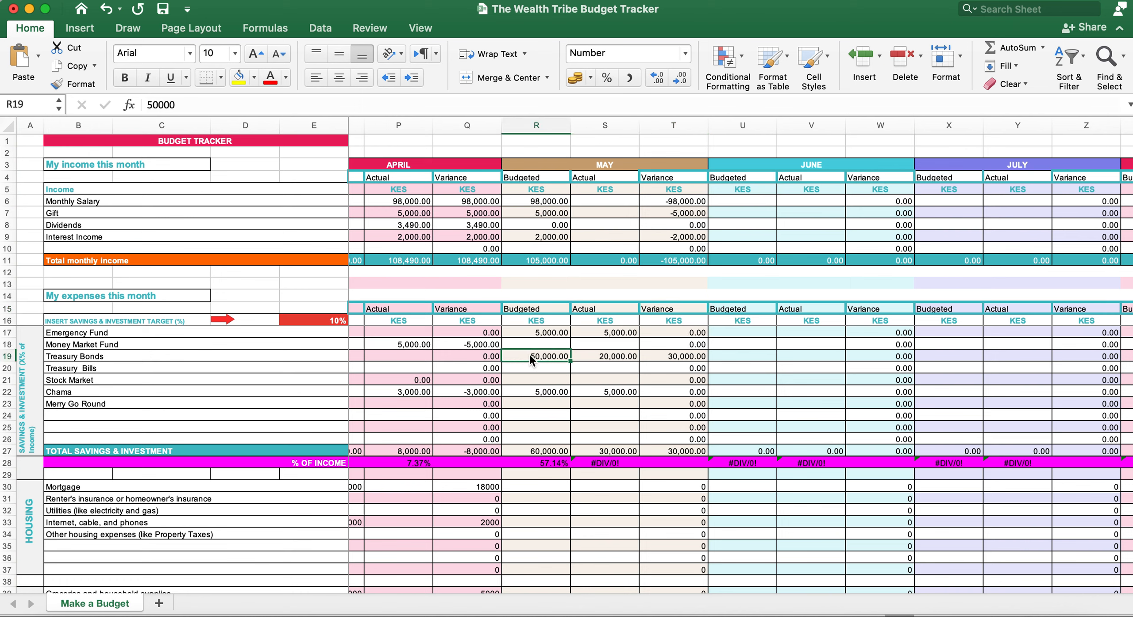
{"action": "left_click", "coordinate": [615, 359]}
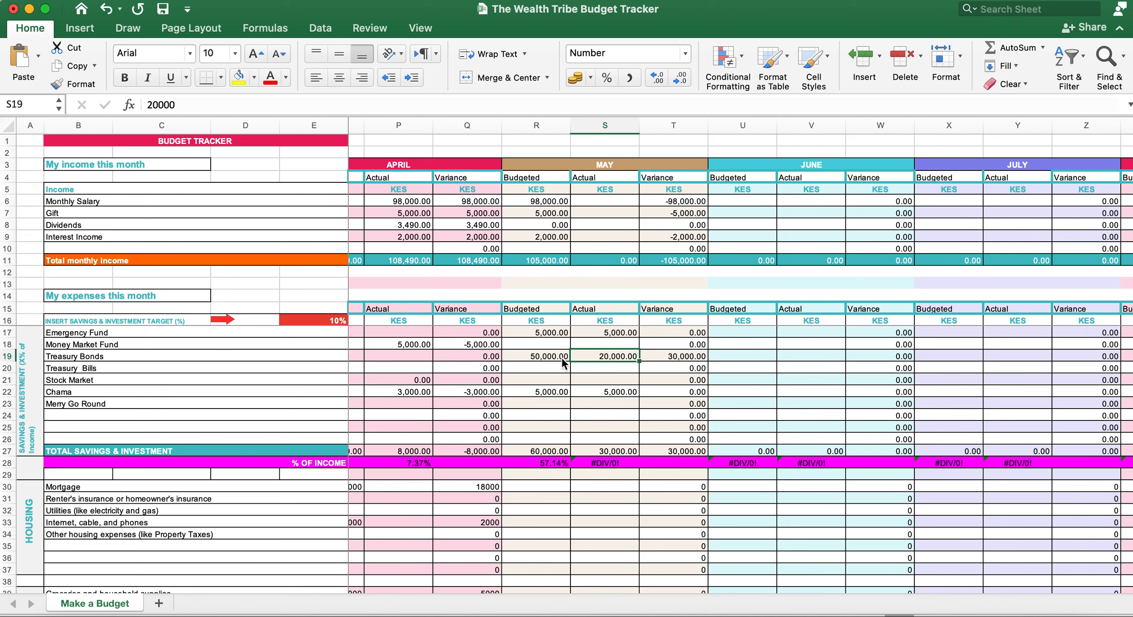
{"action": "left_click", "coordinate": [550, 357]}
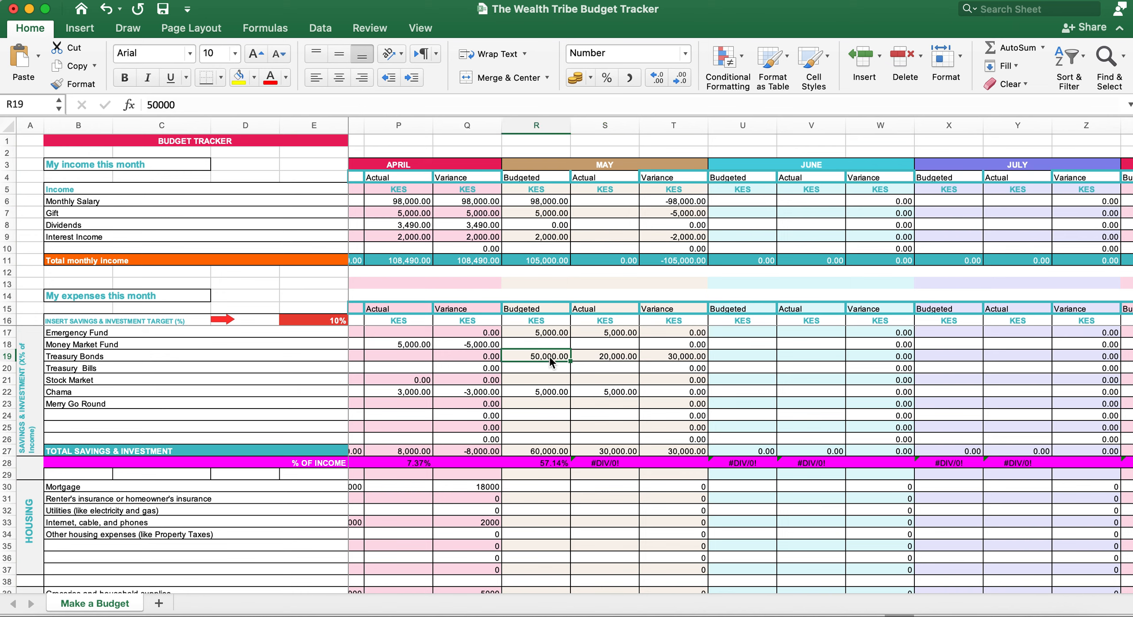
{"action": "left_click", "coordinate": [606, 354]}
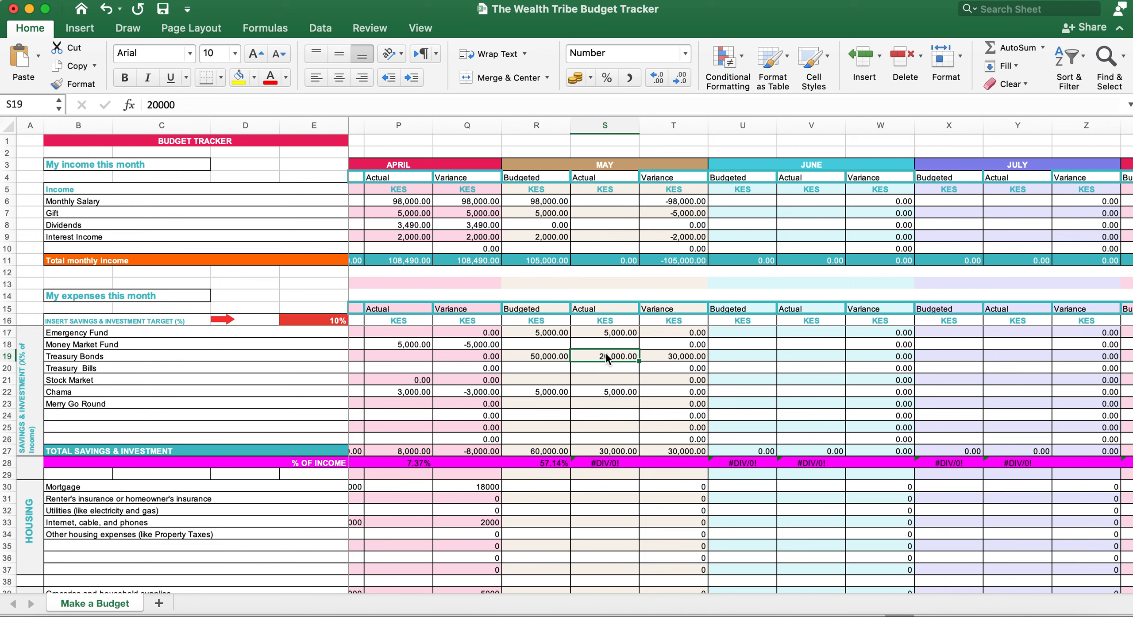
{"action": "left_click", "coordinate": [687, 360]}
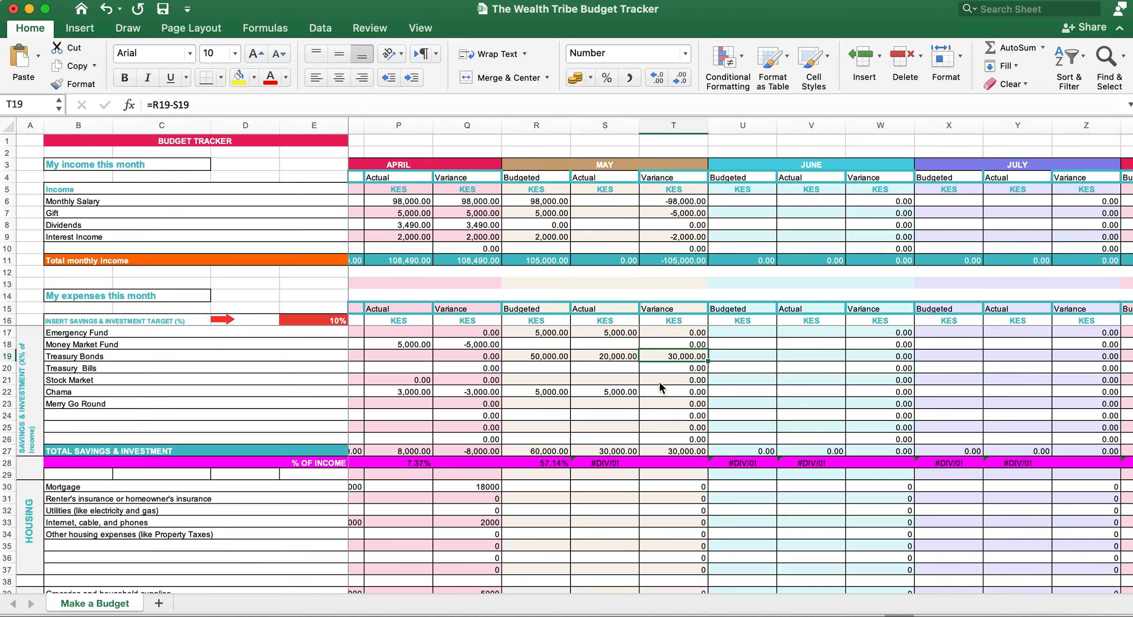
{"action": "scroll", "coordinate": [593, 467], "scroll_direction": "left", "scroll_amount": 1}
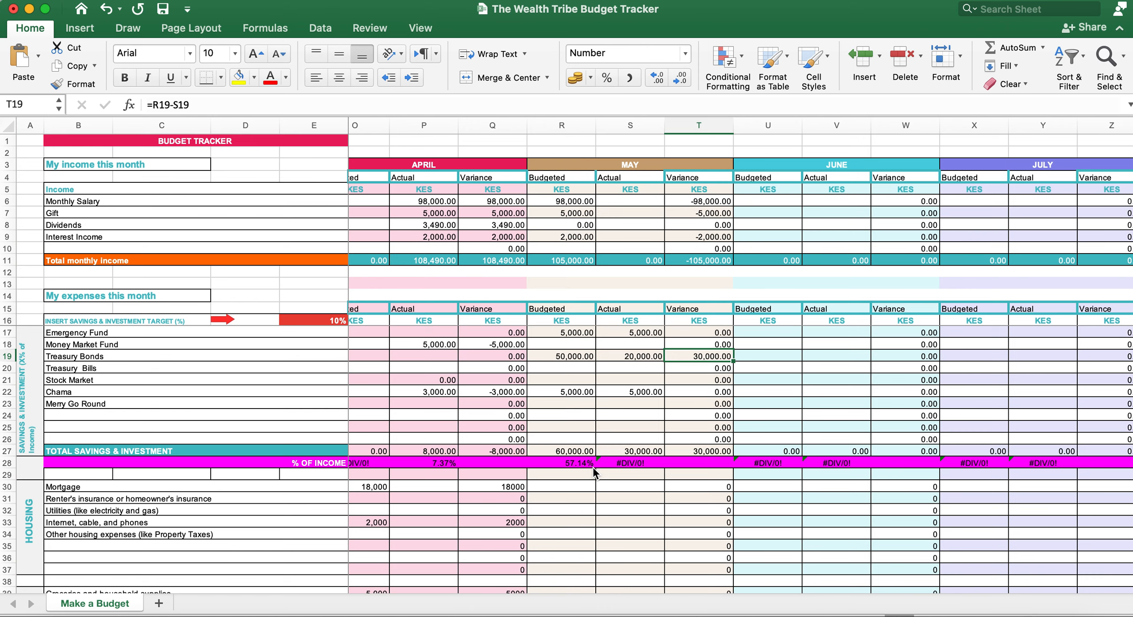
{"action": "scroll", "coordinate": [622, 400], "scroll_direction": "left", "scroll_amount": 10}
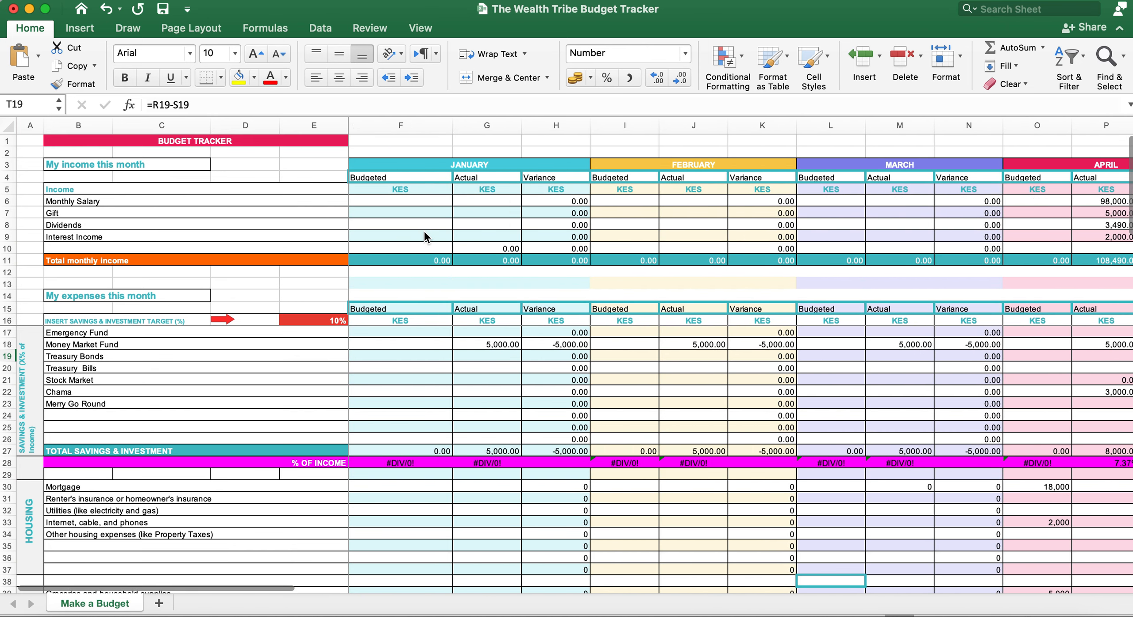
{"action": "left_click", "coordinate": [462, 168]}
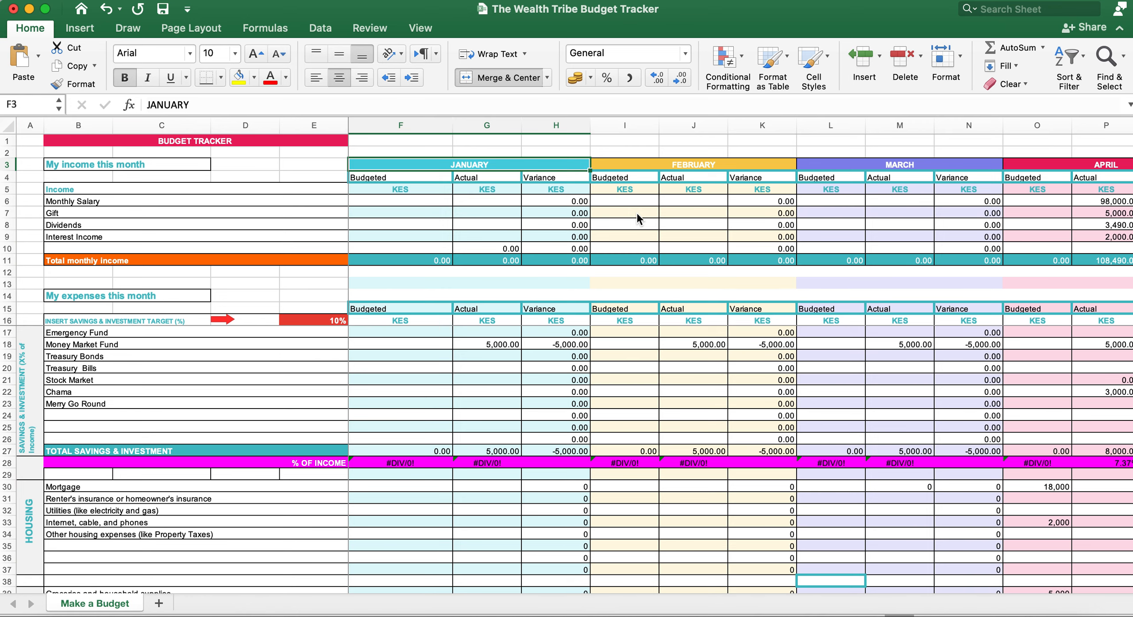
{"action": "scroll", "coordinate": [637, 216], "scroll_direction": "right", "scroll_amount": 10}
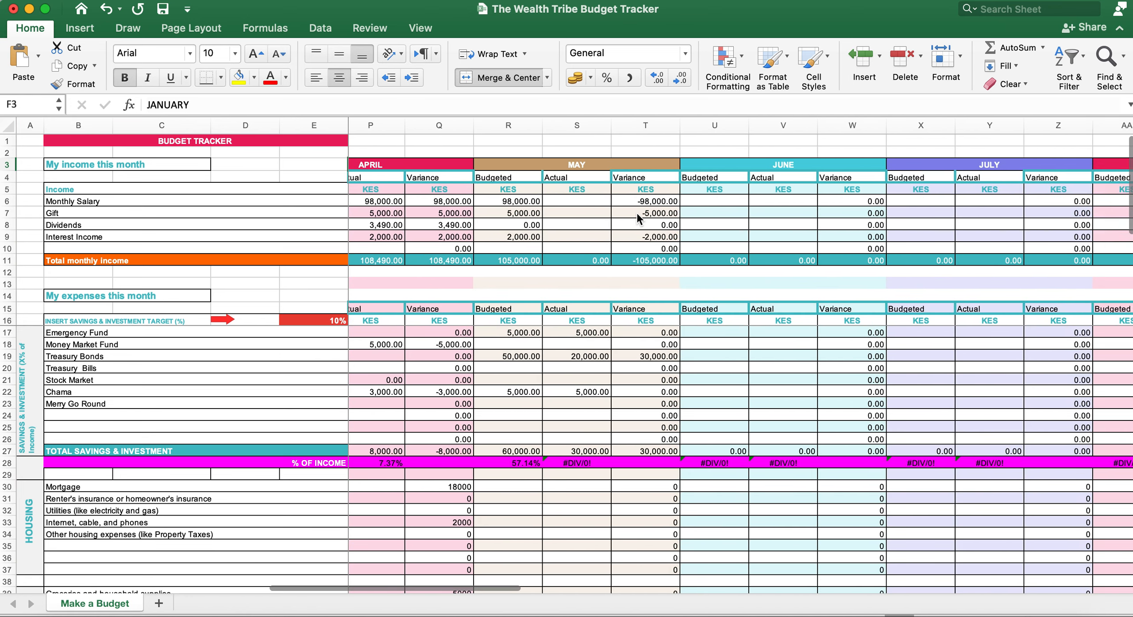
{"action": "scroll", "coordinate": [636, 213], "scroll_direction": "right", "scroll_amount": 2}
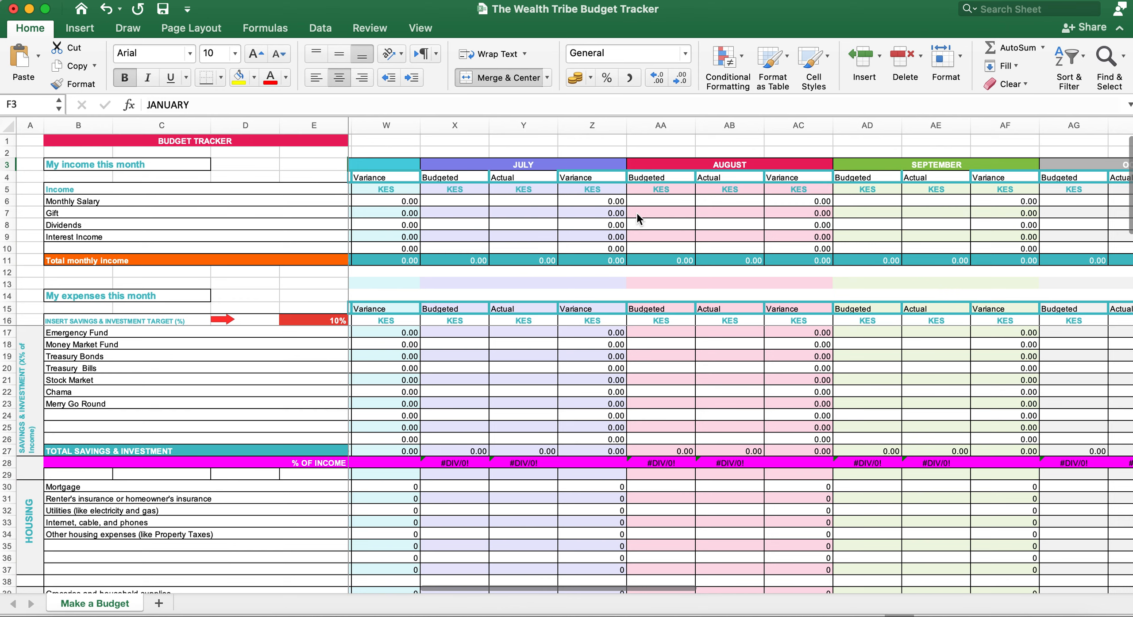
{"action": "scroll", "coordinate": [636, 213], "scroll_direction": "right", "scroll_amount": 12}
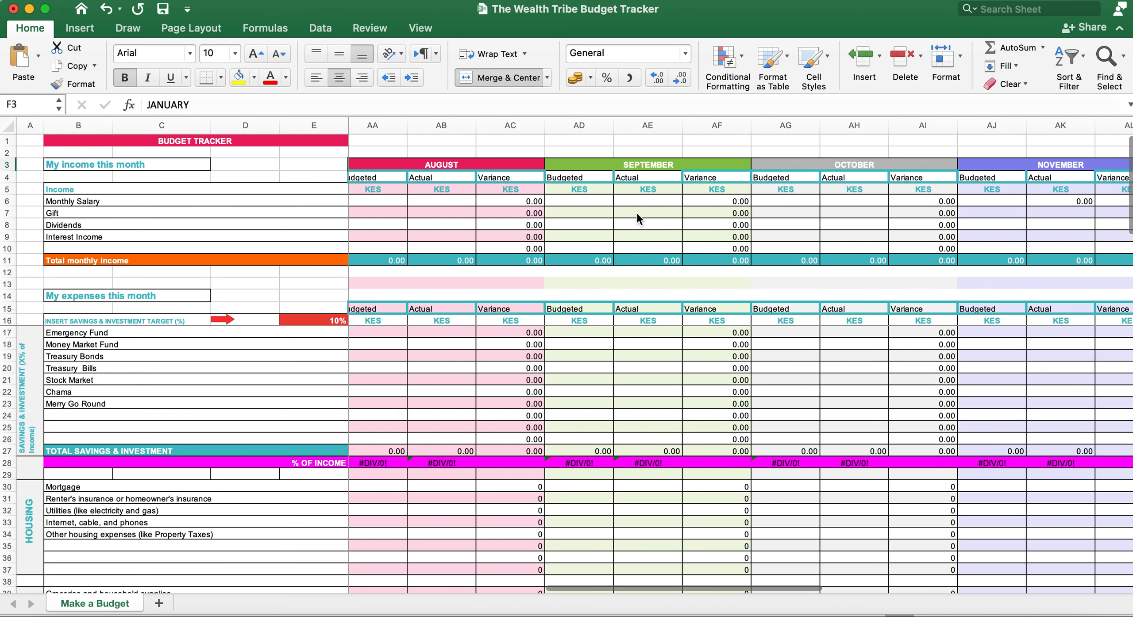
{"action": "scroll", "coordinate": [636, 212], "scroll_direction": "right", "scroll_amount": 2}
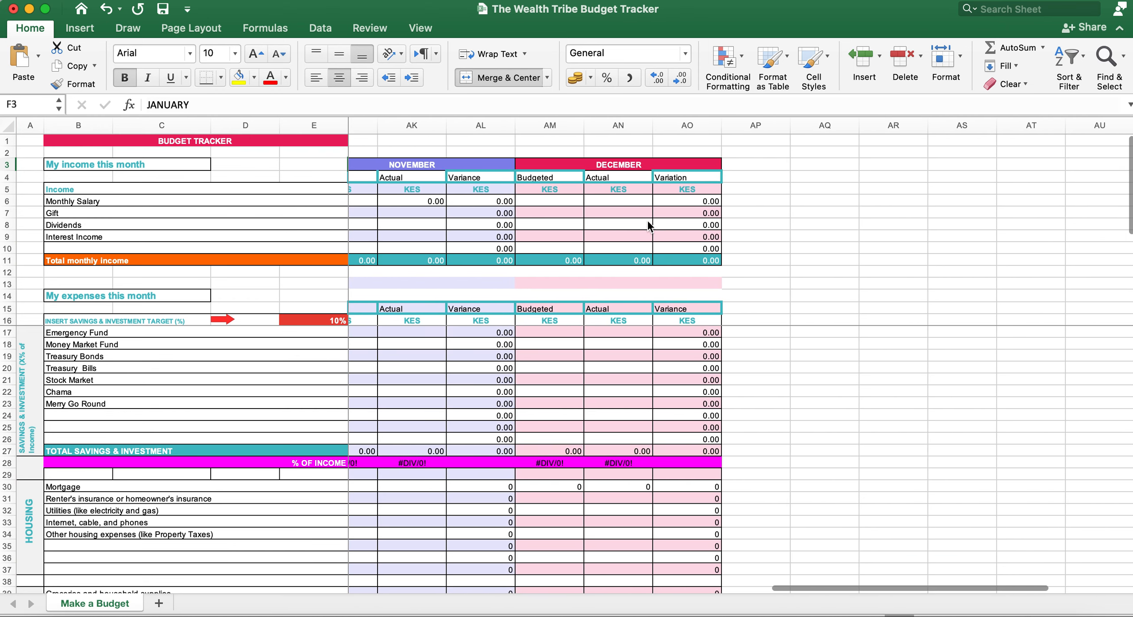
{"action": "left_click", "coordinate": [681, 249]}
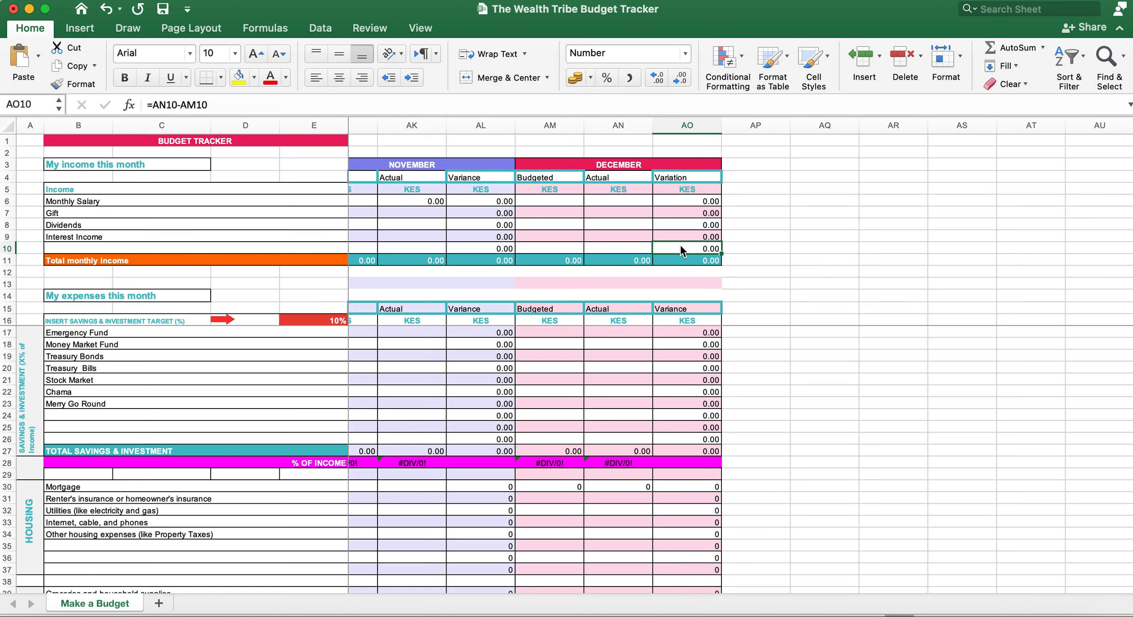
{"action": "scroll", "coordinate": [679, 244], "scroll_direction": "left", "scroll_amount": 20}
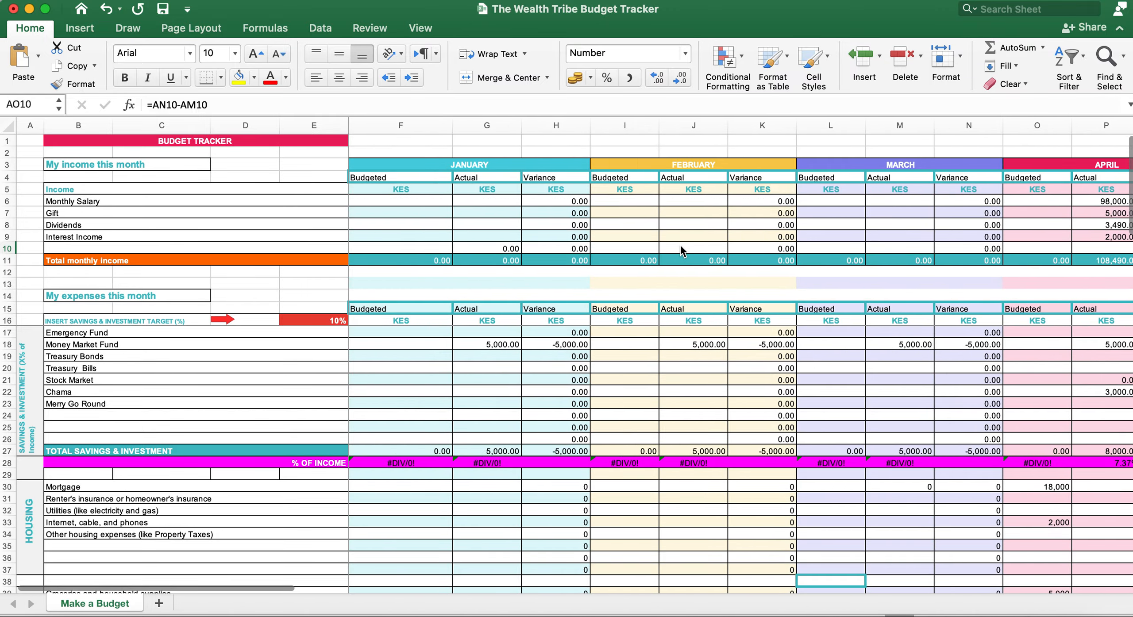
{"action": "scroll", "coordinate": [682, 250], "scroll_direction": "right", "scroll_amount": 20}
{"action": "scroll", "coordinate": [680, 249], "scroll_direction": "left", "scroll_amount": 20}
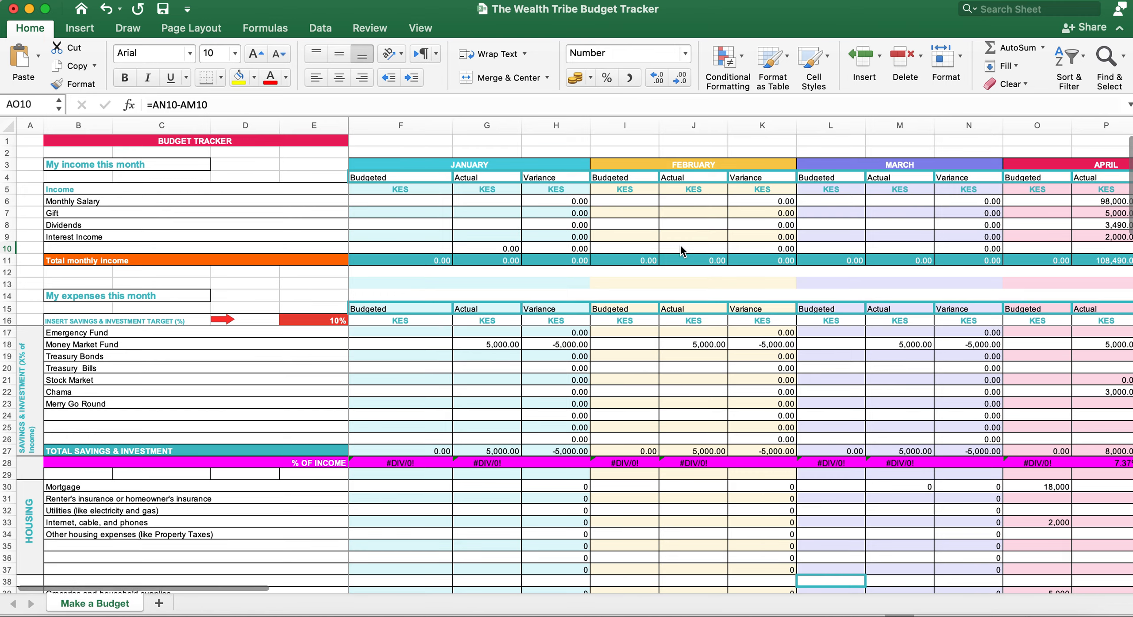
{"action": "scroll", "coordinate": [580, 366], "scroll_direction": "down", "scroll_amount": 10}
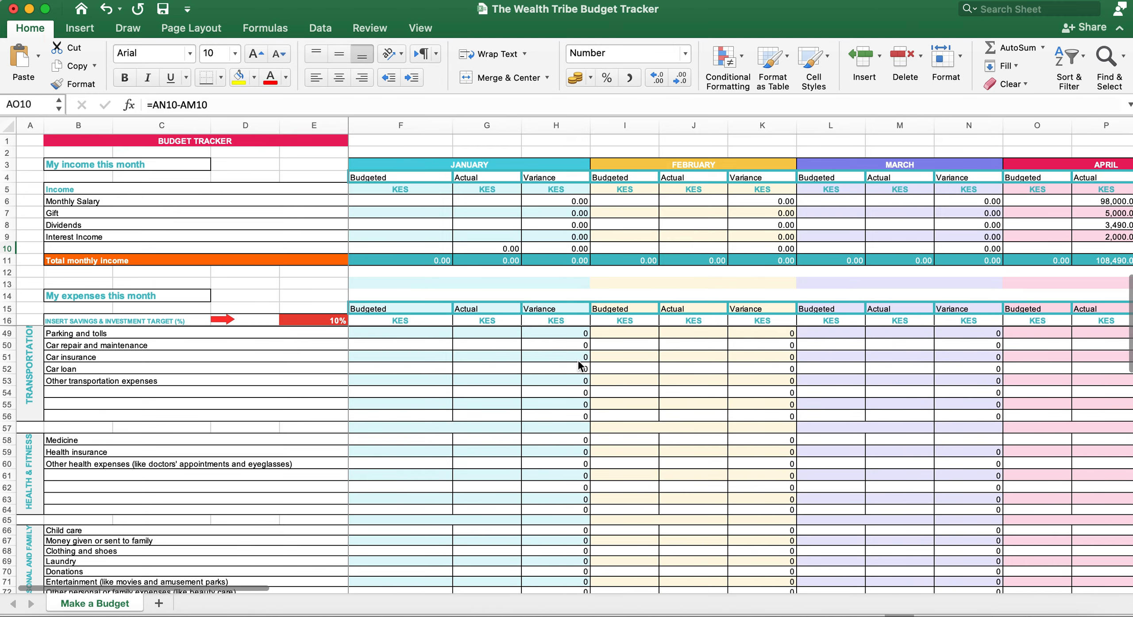
{"action": "scroll", "coordinate": [577, 359], "scroll_direction": "down", "scroll_amount": 15}
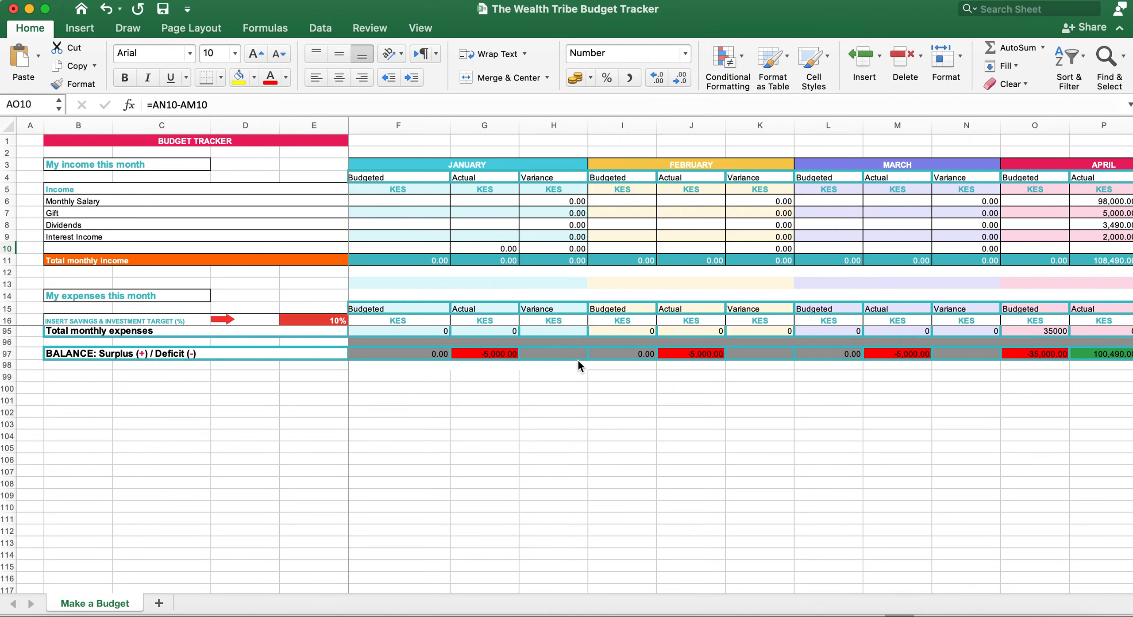
{"action": "scroll", "coordinate": [577, 359], "scroll_direction": "up", "scroll_amount": 20}
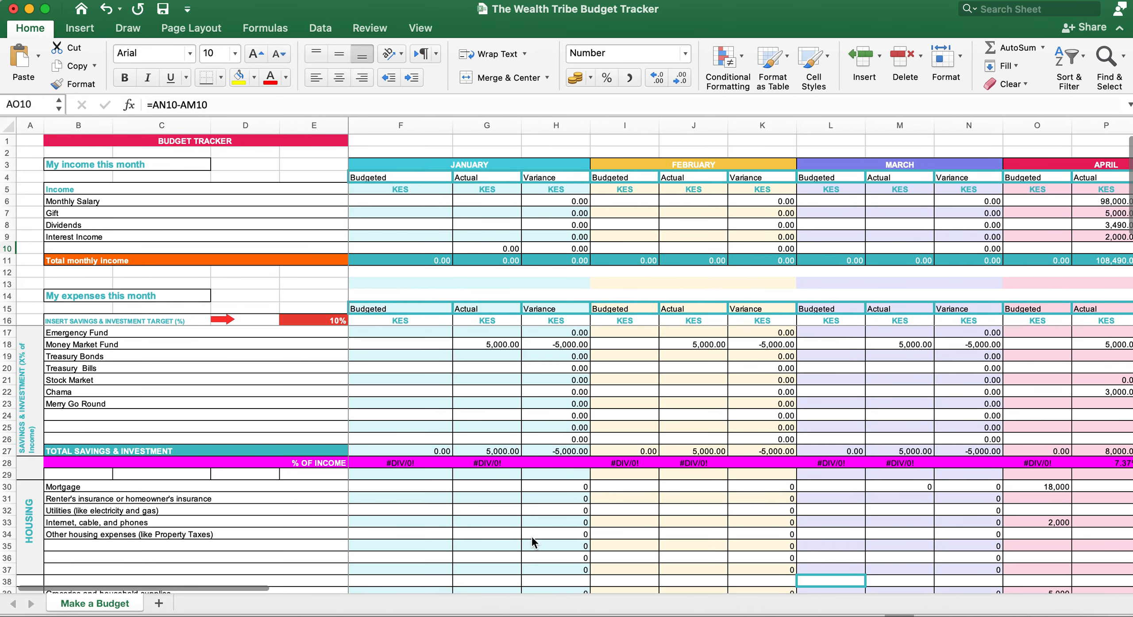
{"action": "scroll", "coordinate": [532, 543], "scroll_direction": "down", "scroll_amount": 3}
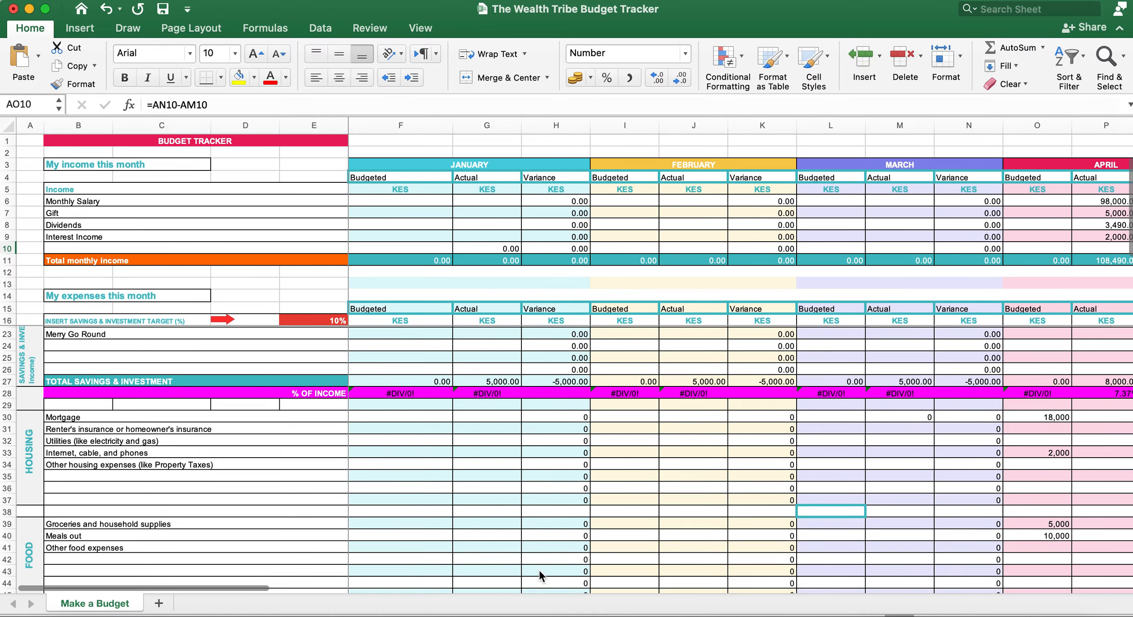
{"action": "scroll", "coordinate": [974, 426], "scroll_direction": "right", "scroll_amount": 4}
{"action": "scroll", "coordinate": [876, 460], "scroll_direction": "right", "scroll_amount": 1}
{"action": "scroll", "coordinate": [876, 461], "scroll_direction": "down", "scroll_amount": 1}
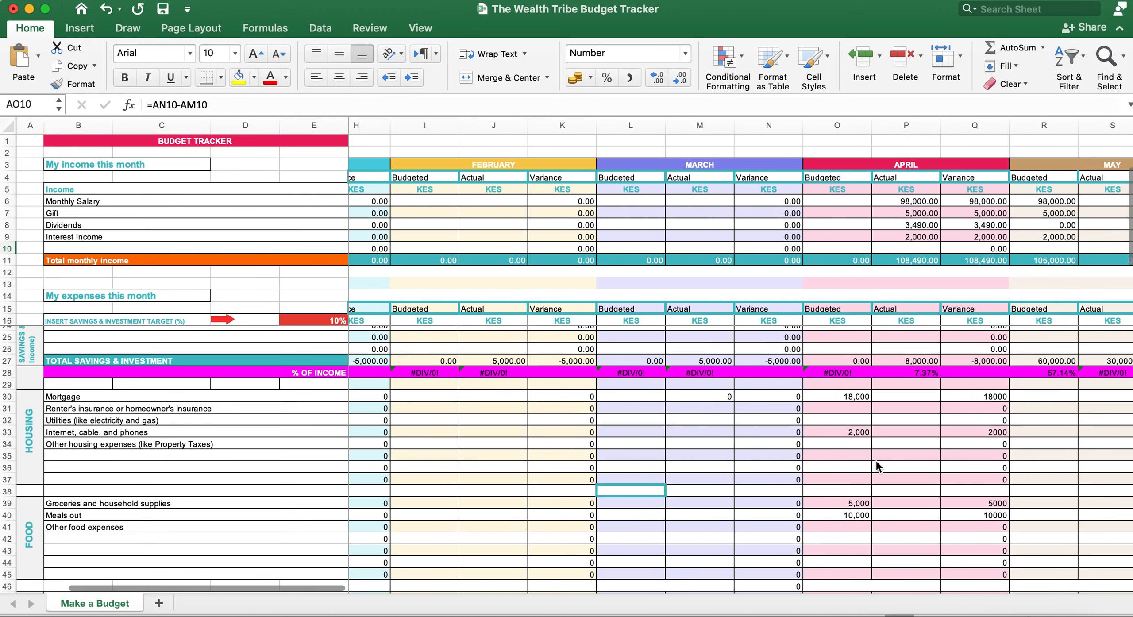
{"action": "left_click", "coordinate": [847, 397]}
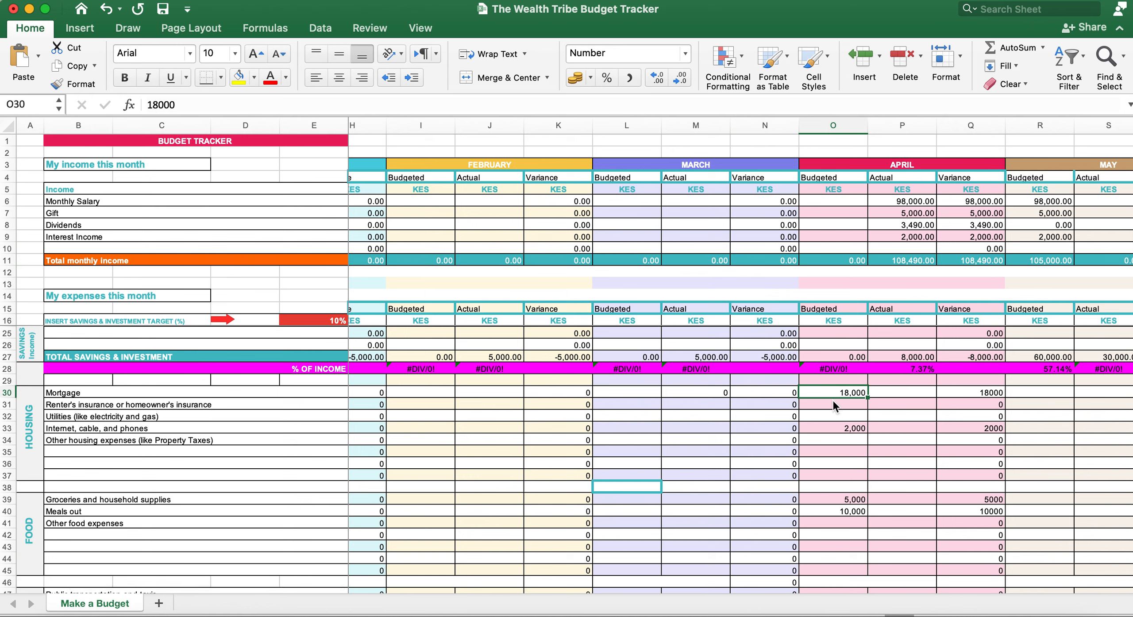
{"action": "left_click", "coordinate": [849, 428]}
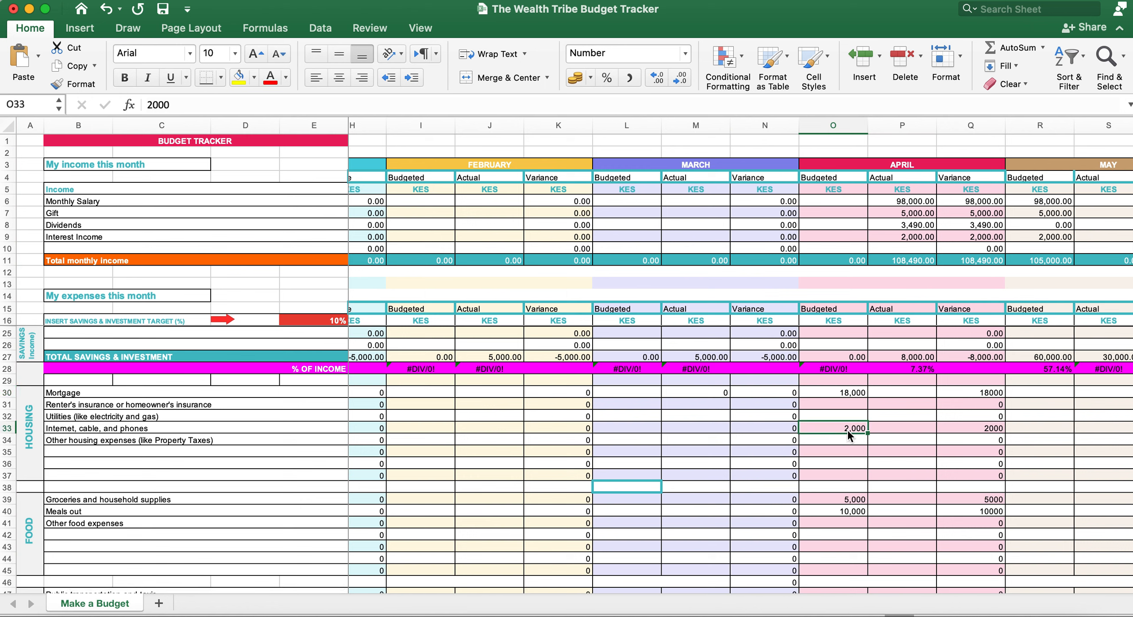
{"action": "scroll", "coordinate": [842, 483], "scroll_direction": "down", "scroll_amount": 3}
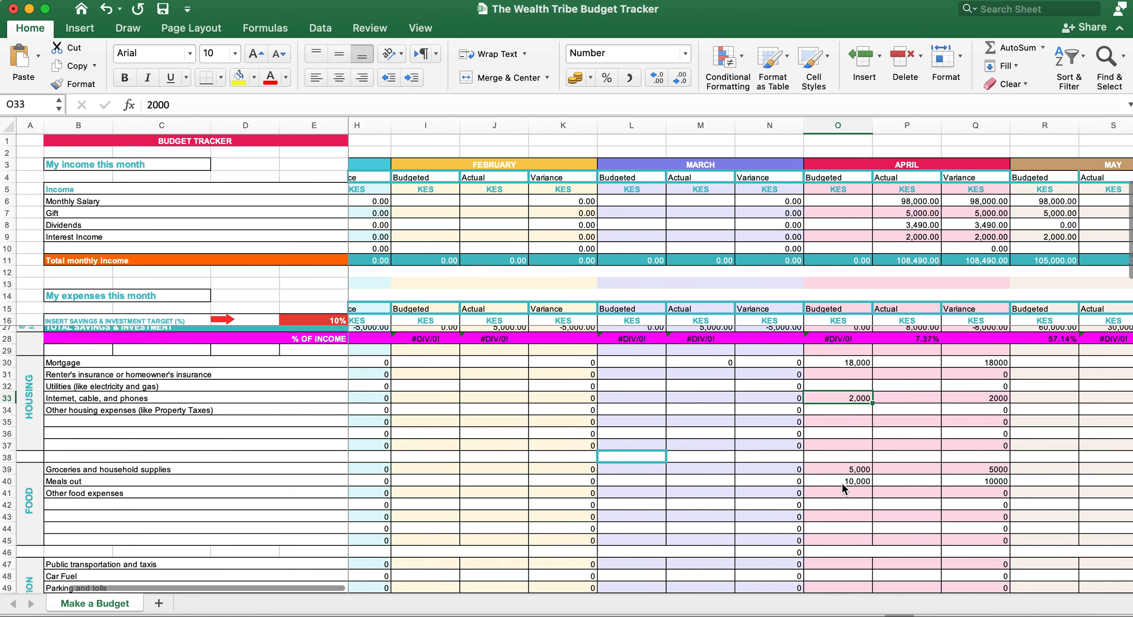
{"action": "left_click", "coordinate": [853, 472]}
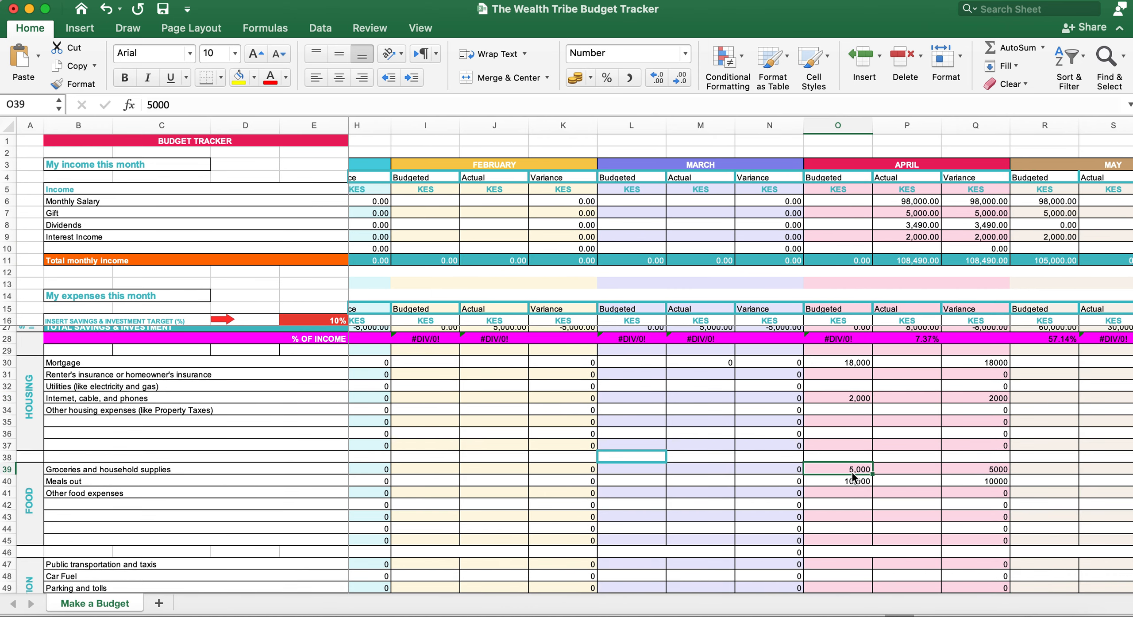
{"action": "left_click", "coordinate": [859, 483]}
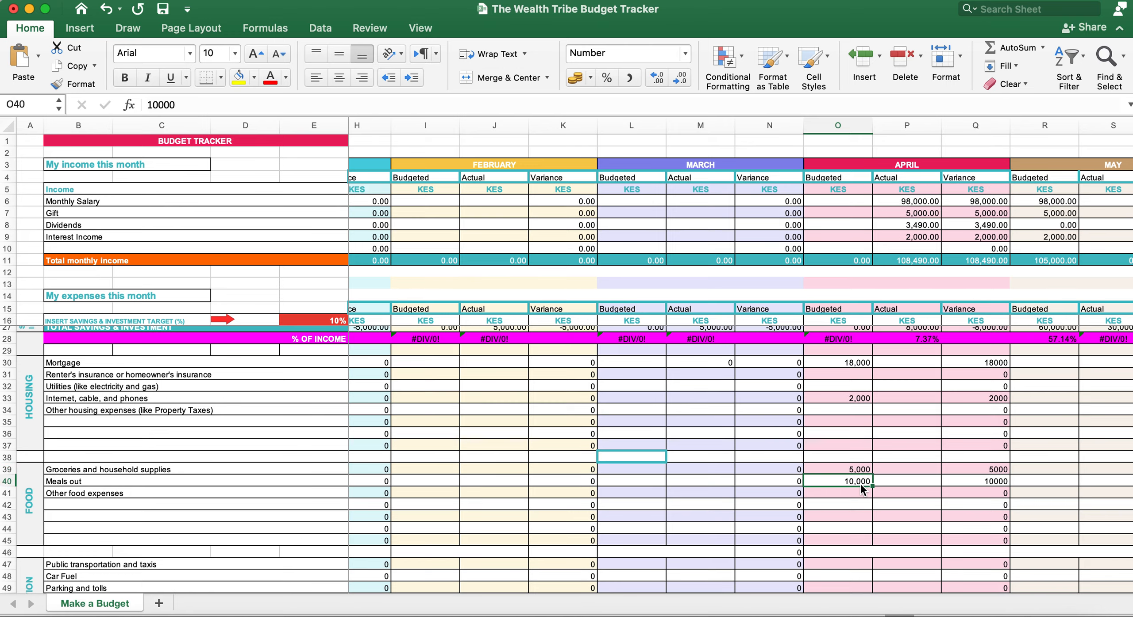
{"action": "scroll", "coordinate": [860, 483], "scroll_direction": "down", "scroll_amount": 15}
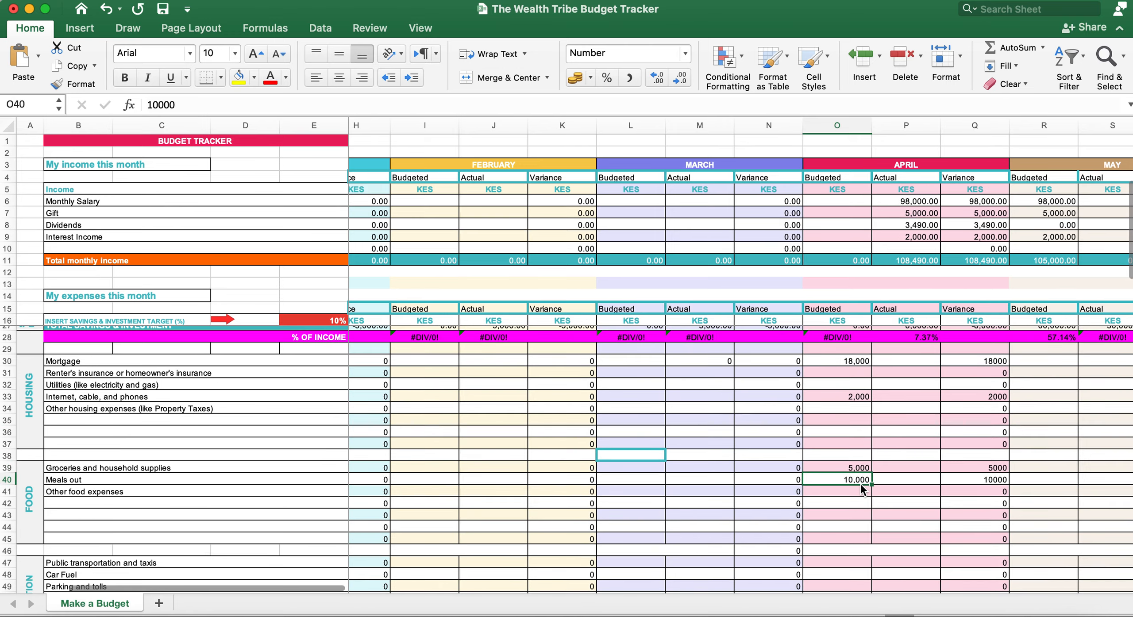
{"action": "scroll", "coordinate": [861, 484], "scroll_direction": "down", "scroll_amount": 3}
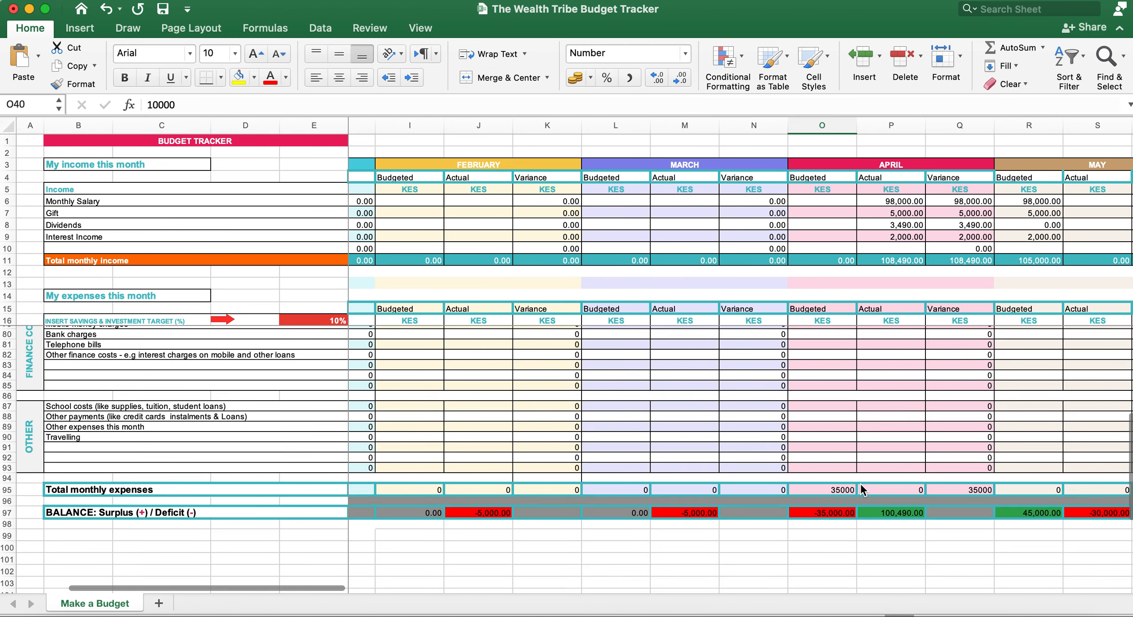
{"action": "left_click", "coordinate": [28, 436]}
{"action": "left_click", "coordinate": [29, 357]}
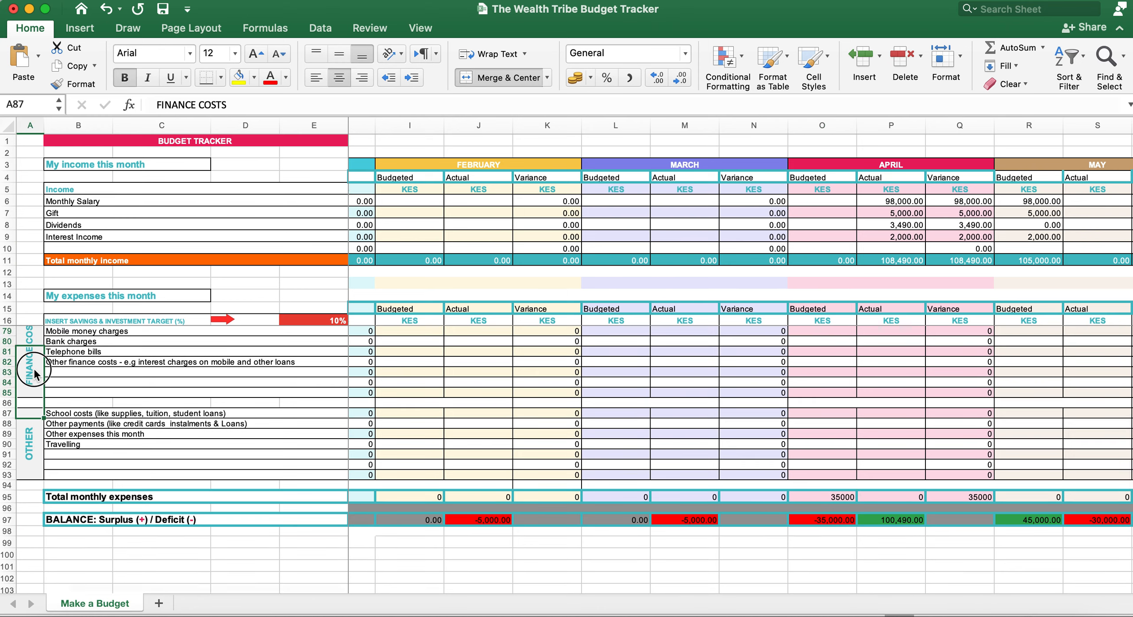
{"action": "scroll", "coordinate": [786, 443], "scroll_direction": "up", "scroll_amount": 1}
{"action": "scroll", "coordinate": [785, 442], "scroll_direction": "right", "scroll_amount": 1}
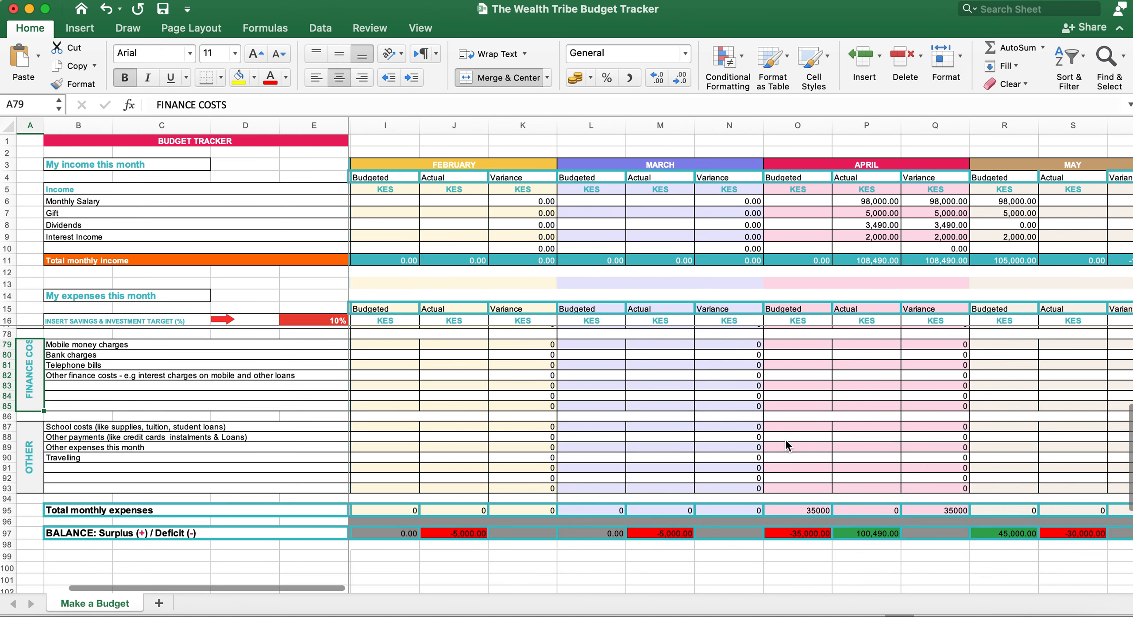
{"action": "left_click", "coordinate": [813, 510]}
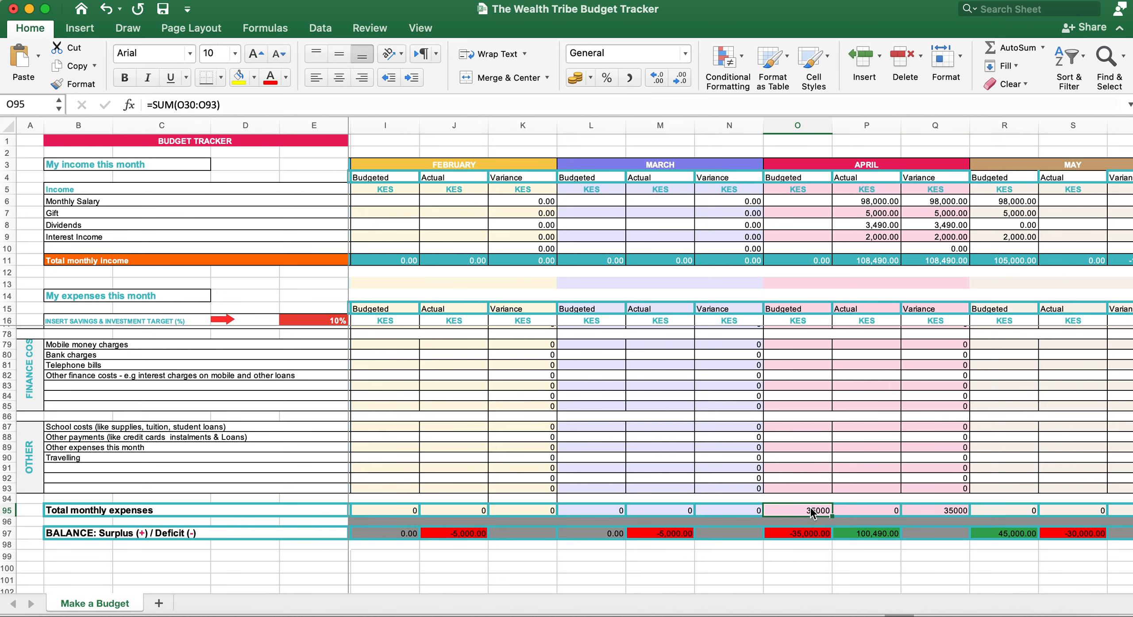
{"action": "left_click_drag", "start_coordinate": [802, 546], "coordinate": [803, 534]}
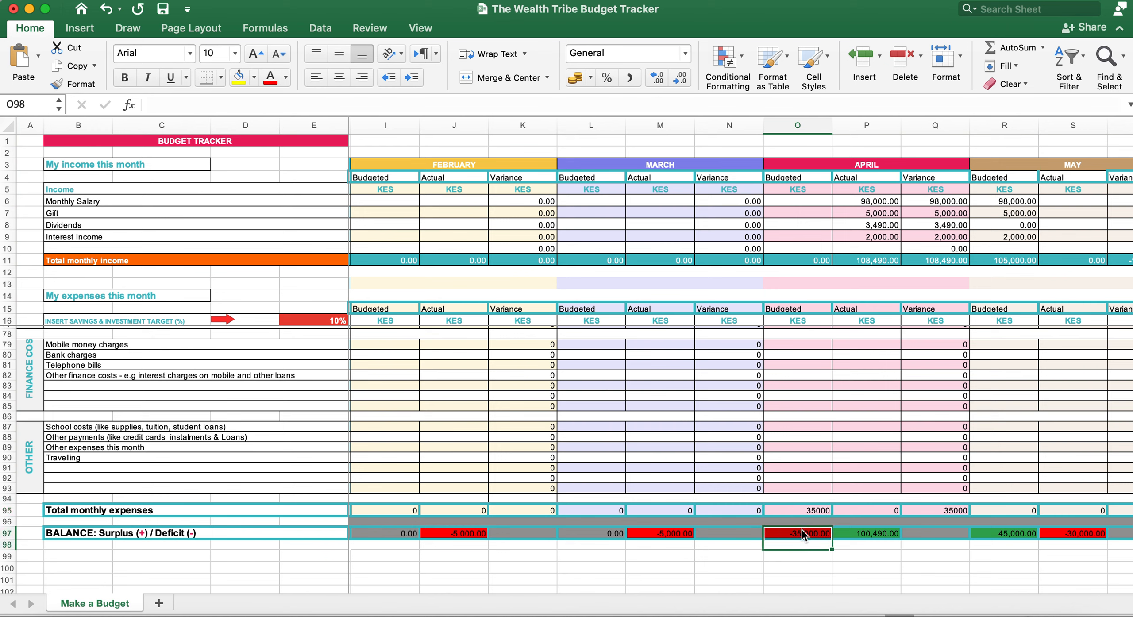
{"action": "left_click", "coordinate": [802, 534]}
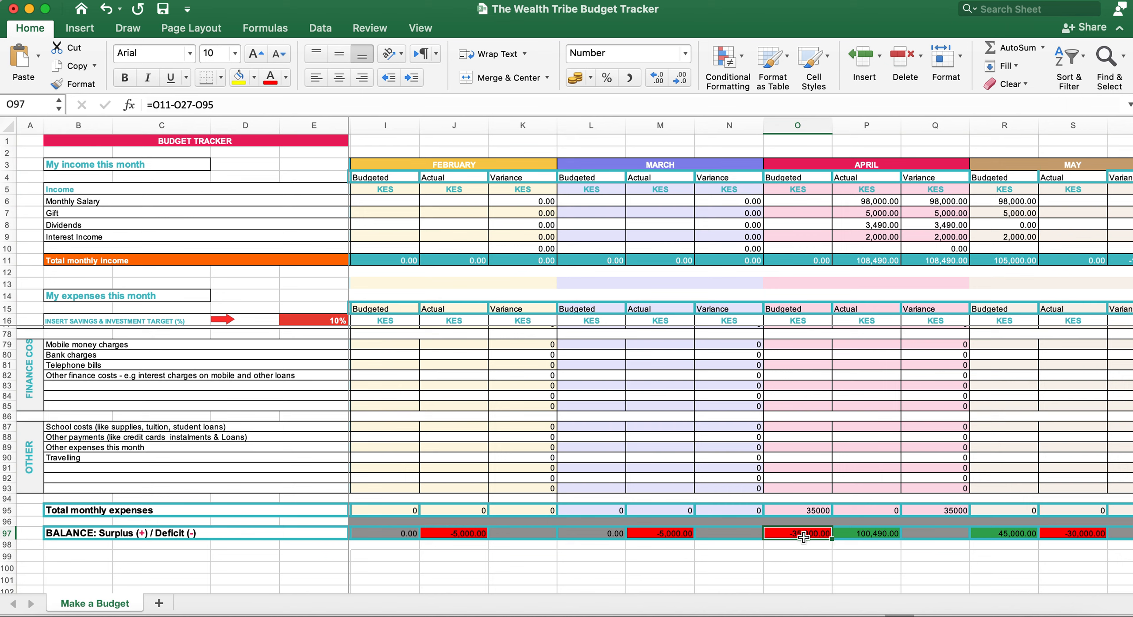
{"action": "left_click", "coordinate": [672, 535]}
{"action": "left_click", "coordinate": [812, 538]}
{"action": "left_click", "coordinate": [881, 532]}
{"action": "scroll", "coordinate": [823, 533], "scroll_direction": "up", "scroll_amount": 3}
{"action": "scroll", "coordinate": [824, 533], "scroll_direction": "up", "scroll_amount": 10}
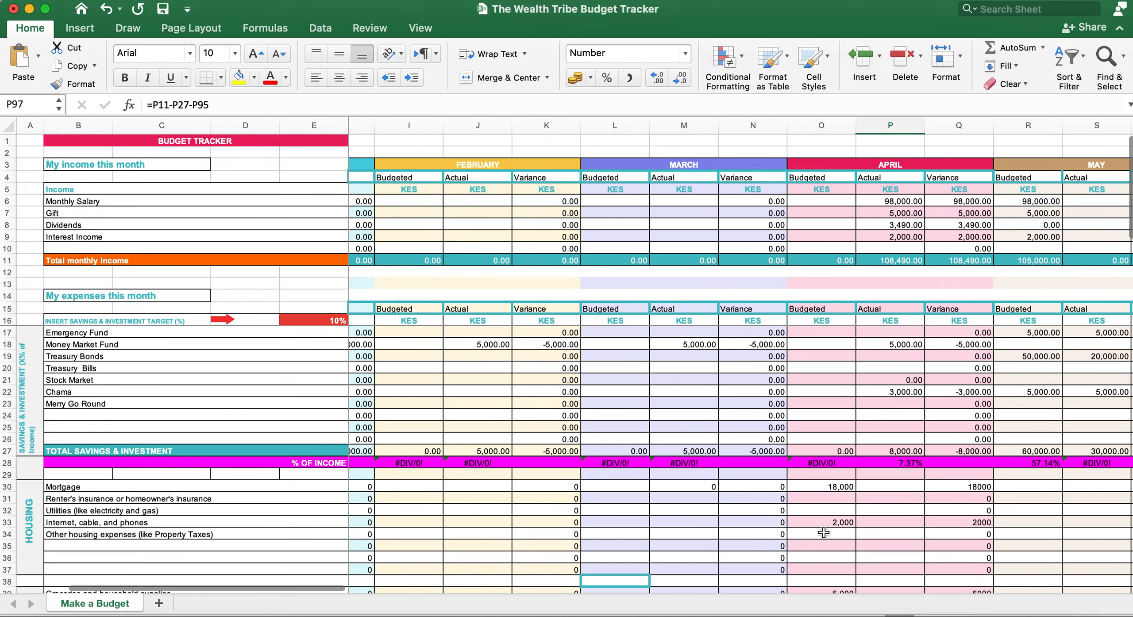
{"action": "scroll", "coordinate": [823, 532], "scroll_direction": "right", "scroll_amount": 10}
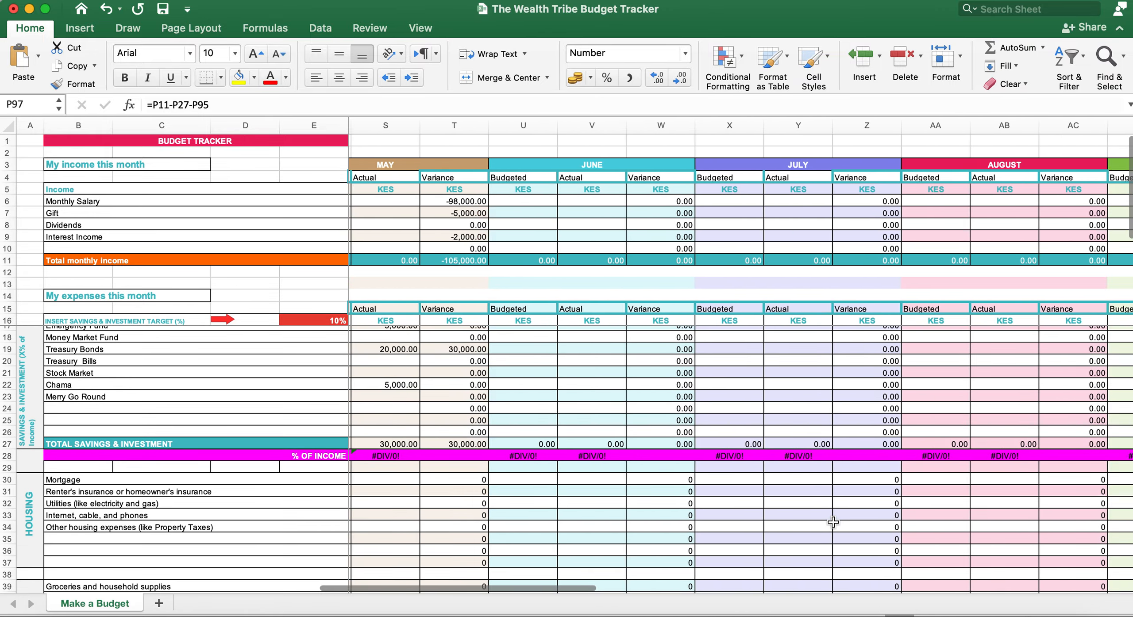
{"action": "scroll", "coordinate": [833, 522], "scroll_direction": "right", "scroll_amount": 3}
{"action": "scroll", "coordinate": [833, 522], "scroll_direction": "left", "scroll_amount": 15}
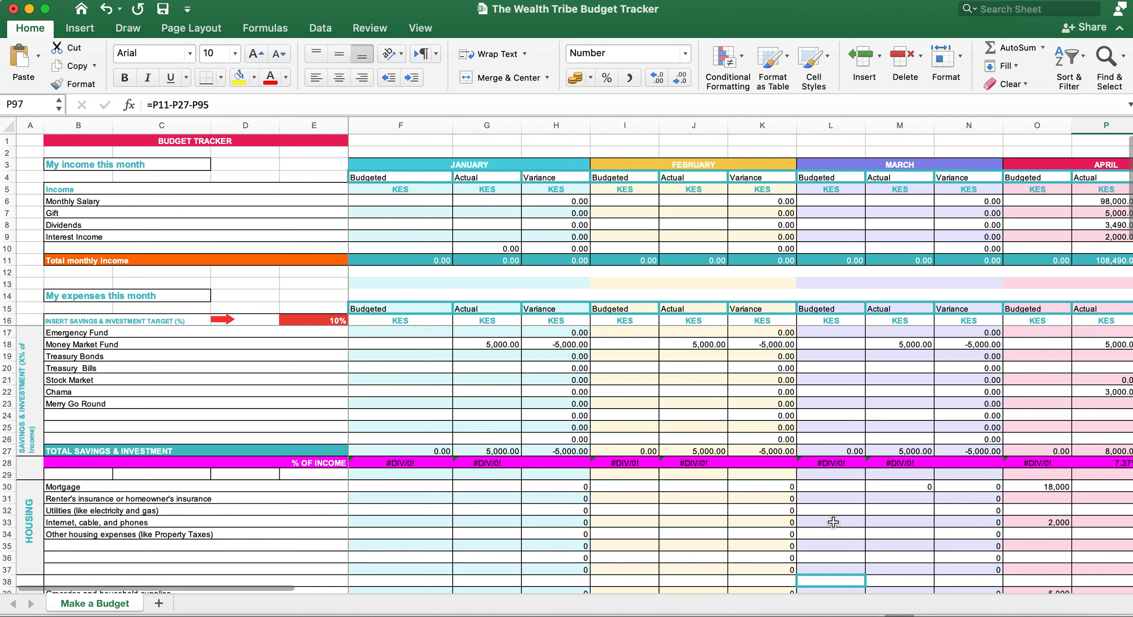